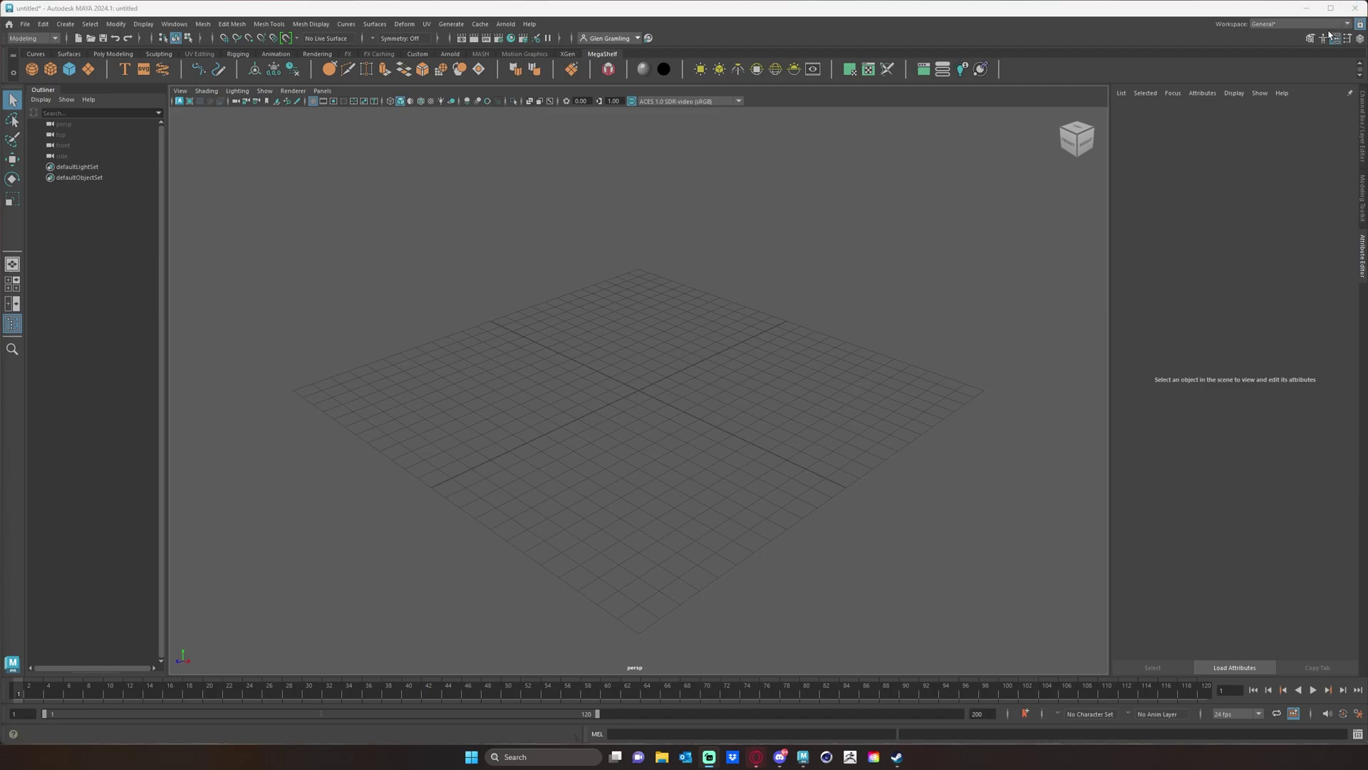
Try the Modeling - Standard, Modeling - Expert, Sculpting and Pose Sculpting workspaces, then return to General.
click(1348, 24)
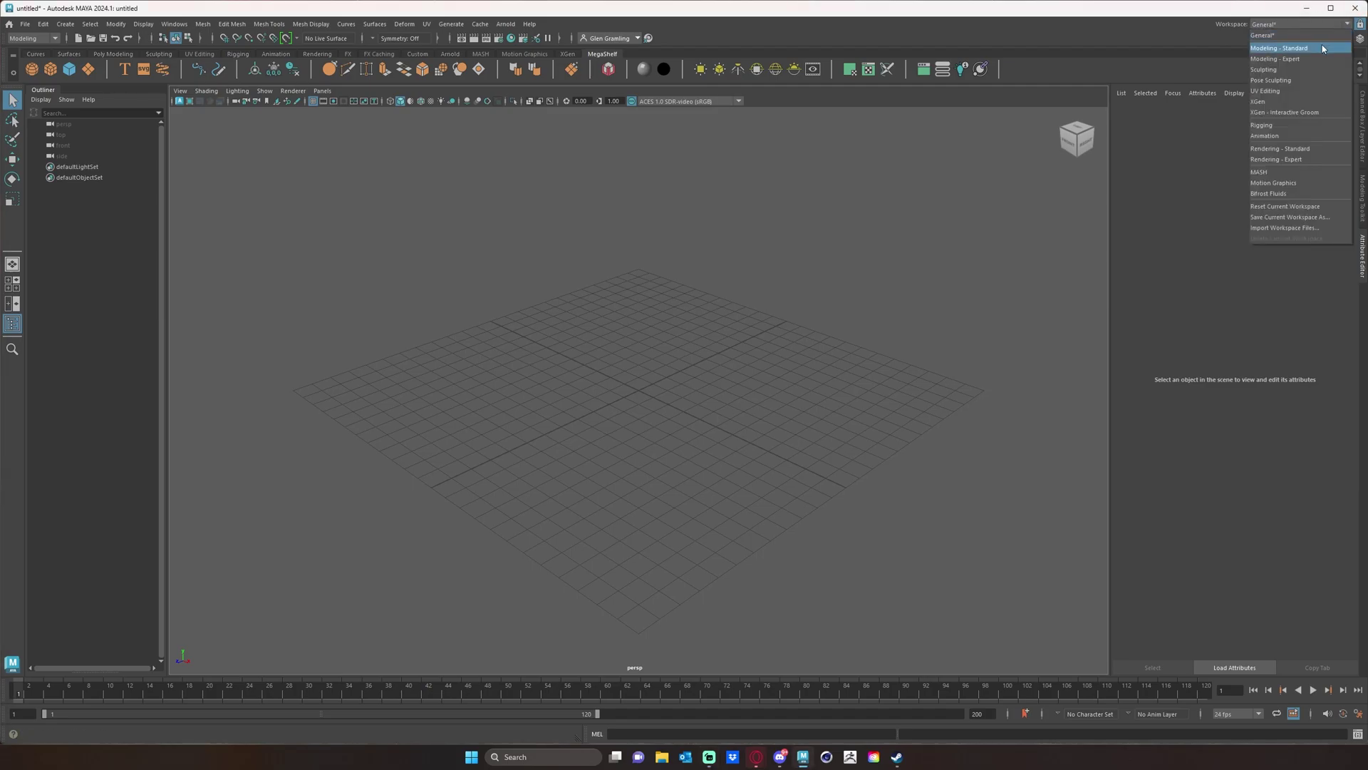
click(1290, 48)
click(1349, 24)
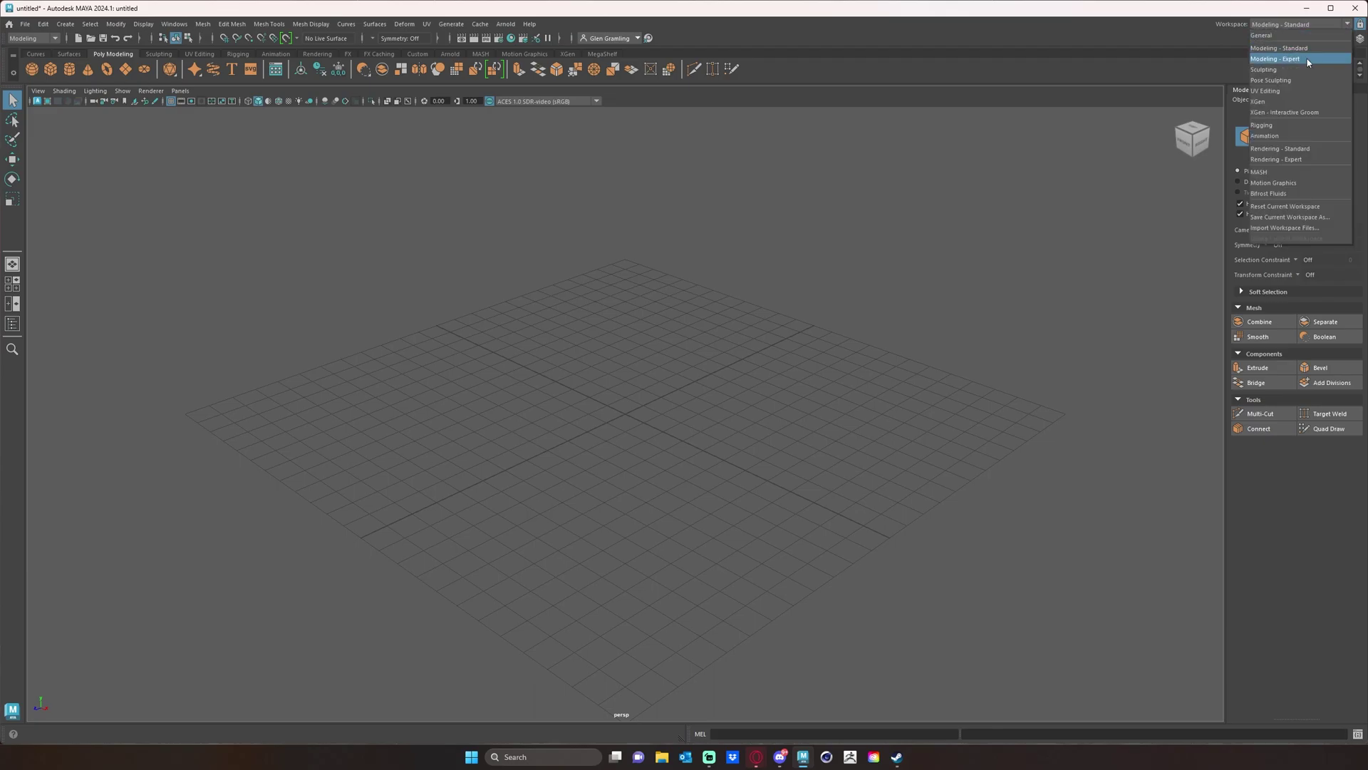
click(1275, 58)
click(1319, 24)
click(1316, 69)
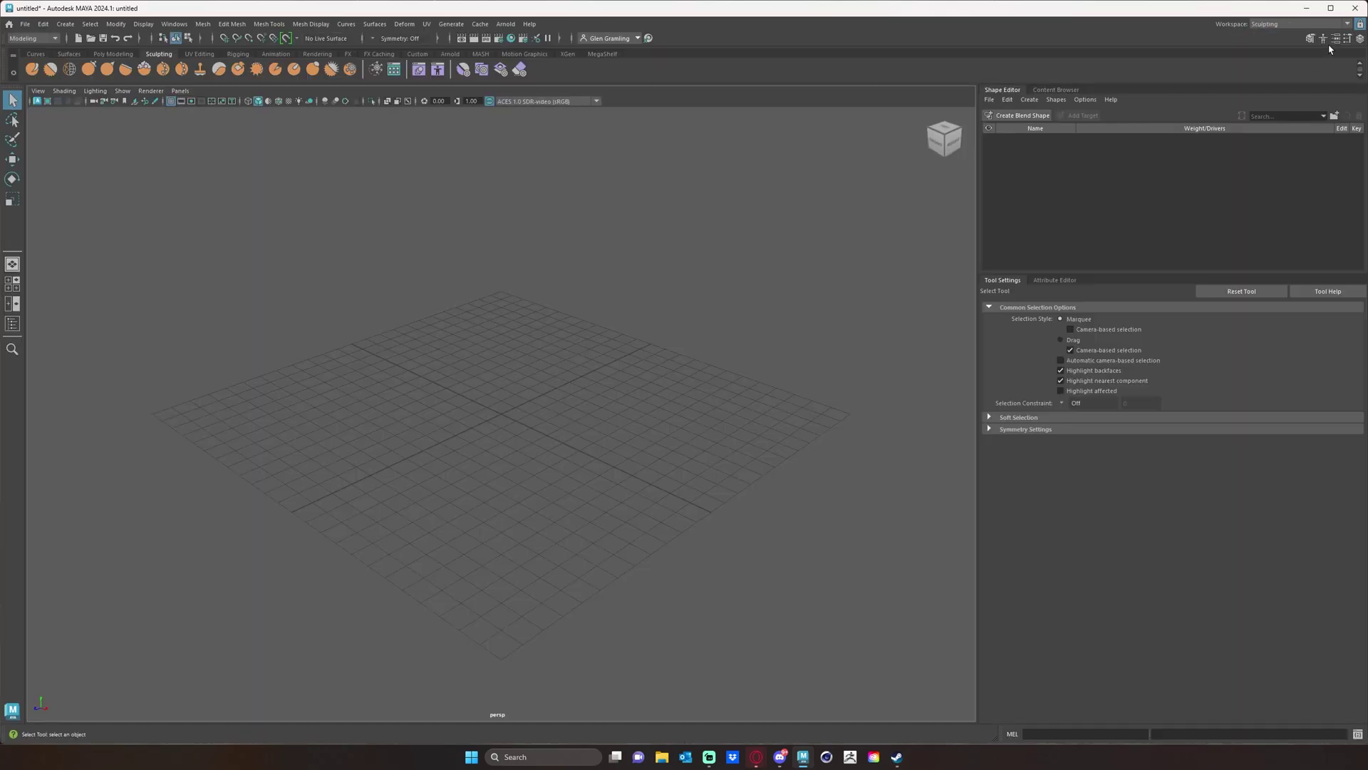
click(1348, 24)
click(1311, 80)
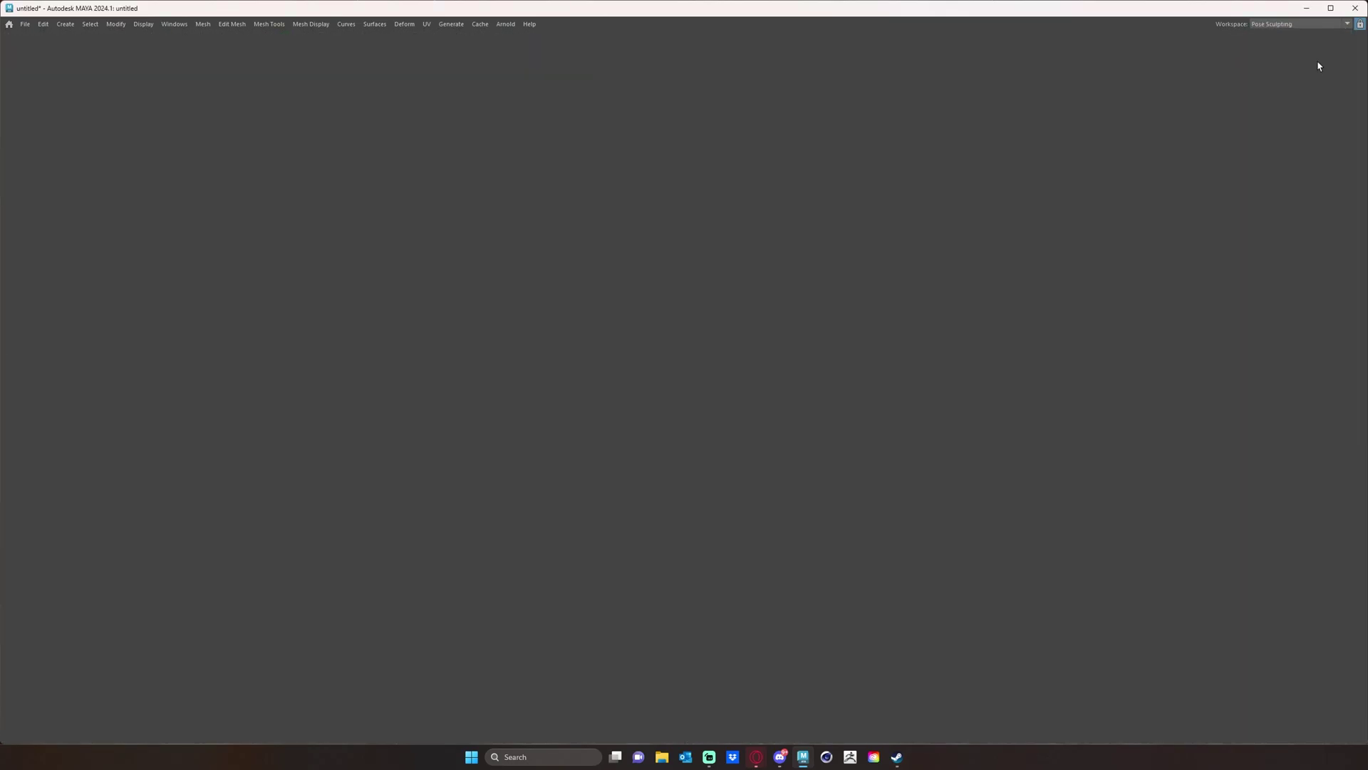
click(1348, 24)
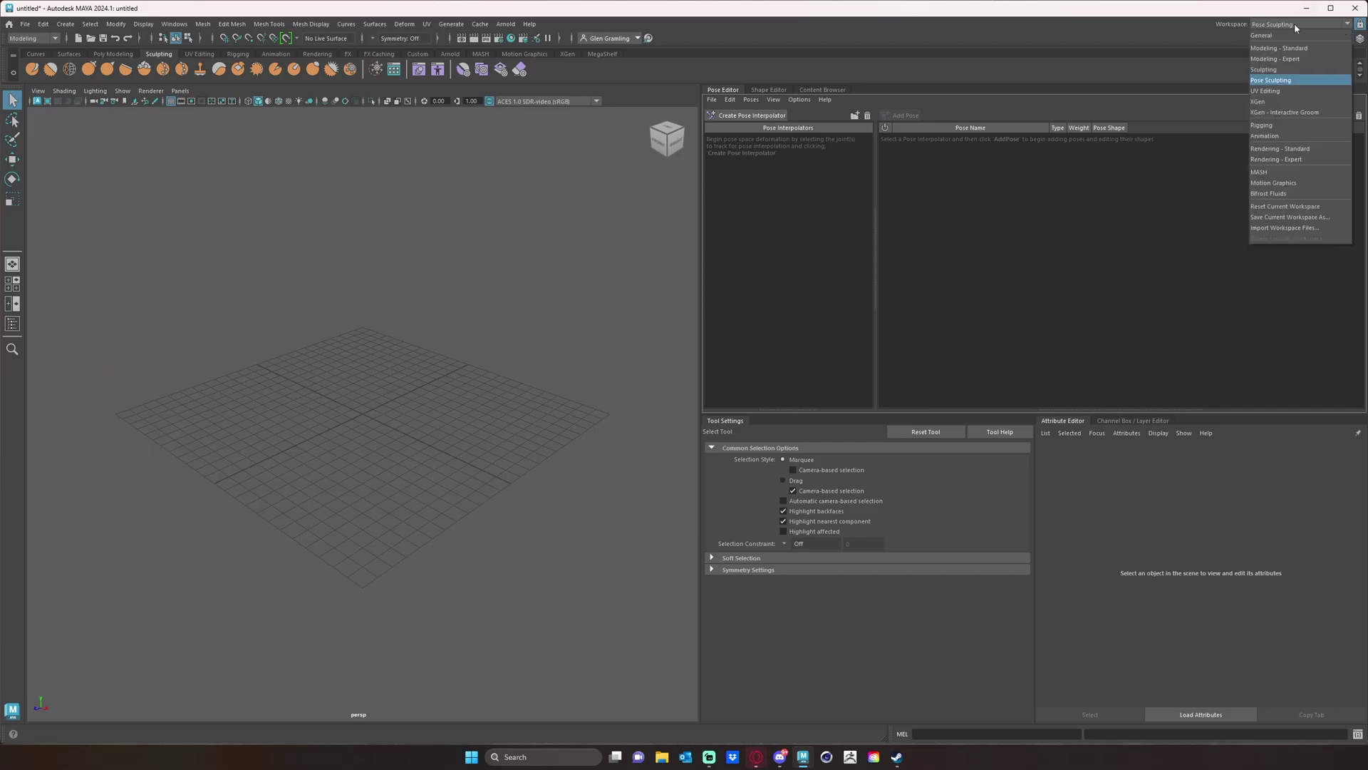
click(1284, 37)
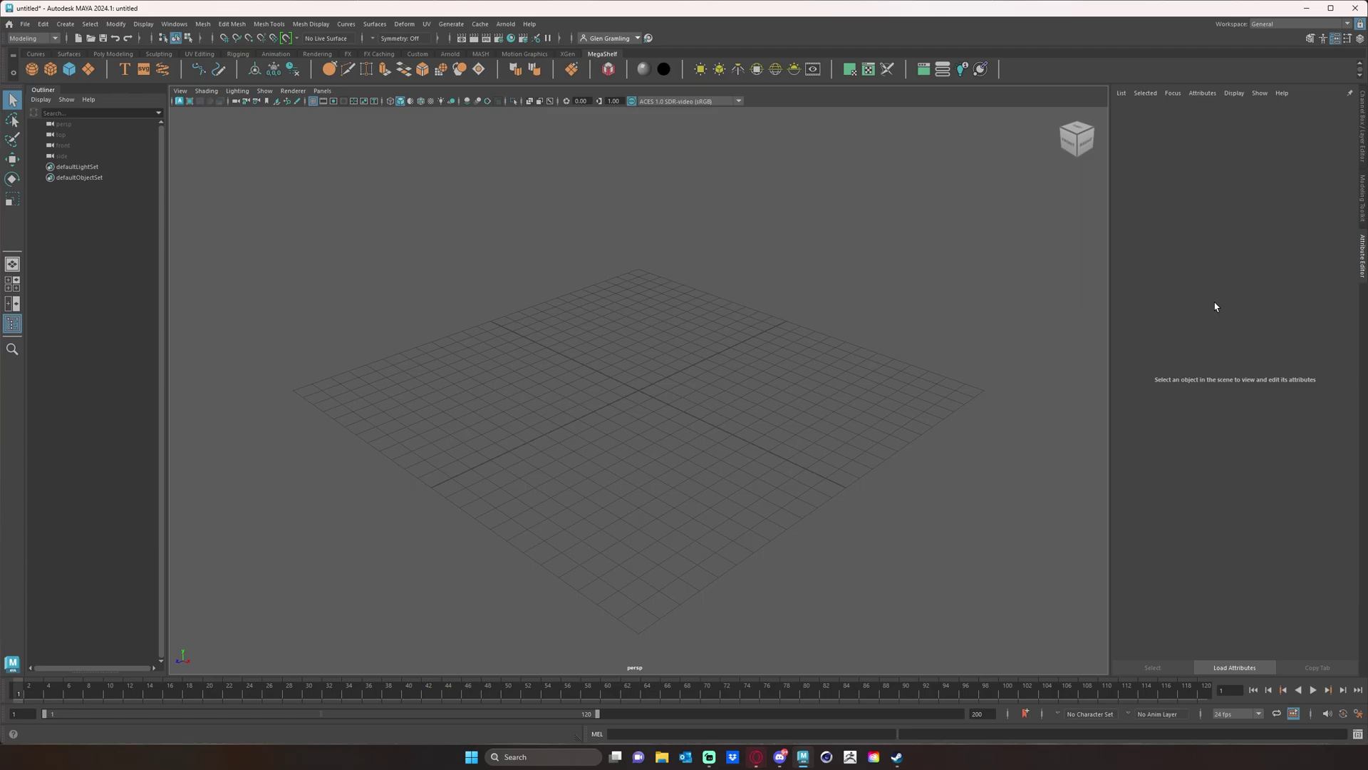
Reload the General workspace and reset it to its default layout.
click(1349, 26)
click(1272, 34)
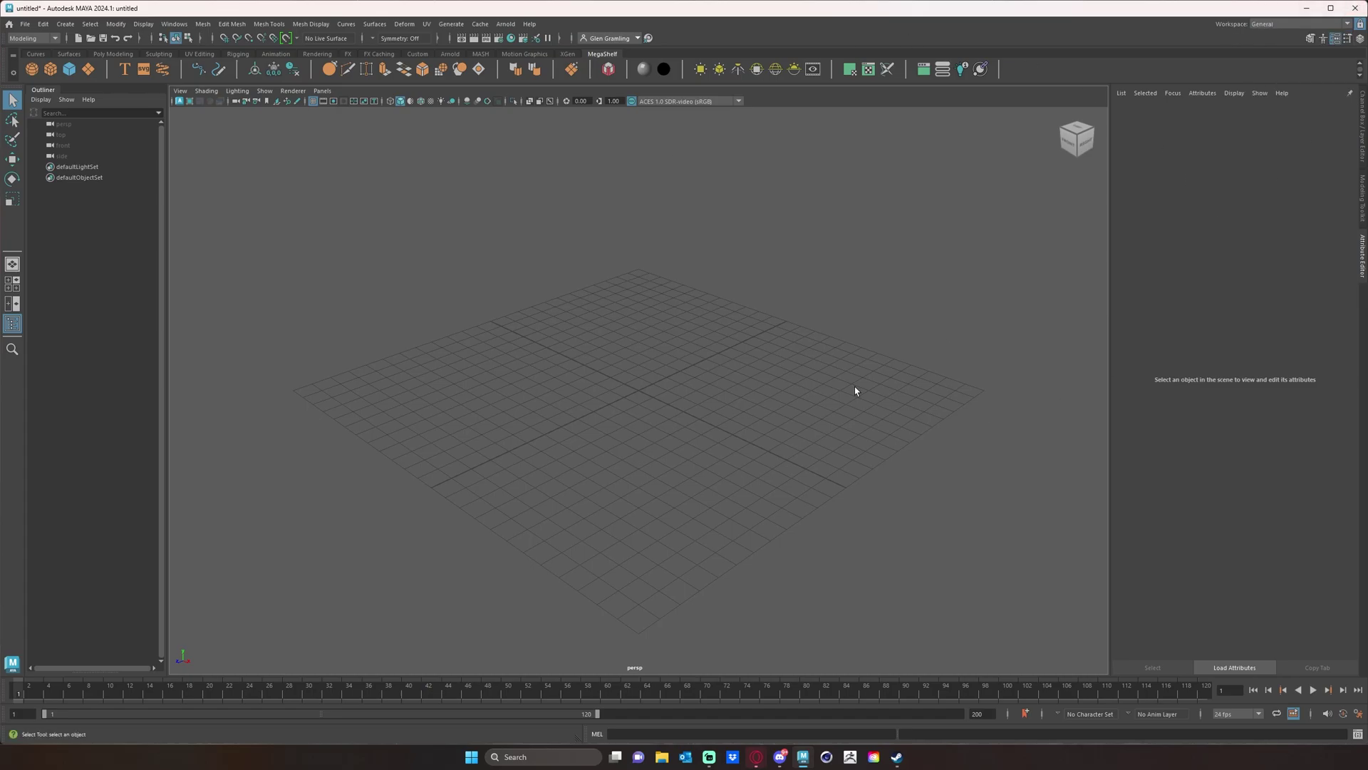
click(1285, 26)
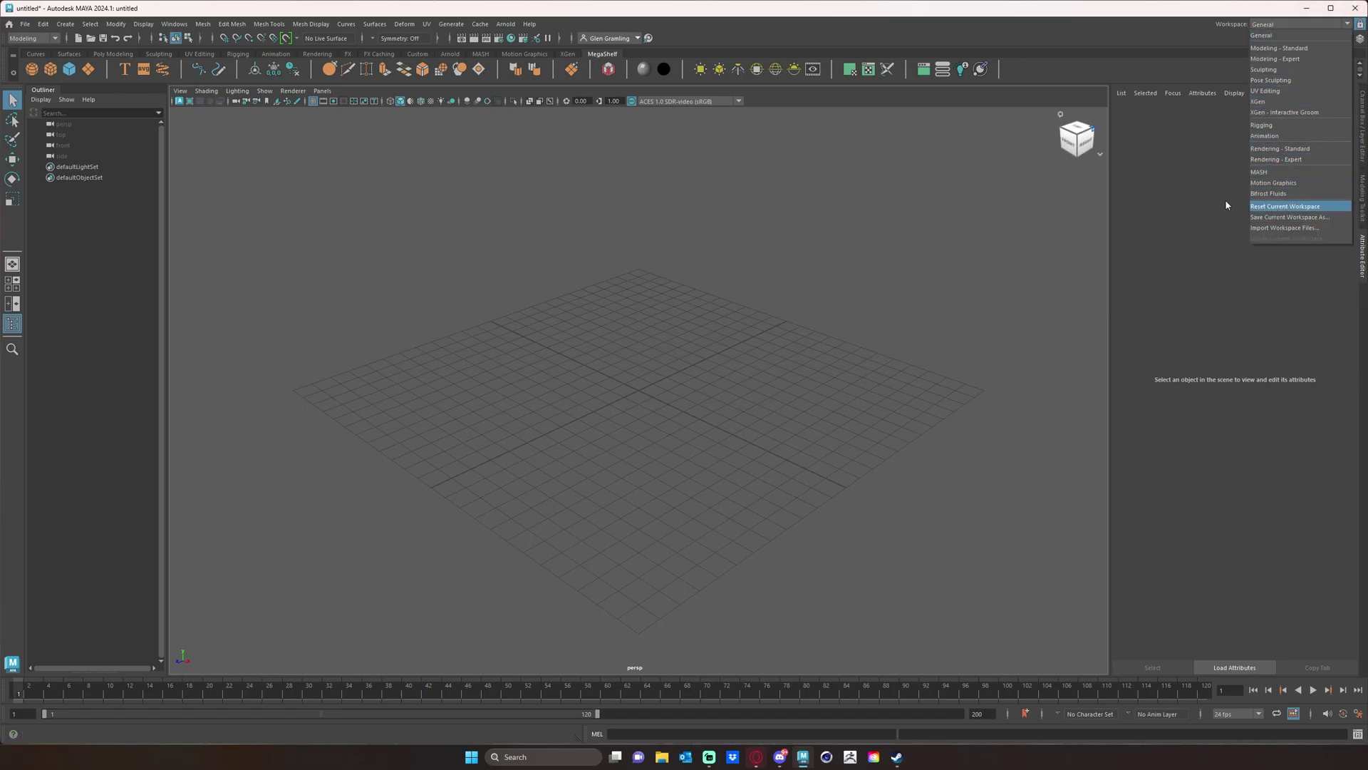
click(1284, 206)
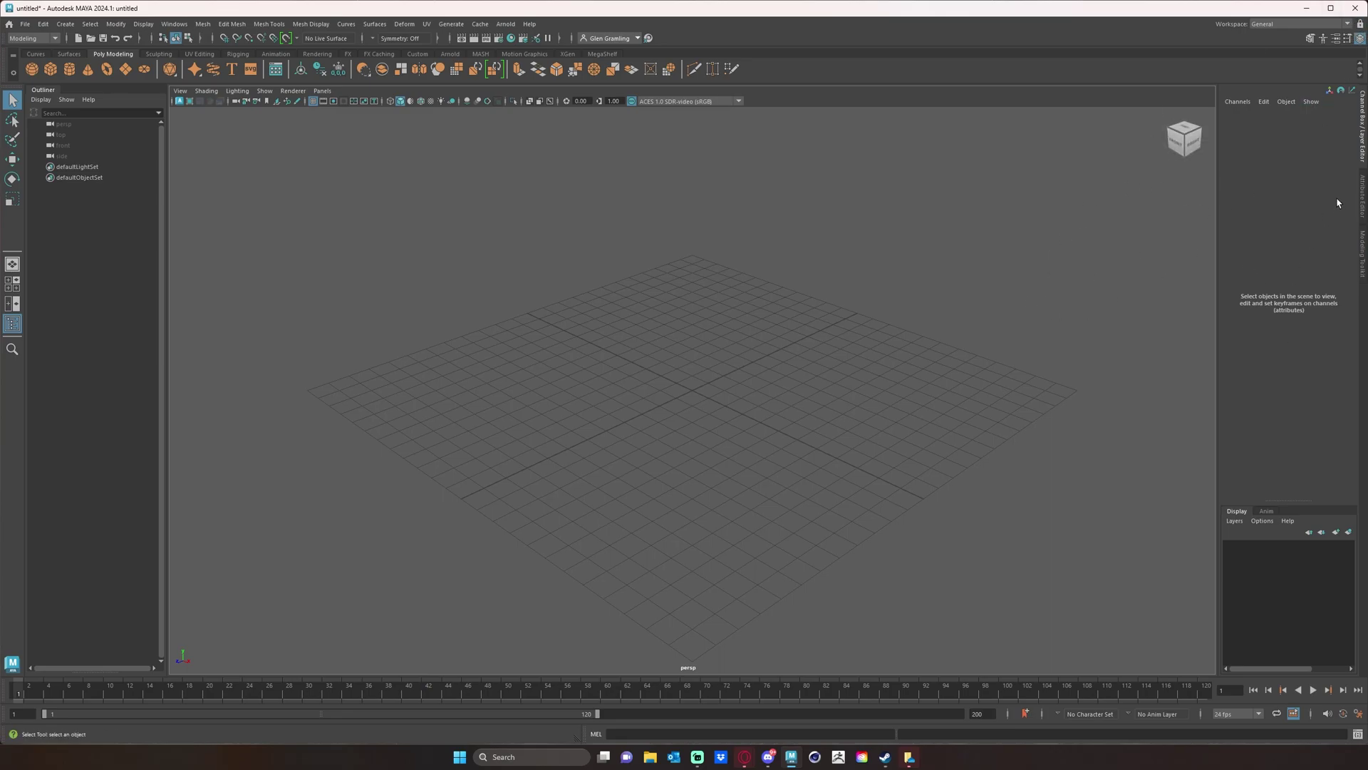
Float the Attribute Editor, dock it beside the Outliner, float it again, then close it.
click(1362, 203)
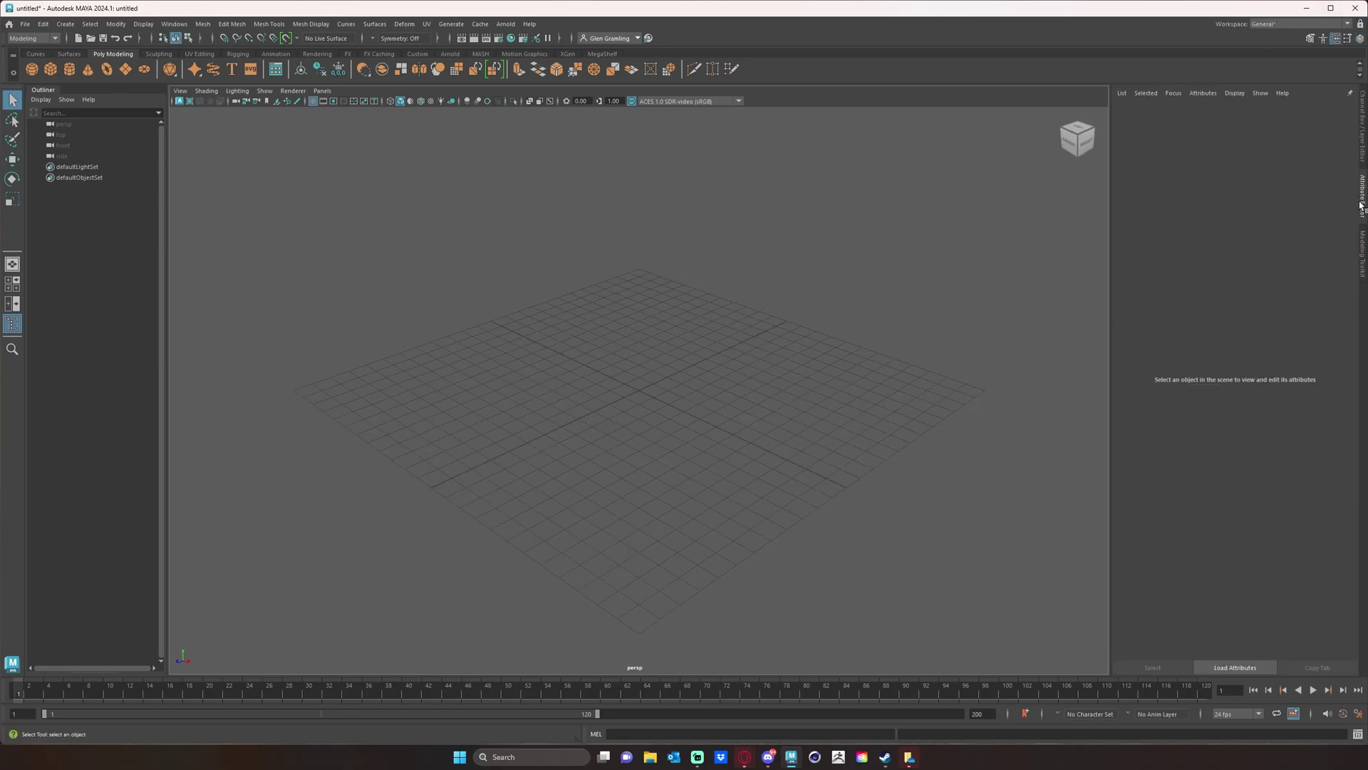
drag(1362, 206, 795, 217)
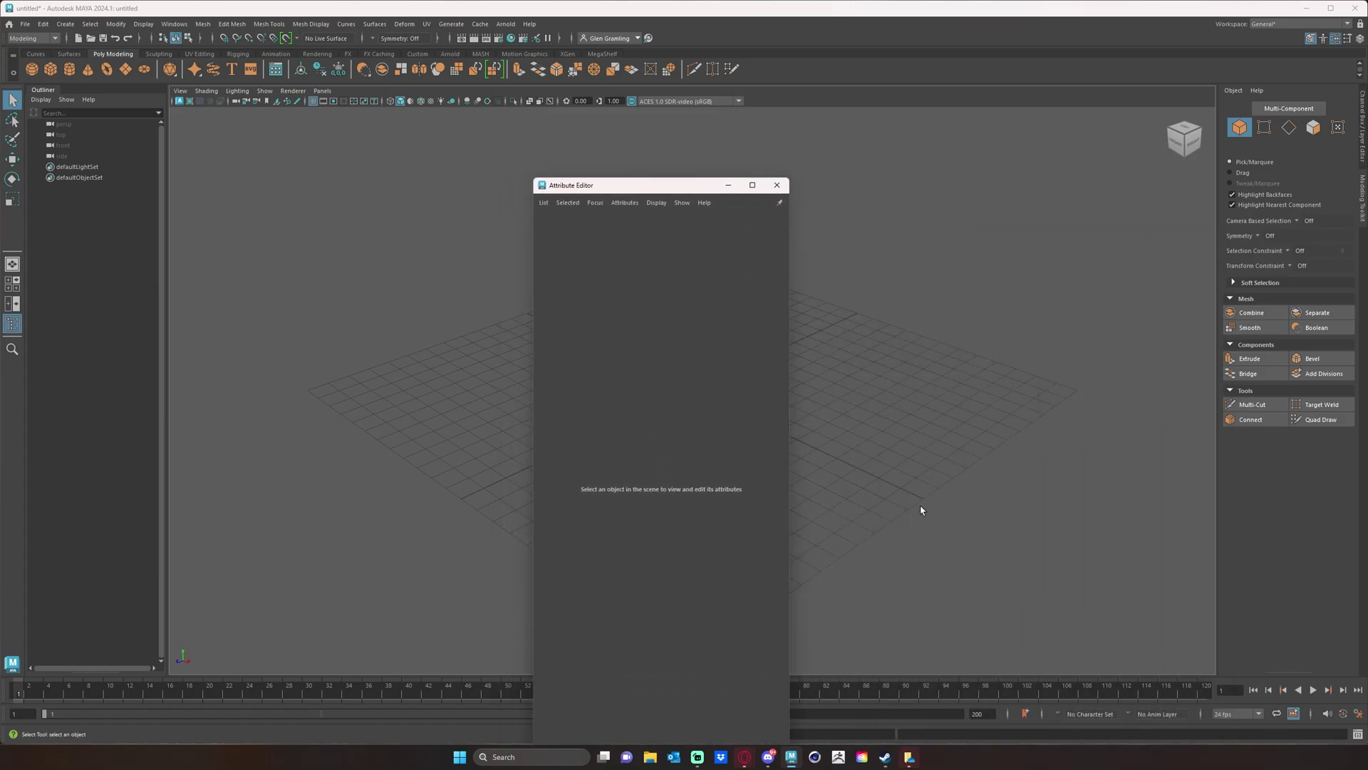
drag(640, 189, 26, 240)
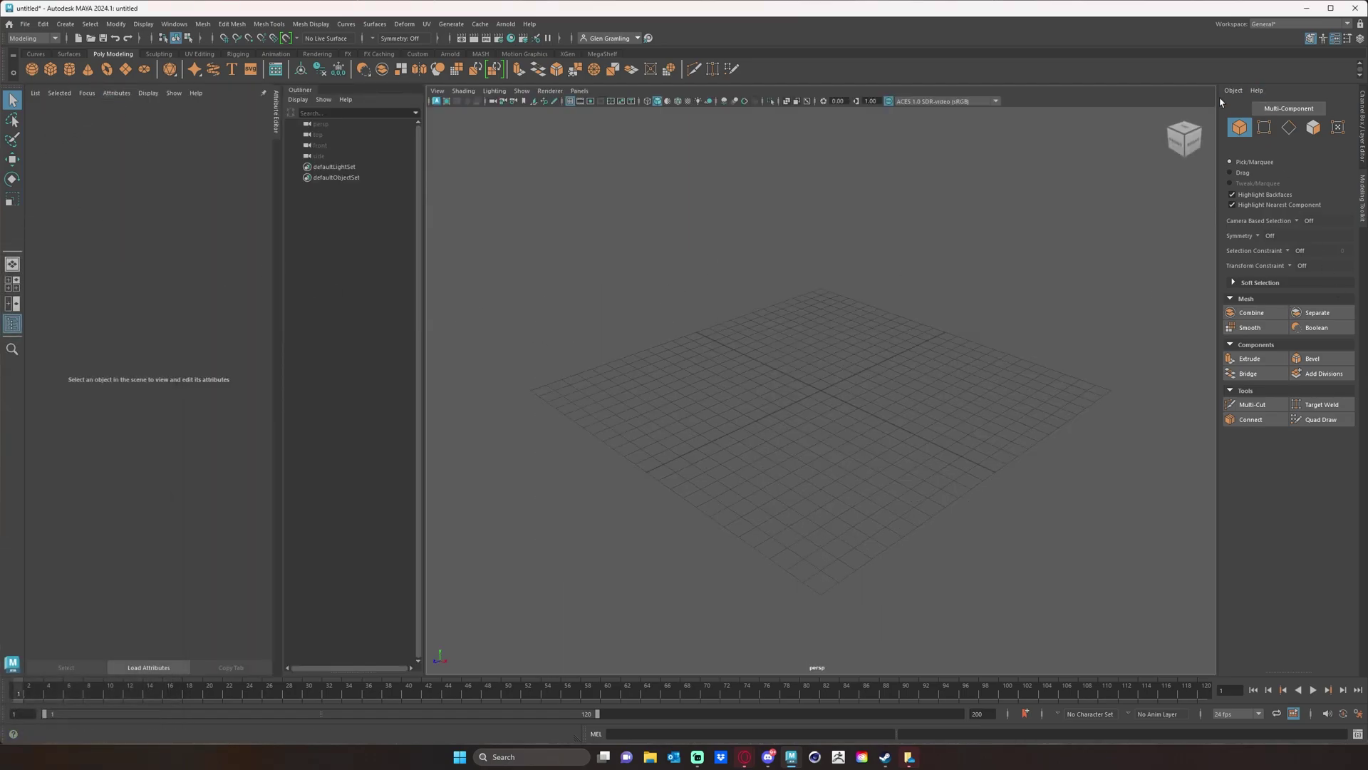
drag(273, 111, 759, 218)
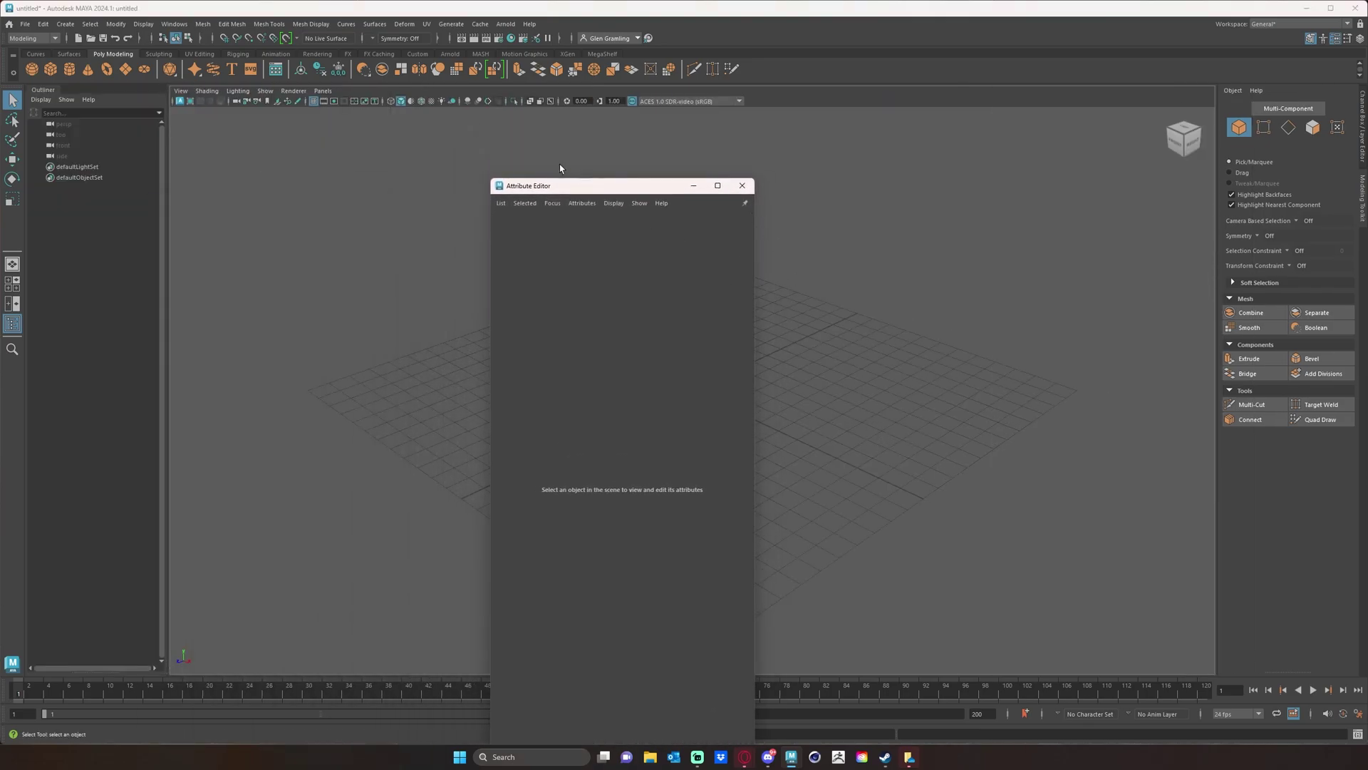
drag(567, 187, 619, 166)
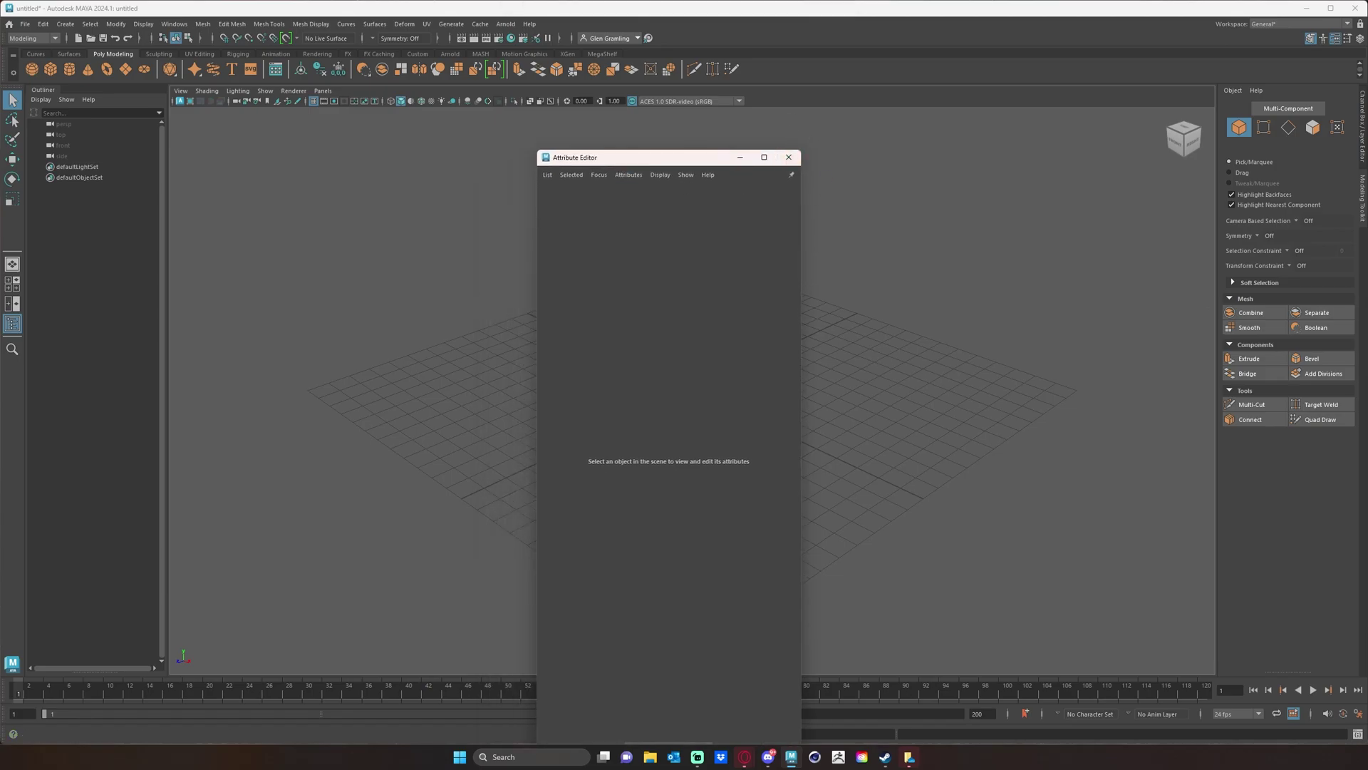
drag(629, 158, 603, 144)
click(761, 143)
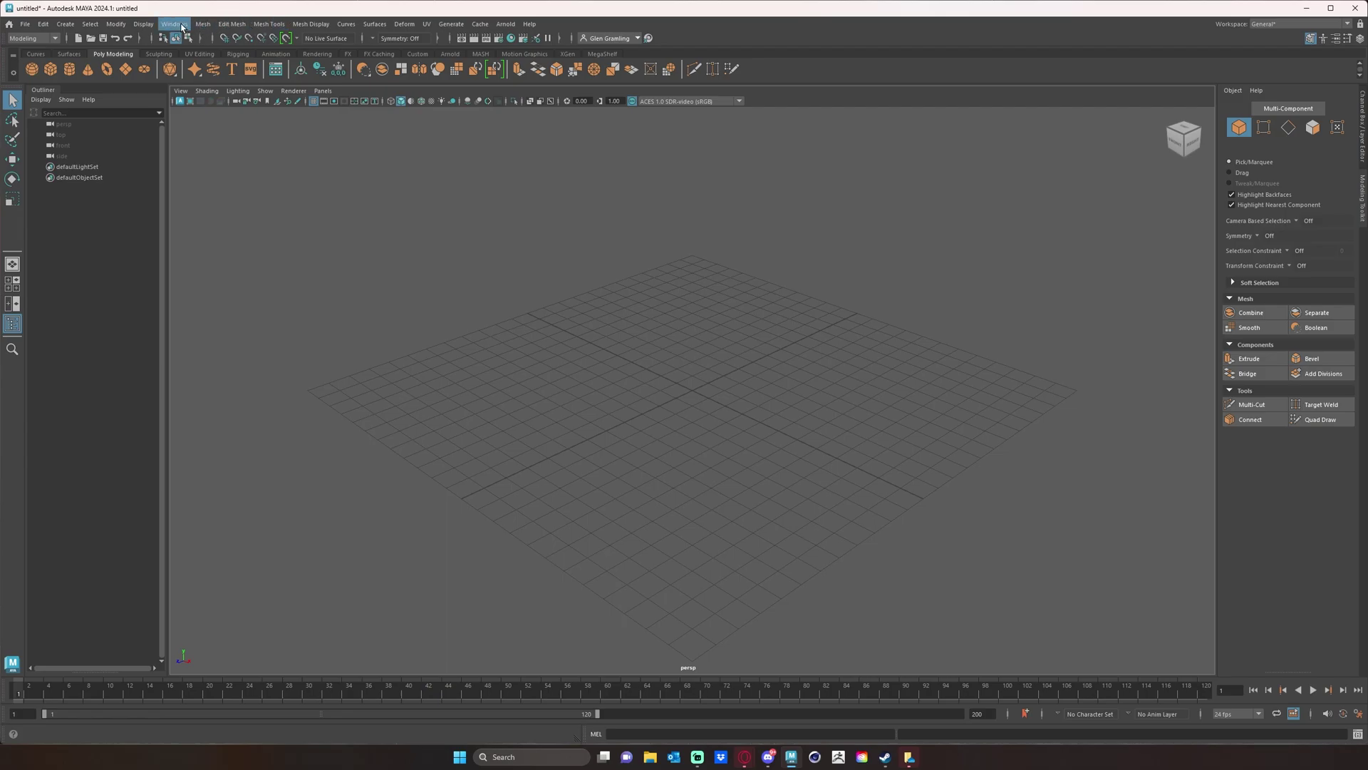
Open the Attribute Editor from Windows > General Editors, dock it right, and toggle the docking lock.
click(181, 27)
mouse_move(211, 80)
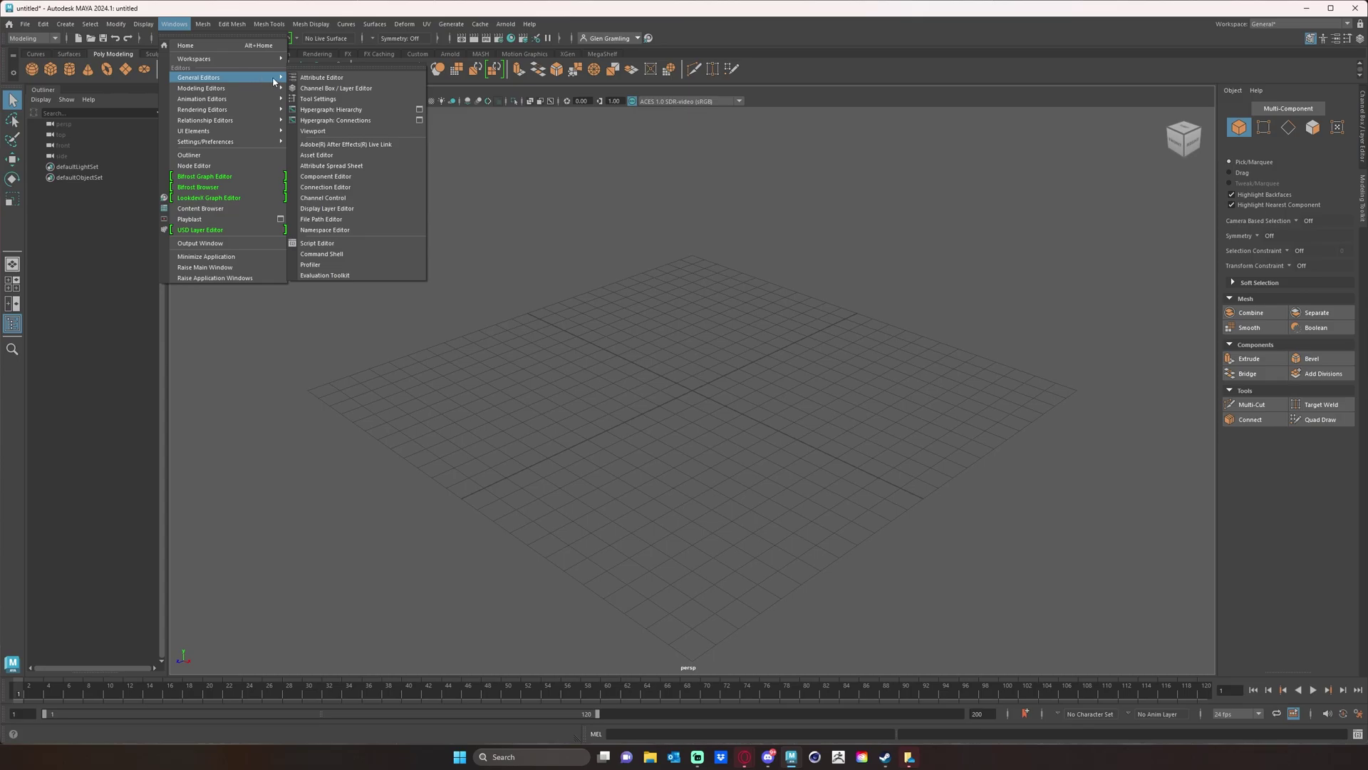
click(346, 82)
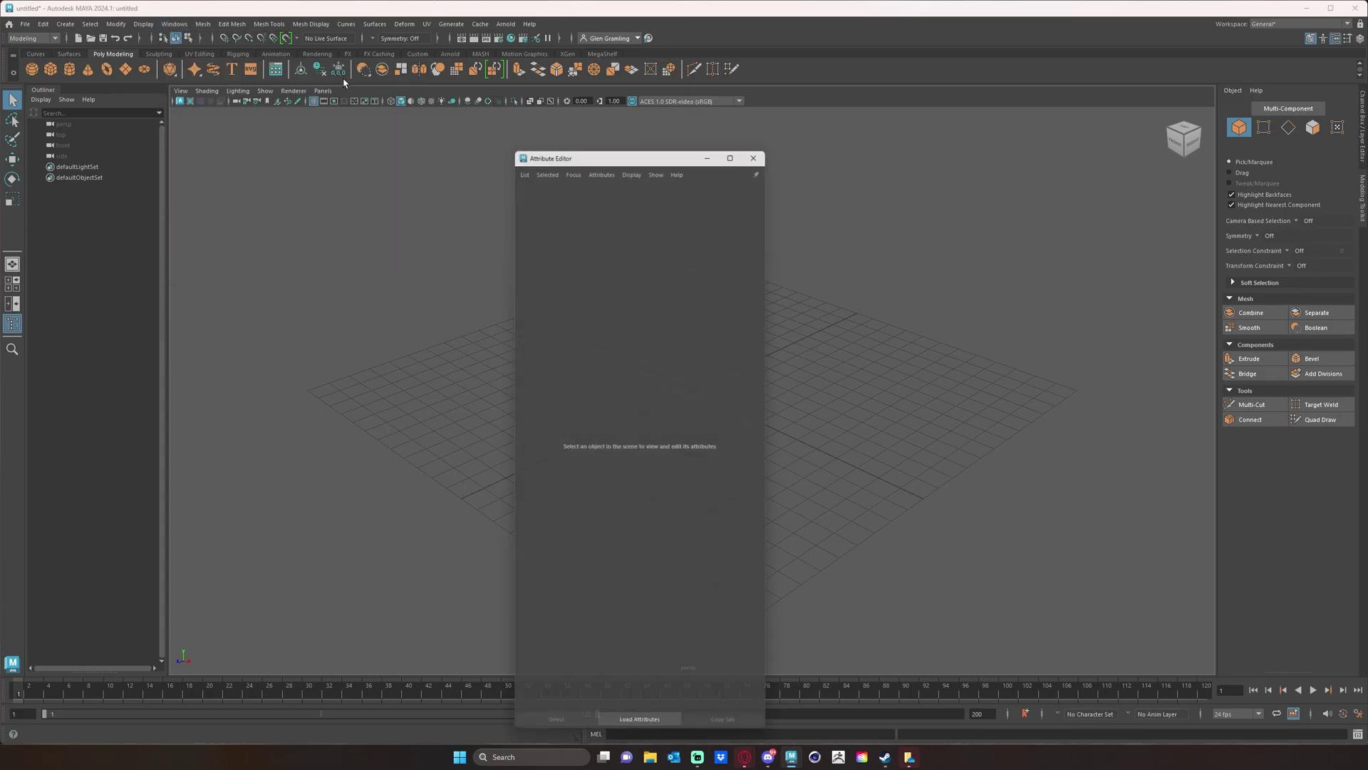
drag(670, 154, 1363, 273)
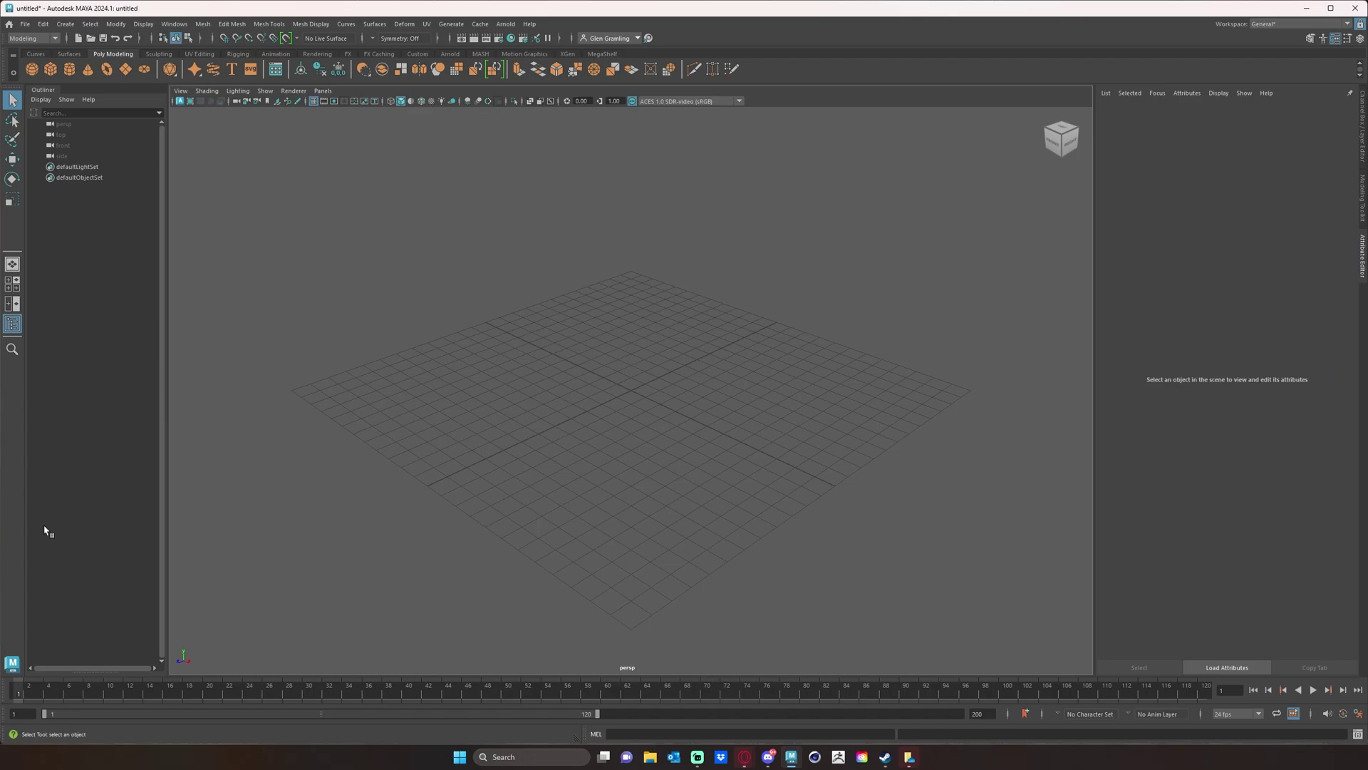
drag(1363, 258, 1117, 297)
drag(1362, 263, 1245, 291)
click(1360, 25)
Switch between Modeling Toolkit, Channel Box and Attribute Editor tabs, then pin the Attribute Editor tab.
mouse_move(1330, 18)
click(1363, 201)
click(1362, 144)
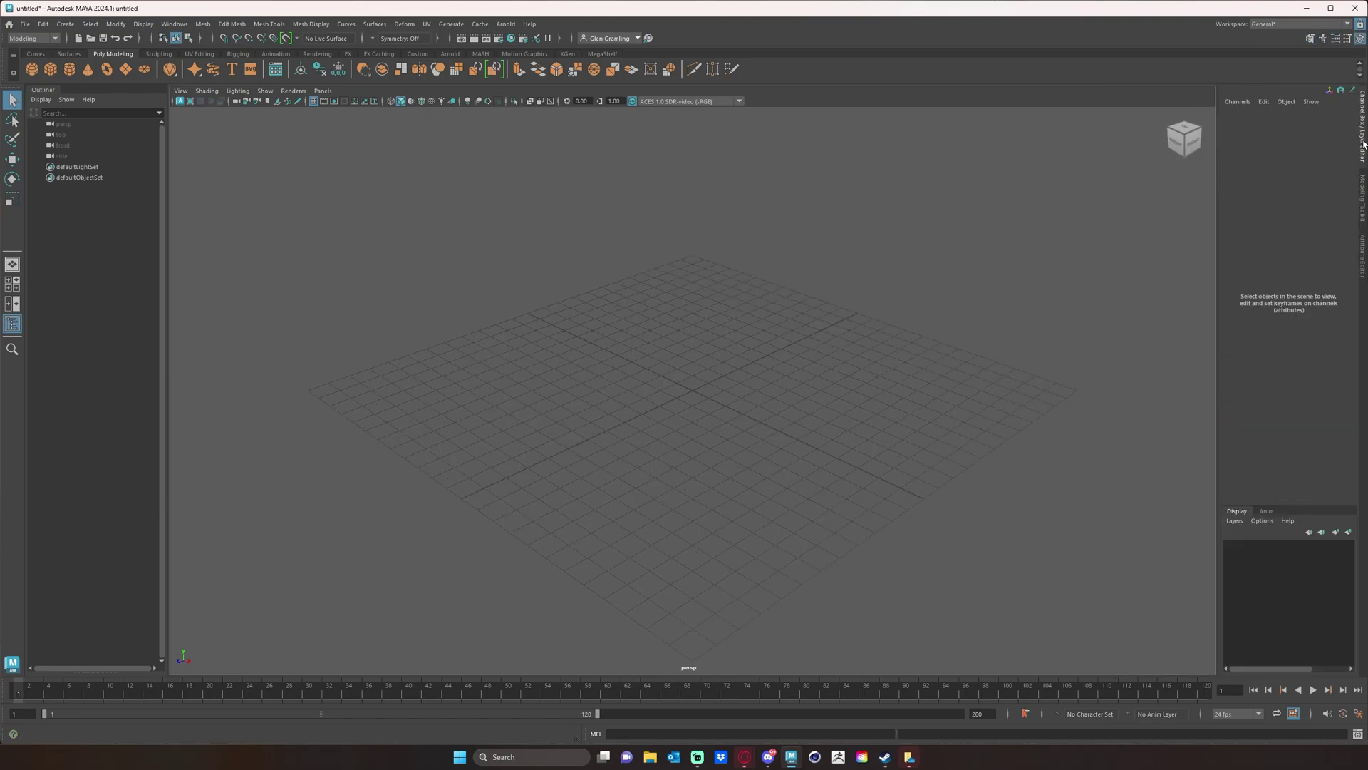
click(1358, 262)
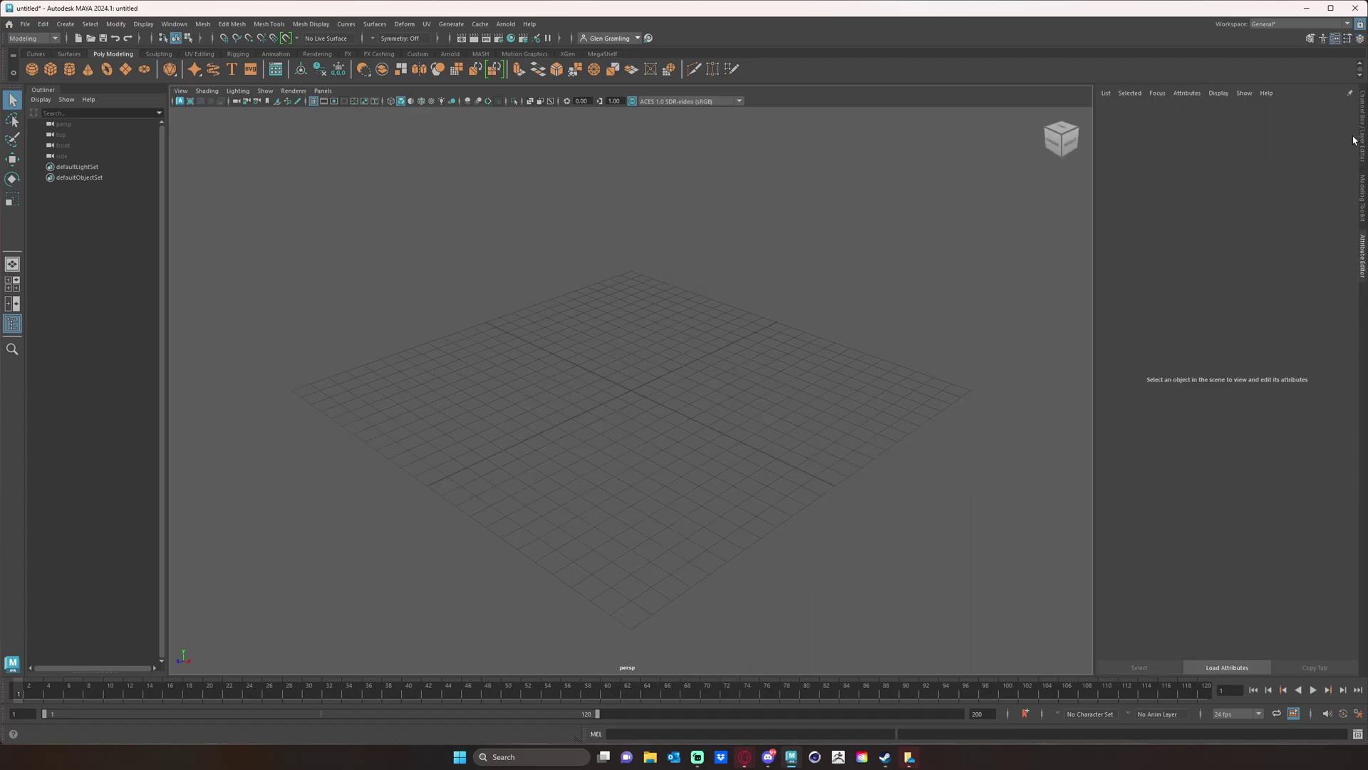
click(1350, 93)
click(1360, 256)
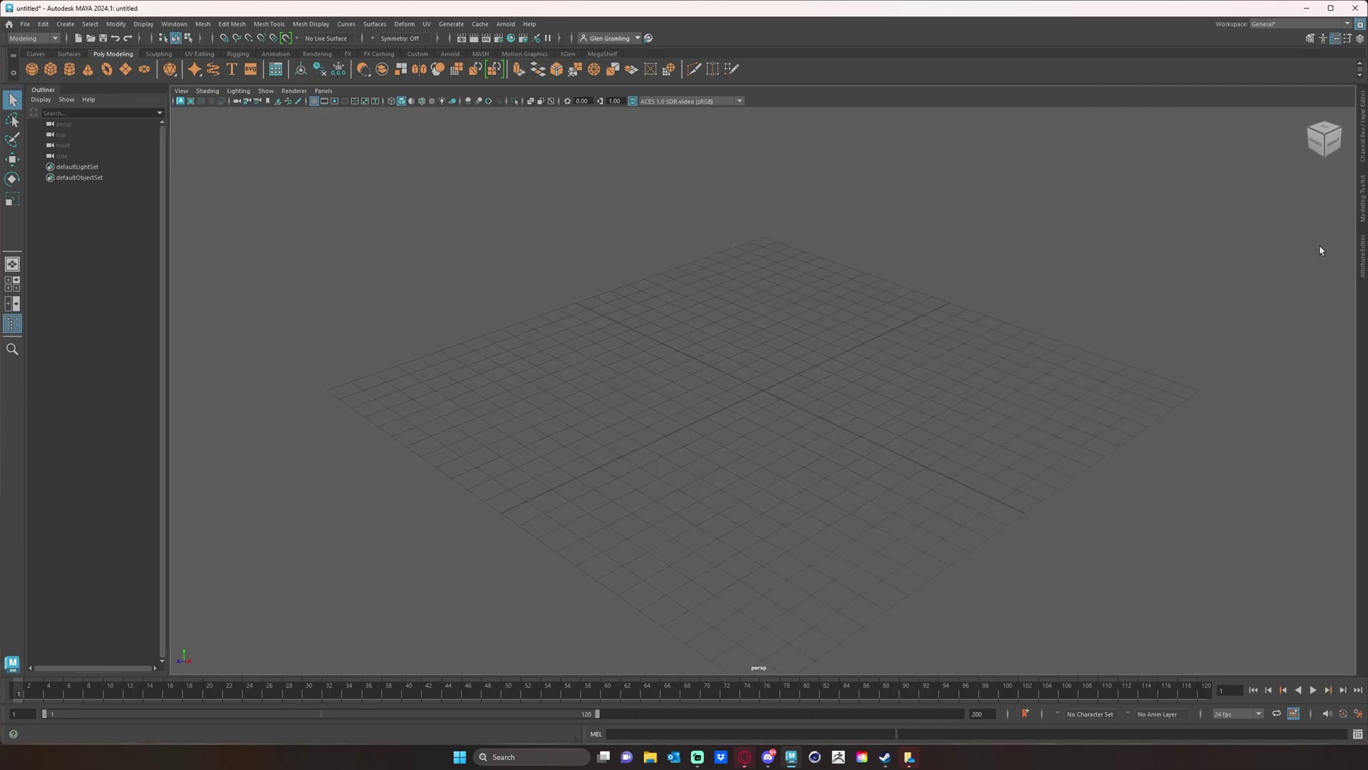
click(1359, 260)
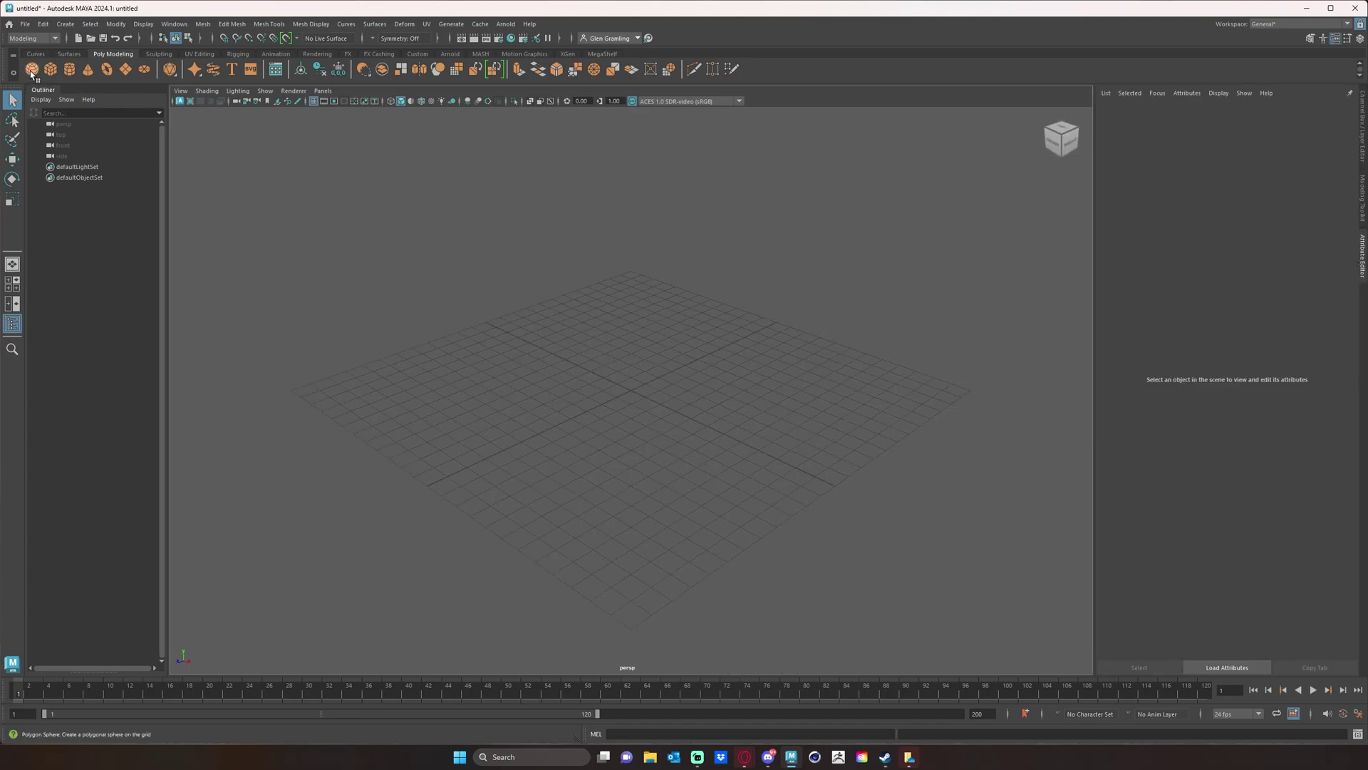
Create a polygon sphere at the grid centre and scale it up uniformly.
click(32, 68)
key(w)
key(r)
drag(631, 391, 847, 382)
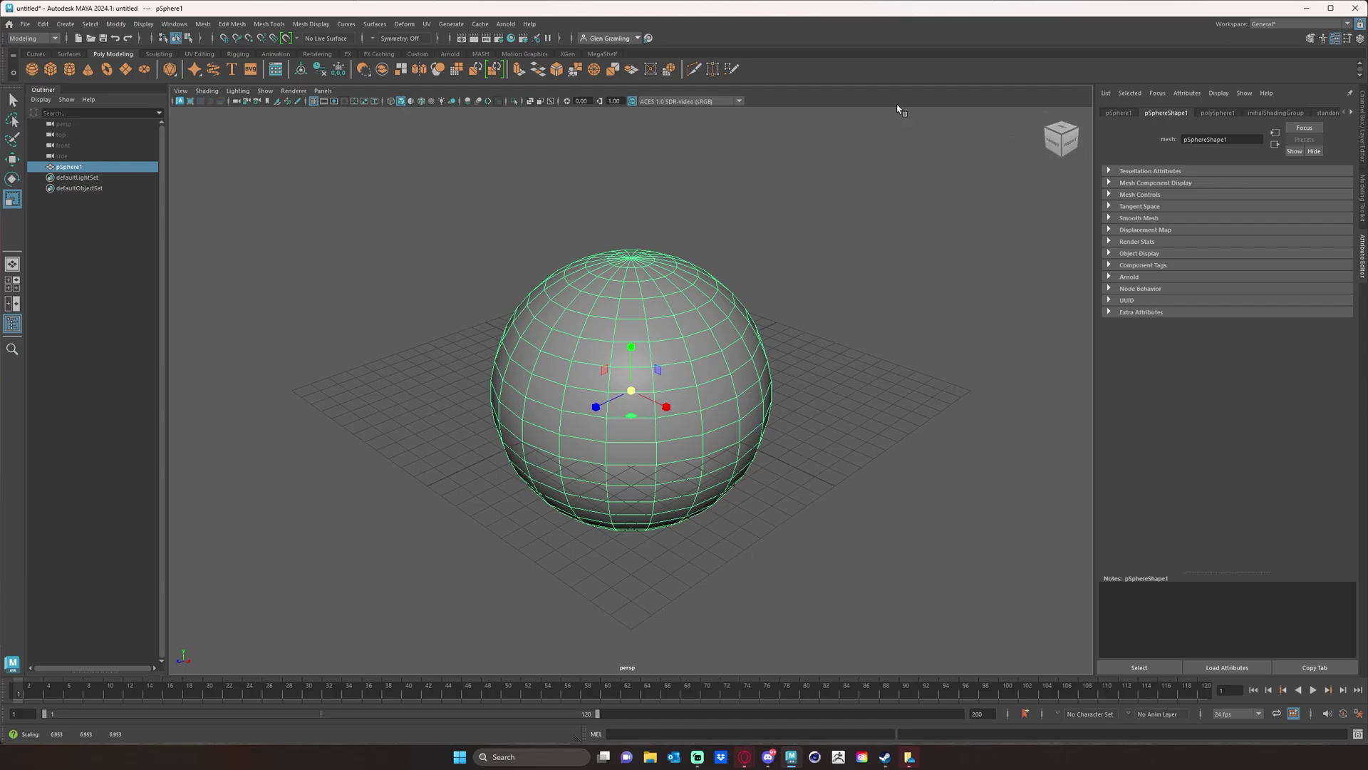
Assign a new Standard Surface favourite material to the sphere.
right_click(622, 311)
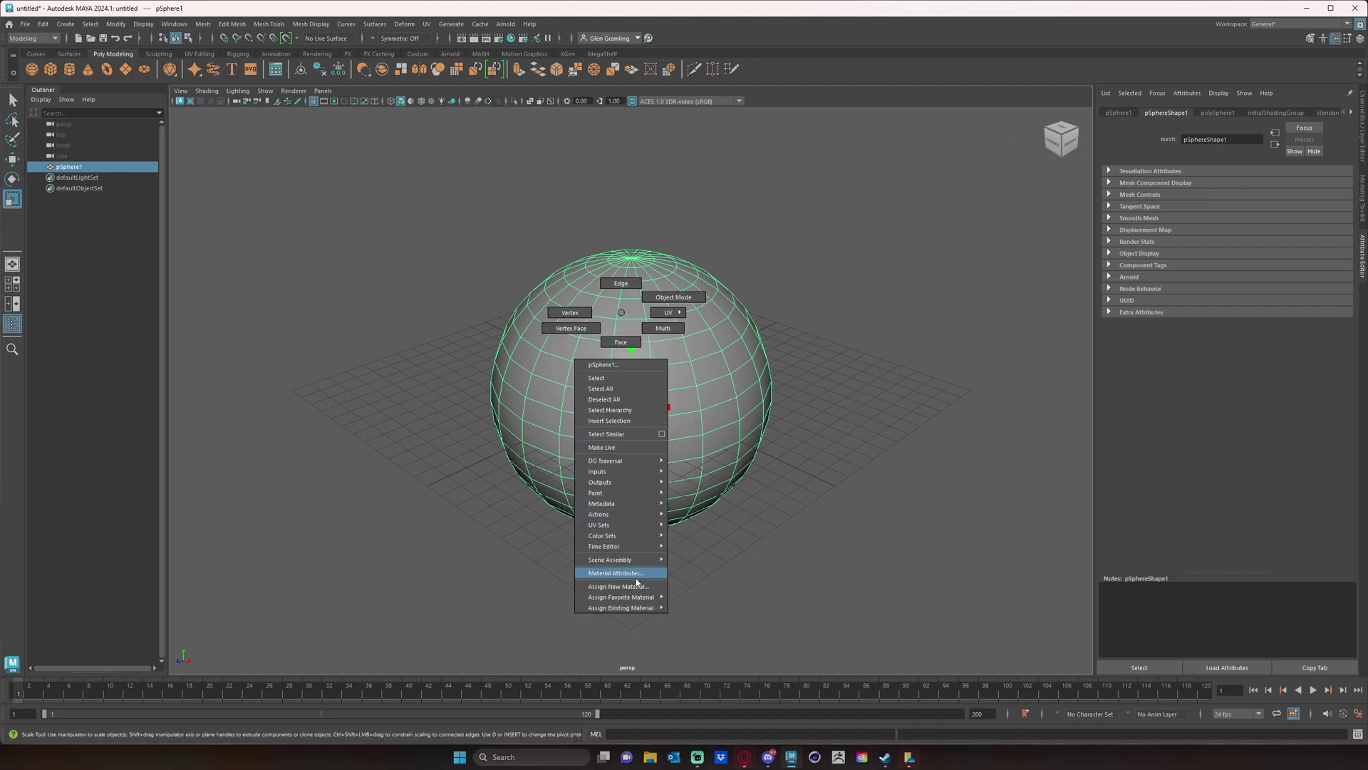
mouse_move(636, 597)
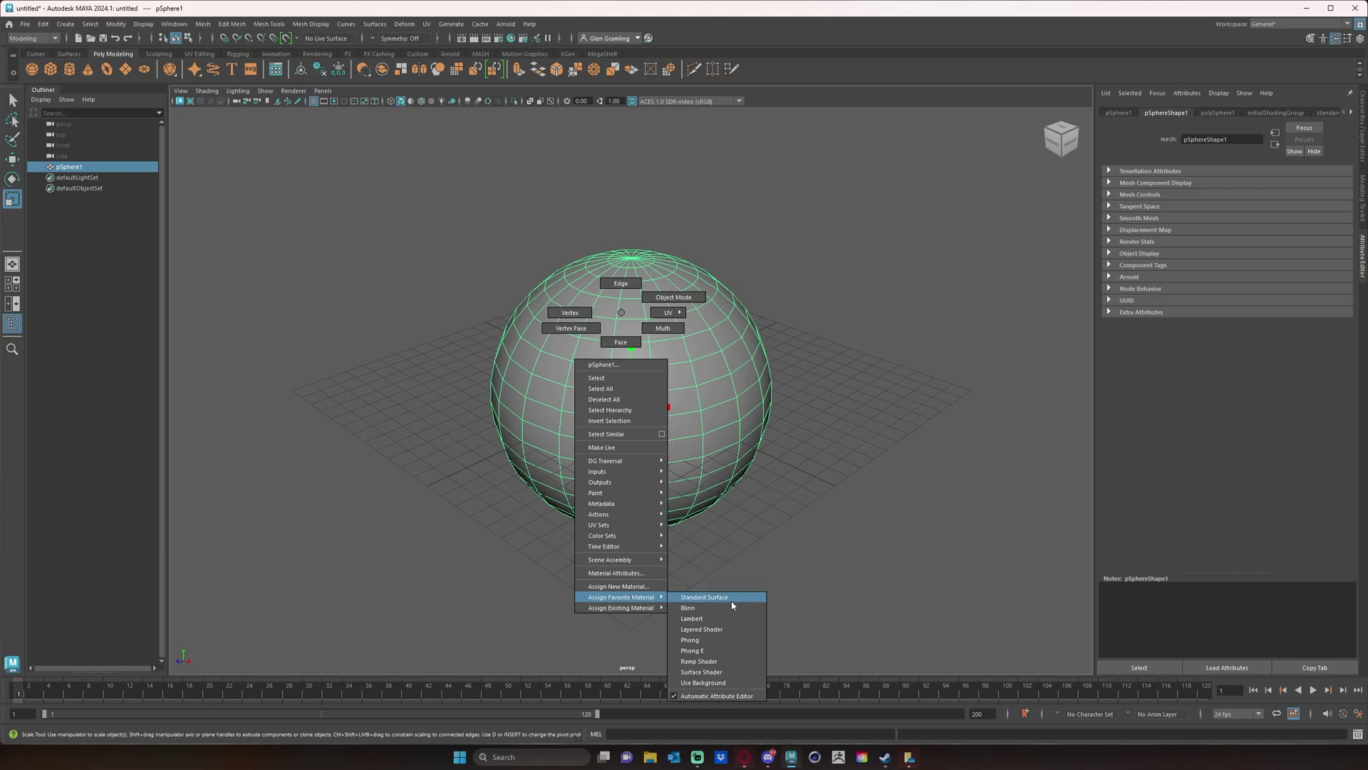
click(732, 602)
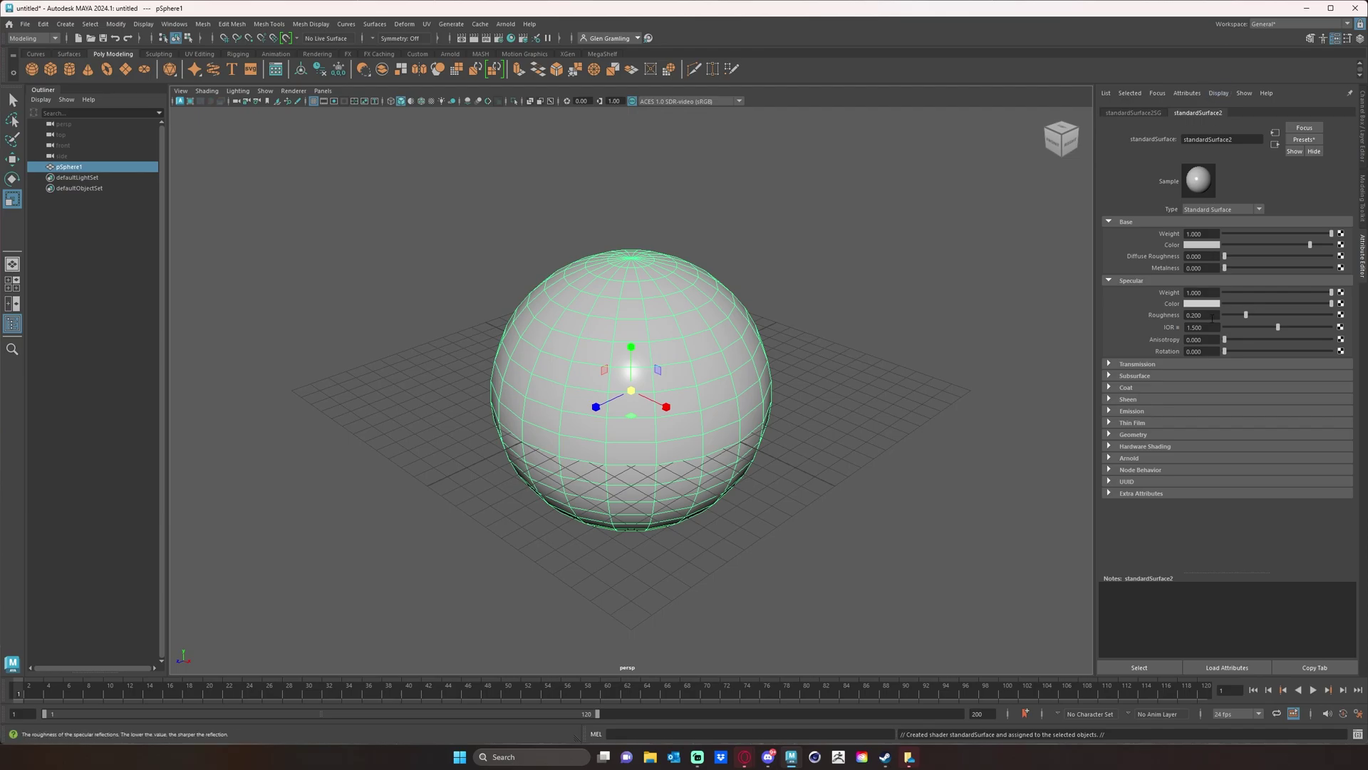
click(691, 349)
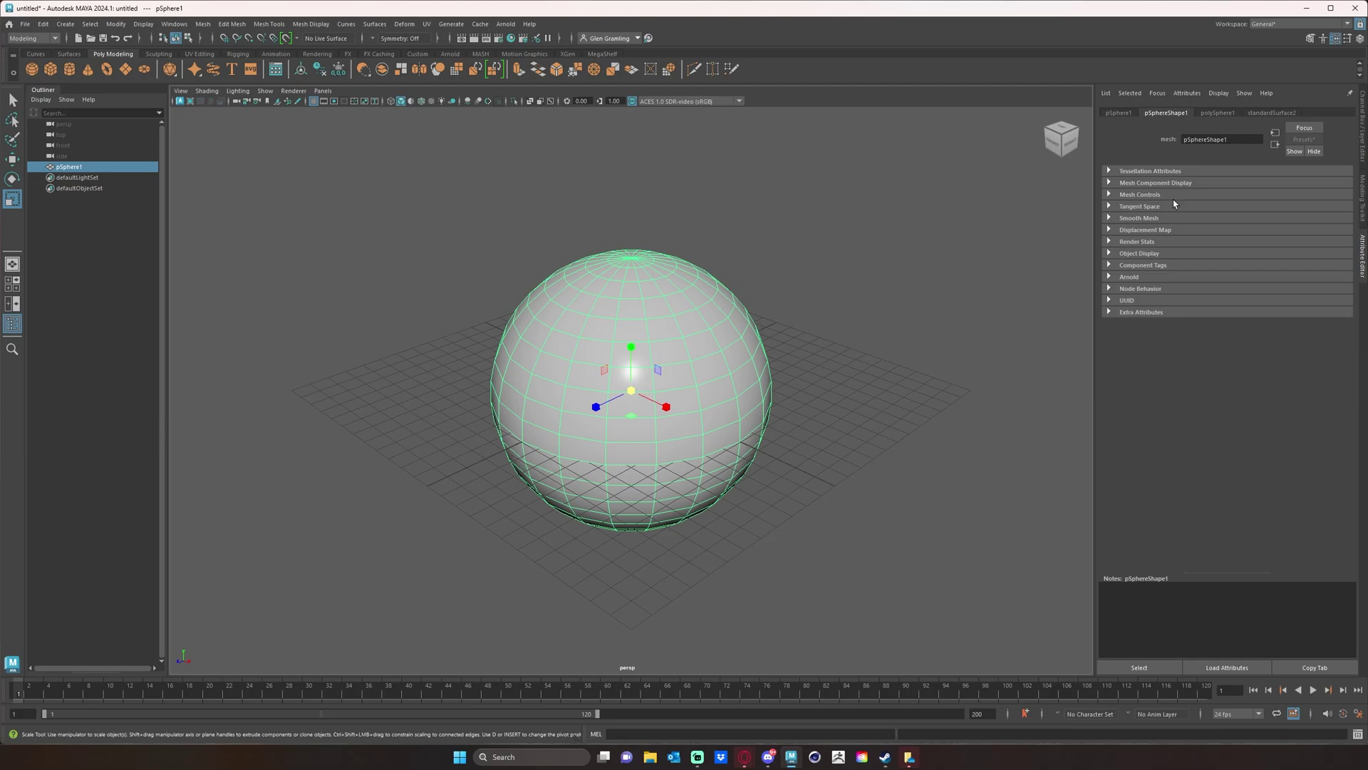
click(1275, 113)
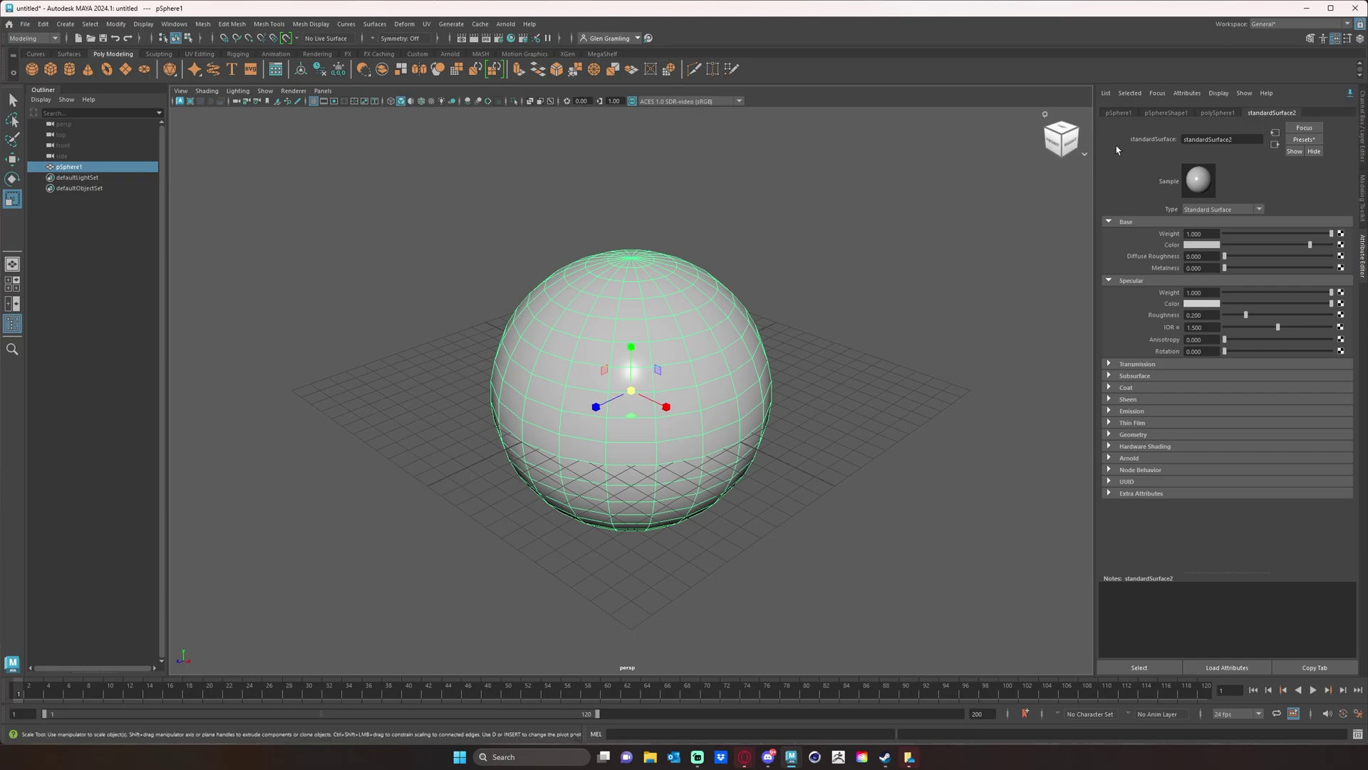
click(637, 347)
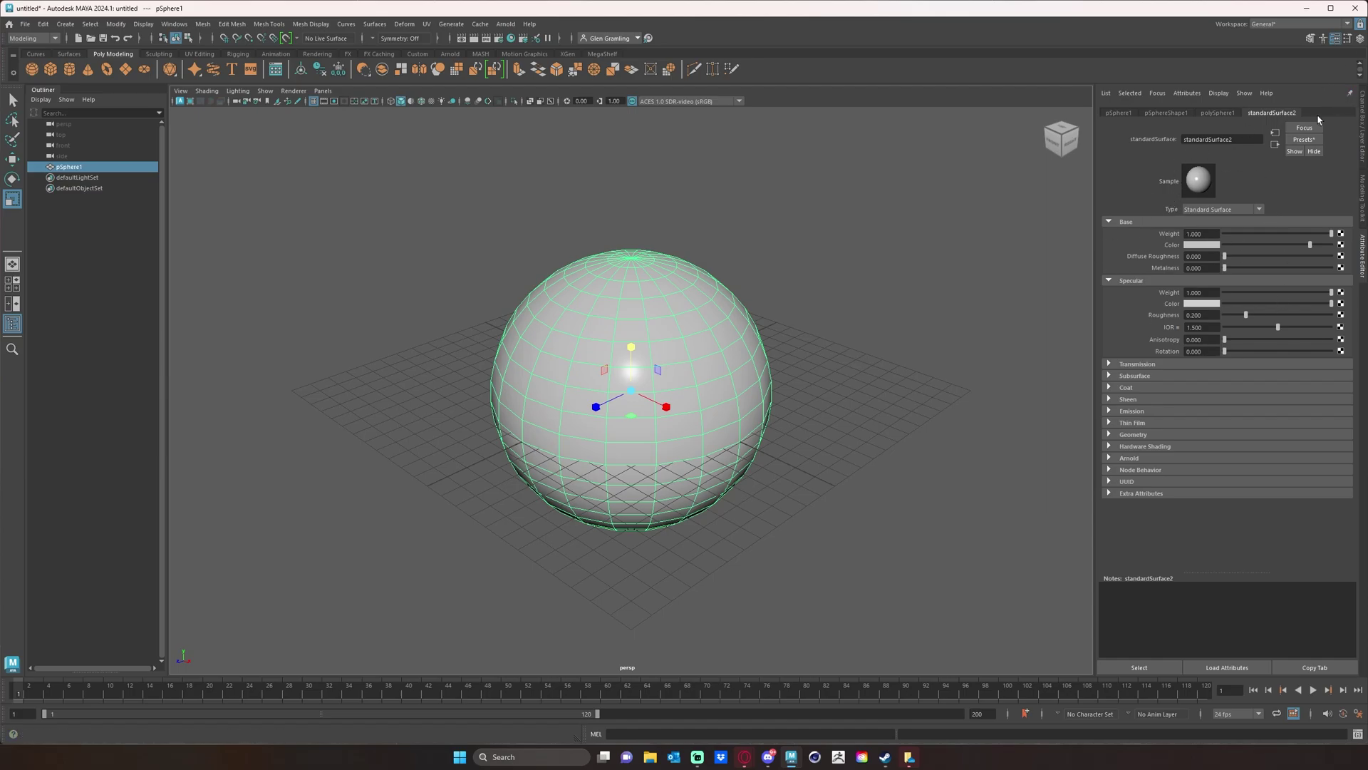
click(880, 344)
click(602, 311)
Create a second sphere, pSphere2, and move it out beside the large sphere.
click(31, 69)
key(w)
drag(670, 415, 467, 364)
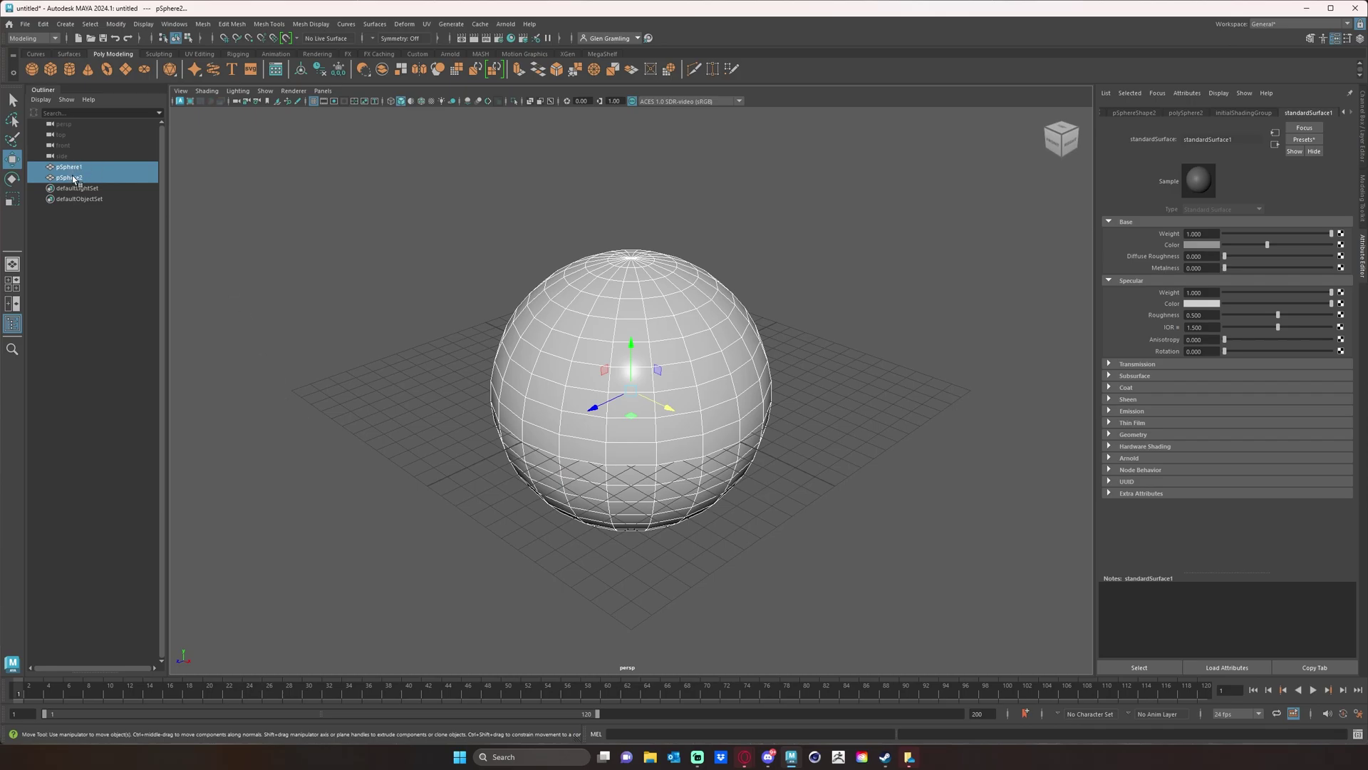
click(74, 177)
drag(670, 415, 475, 315)
Switch the selection back and forth between pSphere1 and pSphere2.
click(409, 436)
click(436, 305)
click(660, 369)
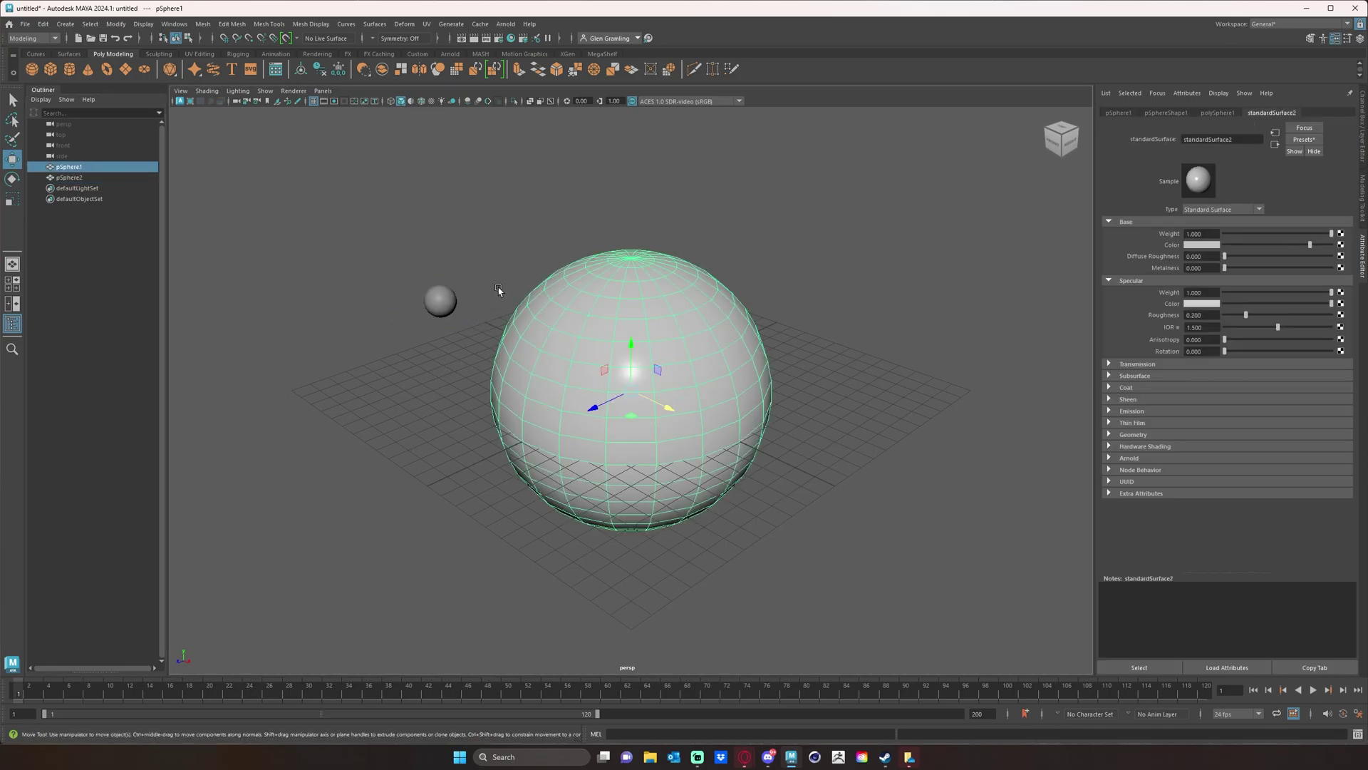
click(428, 302)
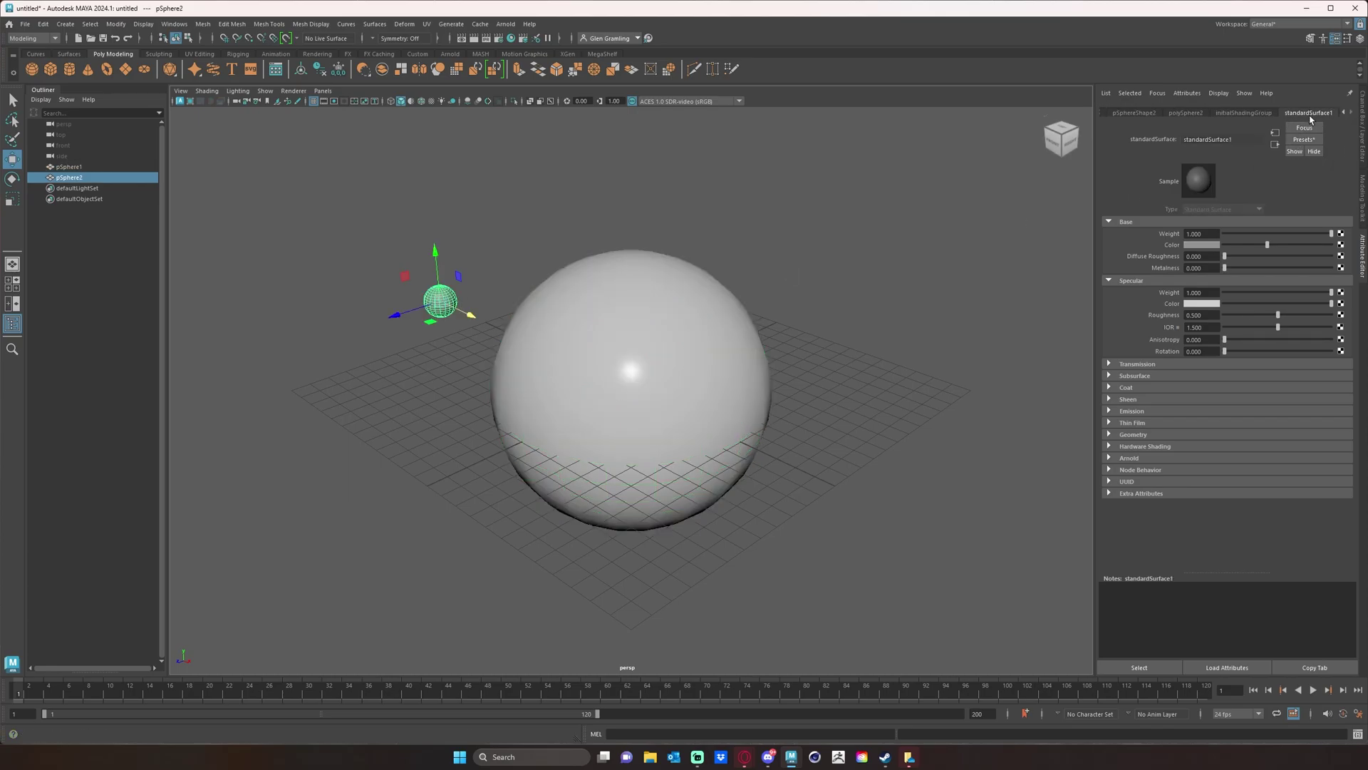
click(607, 391)
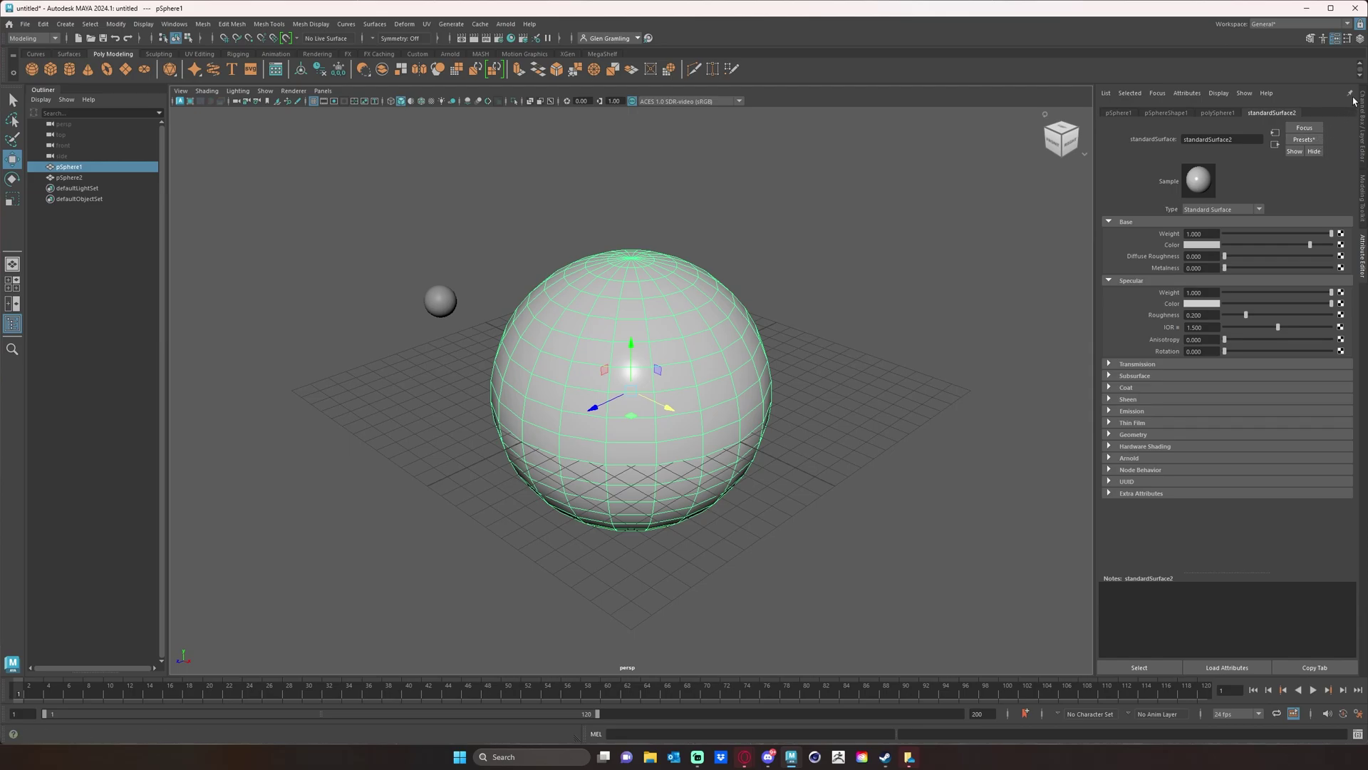
click(430, 306)
click(624, 391)
click(439, 302)
click(607, 356)
click(453, 303)
click(636, 387)
click(439, 300)
click(763, 391)
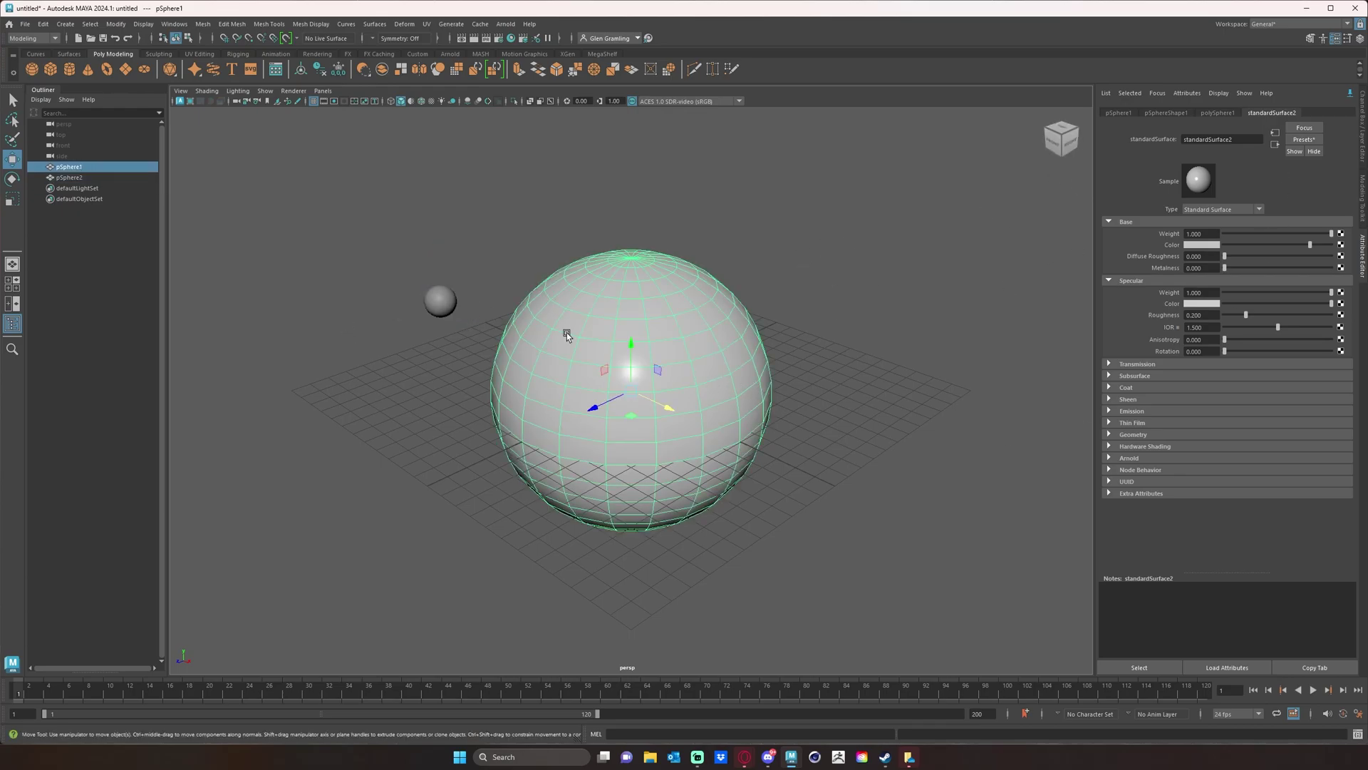
click(436, 305)
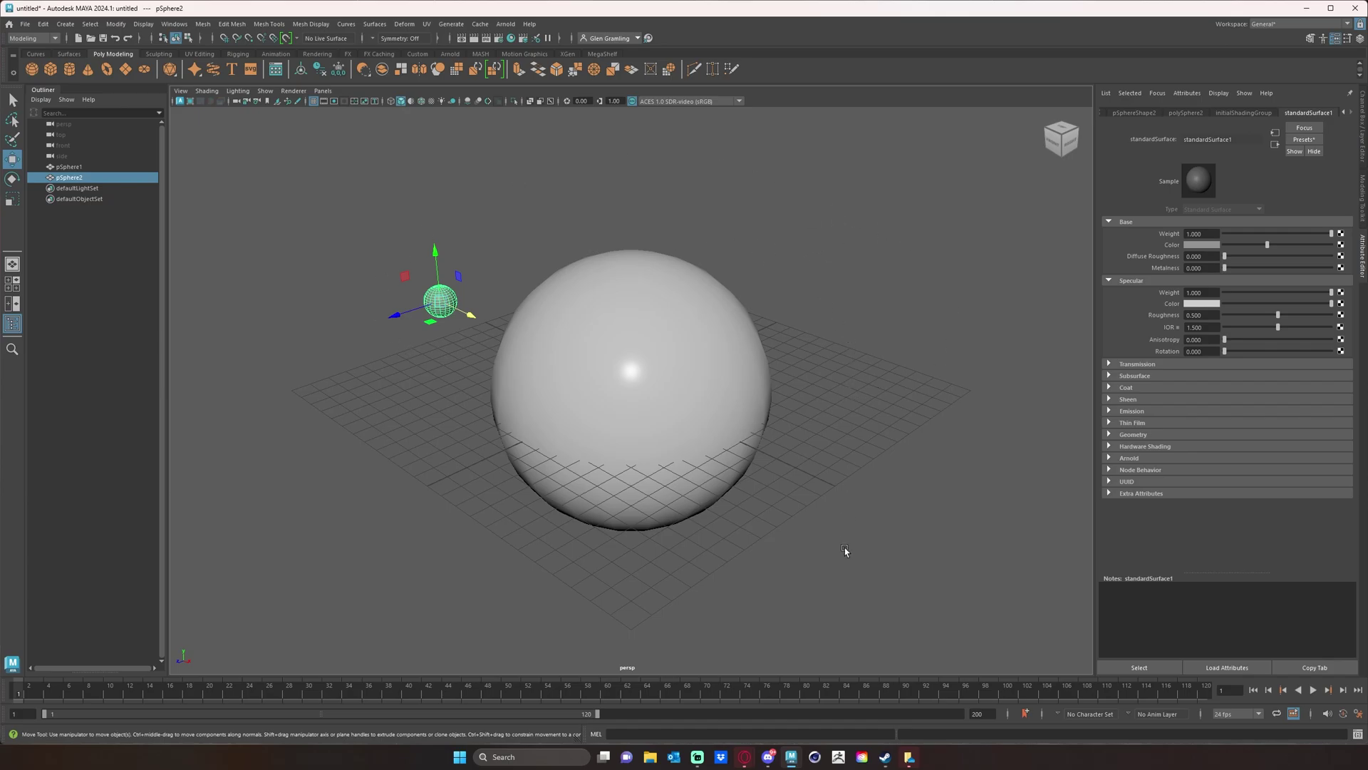
Select the small sphere pSphere2 and delete it.
click(496, 229)
click(439, 293)
key(Delete)
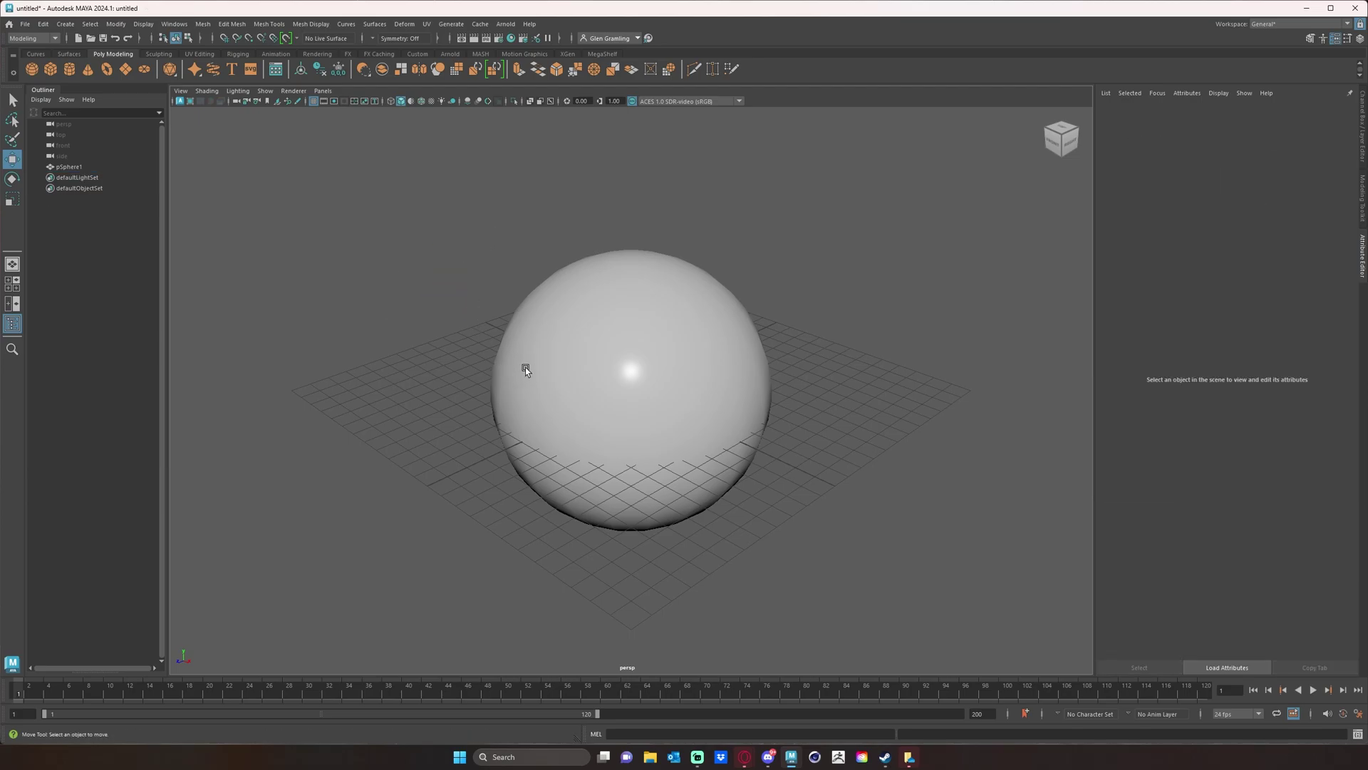
click(637, 316)
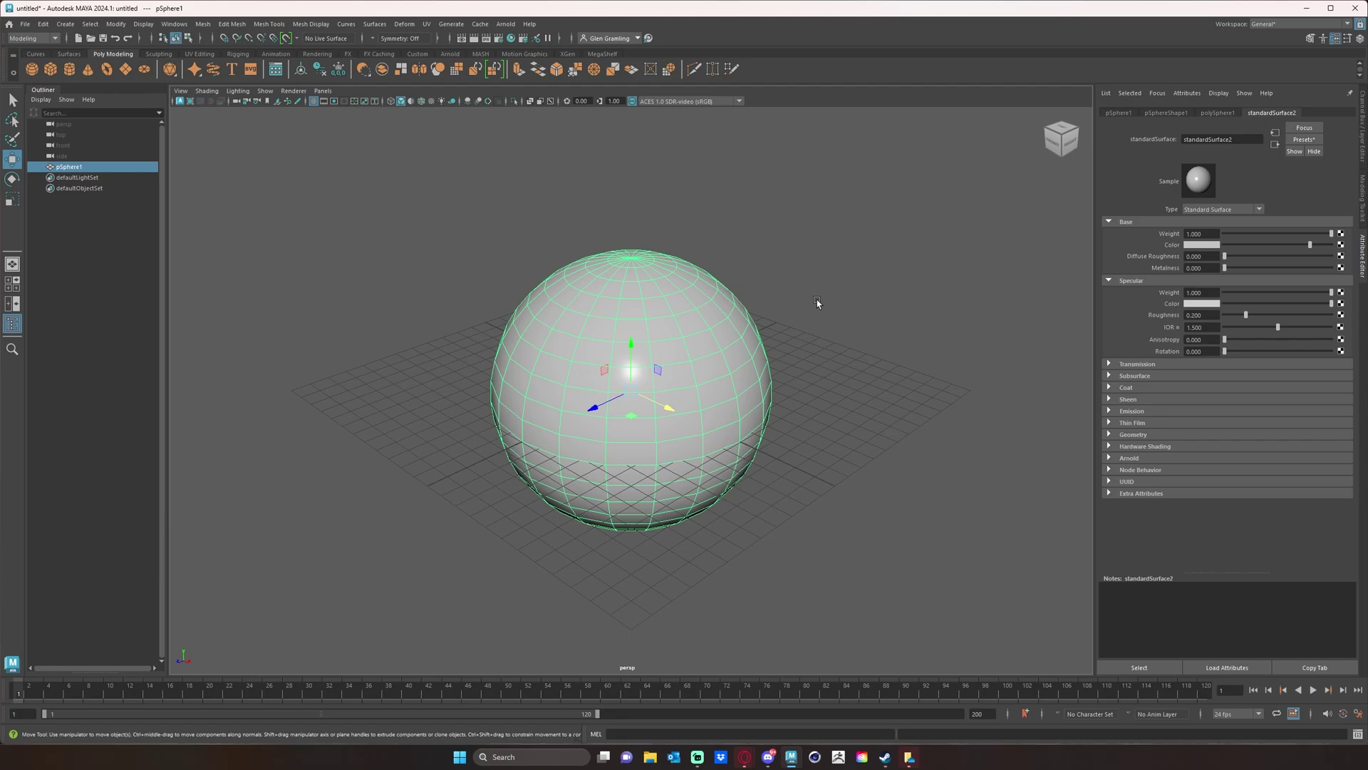
key(alt+b)
key(alt+b)
key(alt+b)
key(alt+b)
key(alt+b)
key(alt+b)
key(alt+b)
key(alt+b)
key(alt+b)
key(alt+b)
key(alt+b)
key(alt+b)
mouse_move(803, 444)
alt+mouse_down()
mouse_move(842, 456)
mouse_move(803, 460)
mouse_move(788, 452)
mouse_move(801, 437)
mouse_move(781, 446)
alt+mouse_up()
scroll(759, 434, up, 5)
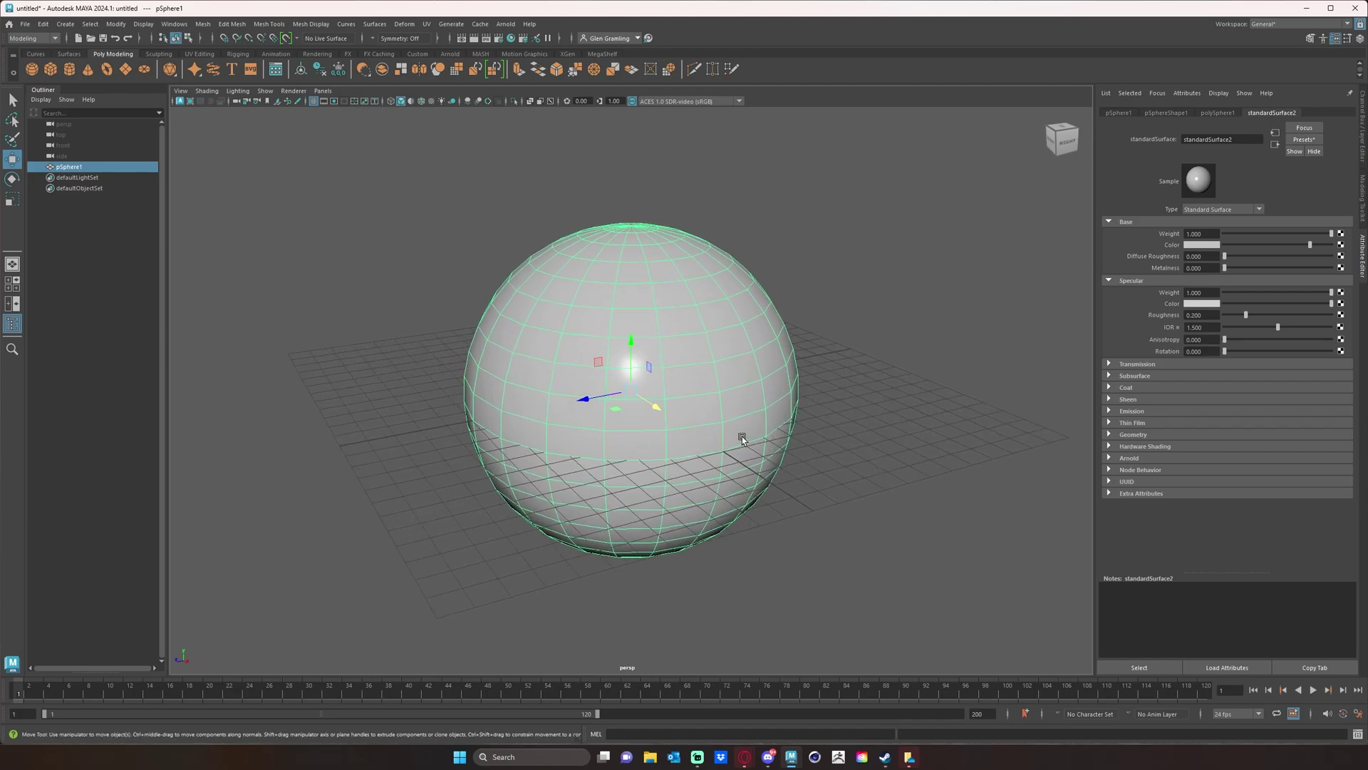
scroll(810, 423, up, 4)
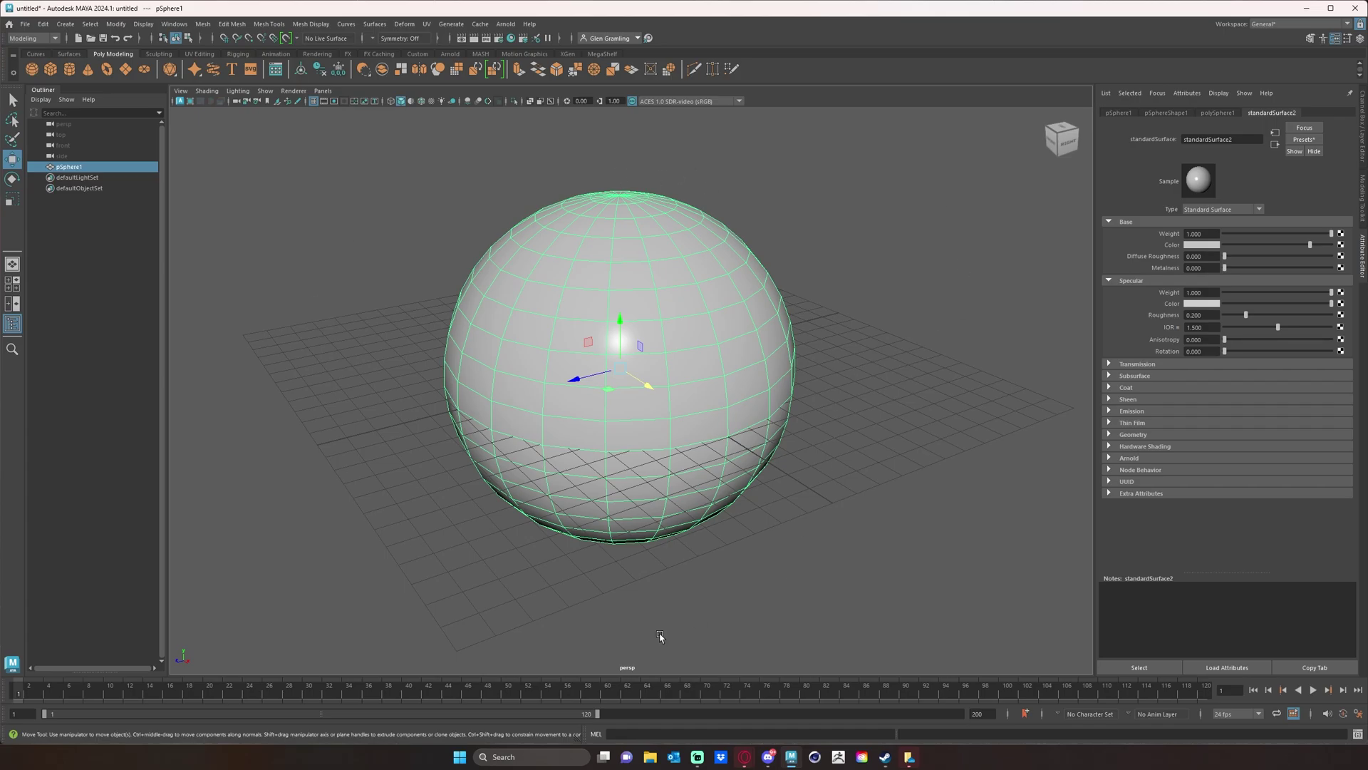
alt+middle_drag(703, 308, 712, 317)
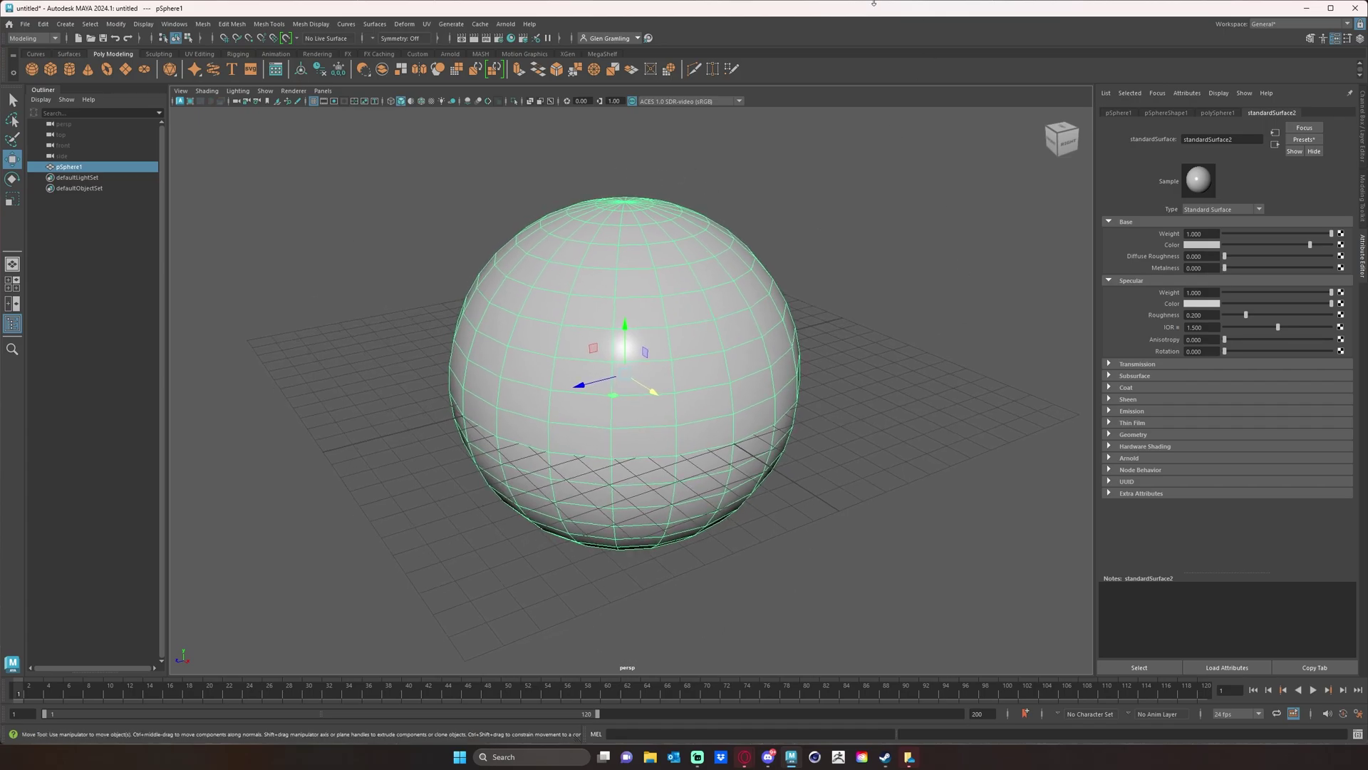
Open Windows > Settings/Preferences > Color Settings and turn on Wireframe on Shaded.
click(175, 24)
mouse_move(229, 143)
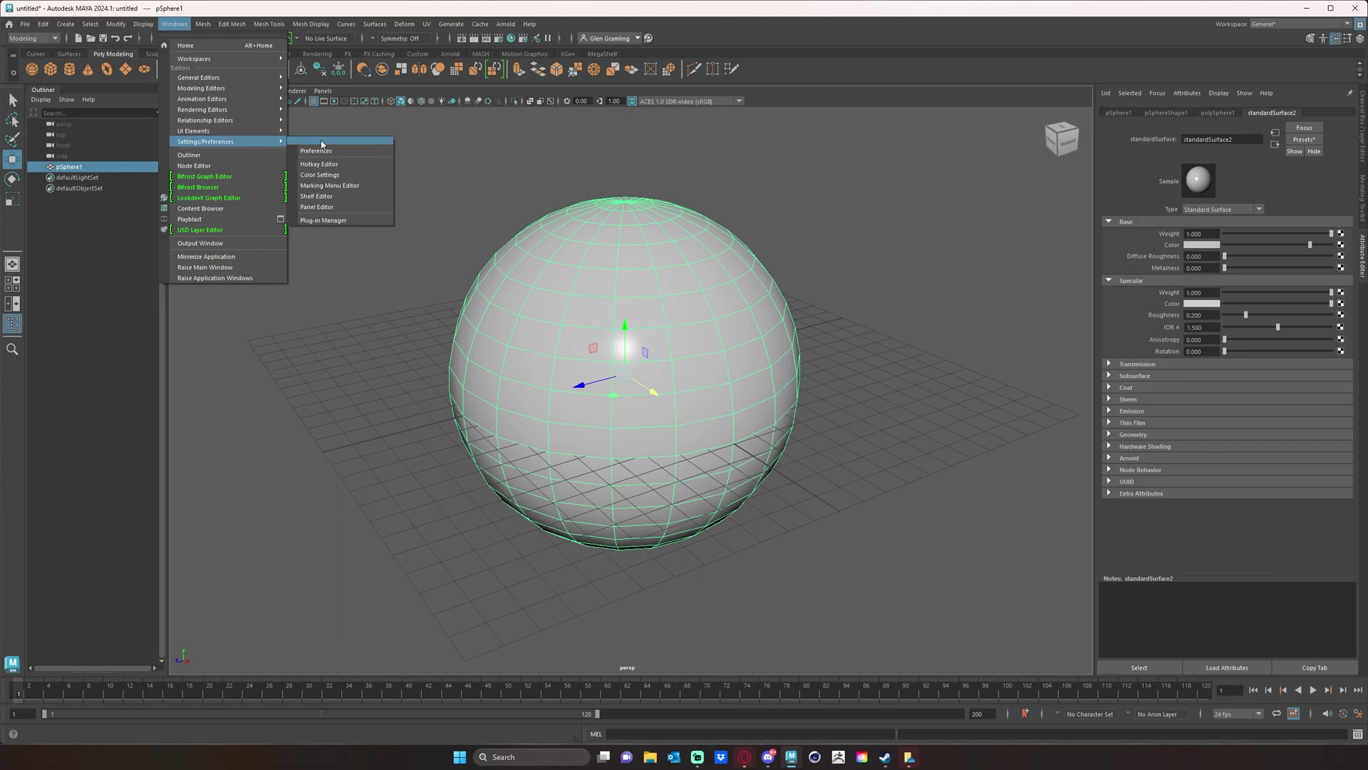
click(340, 174)
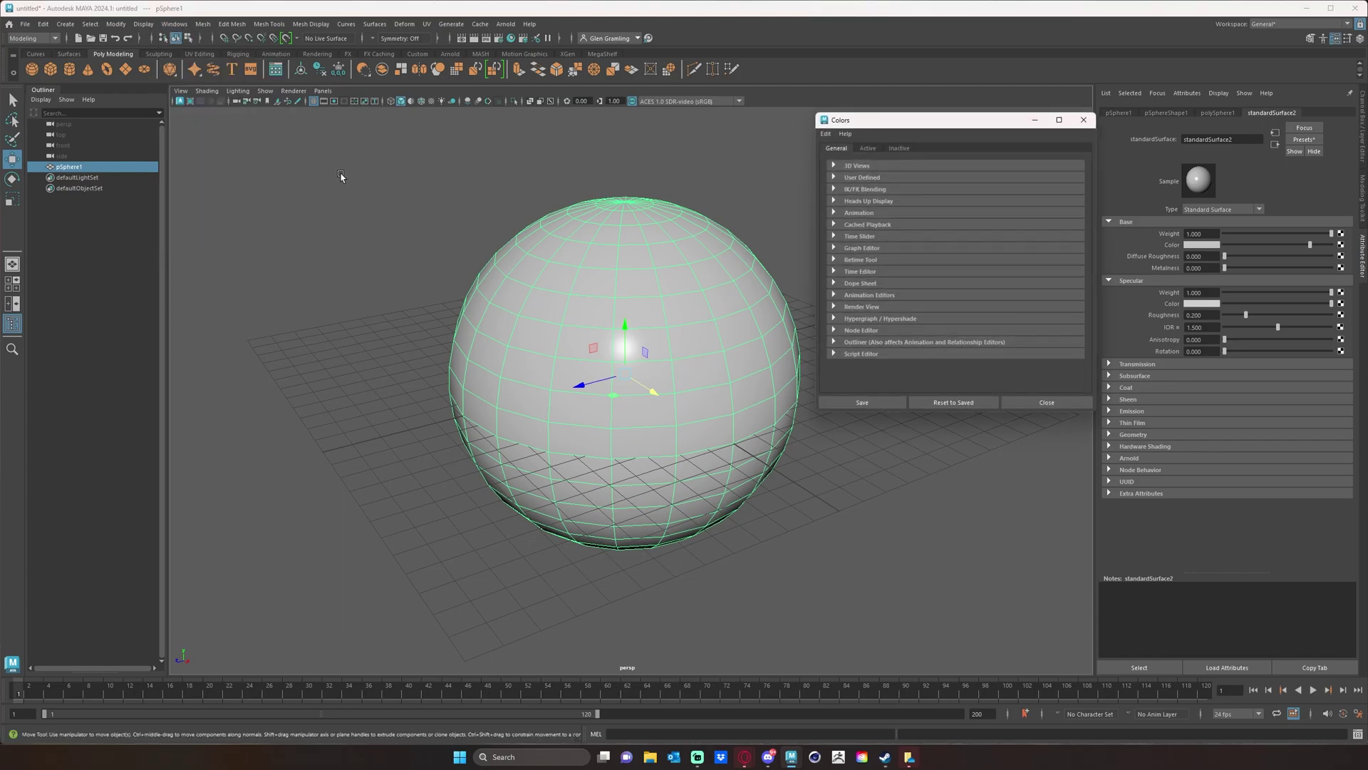
click(340, 174)
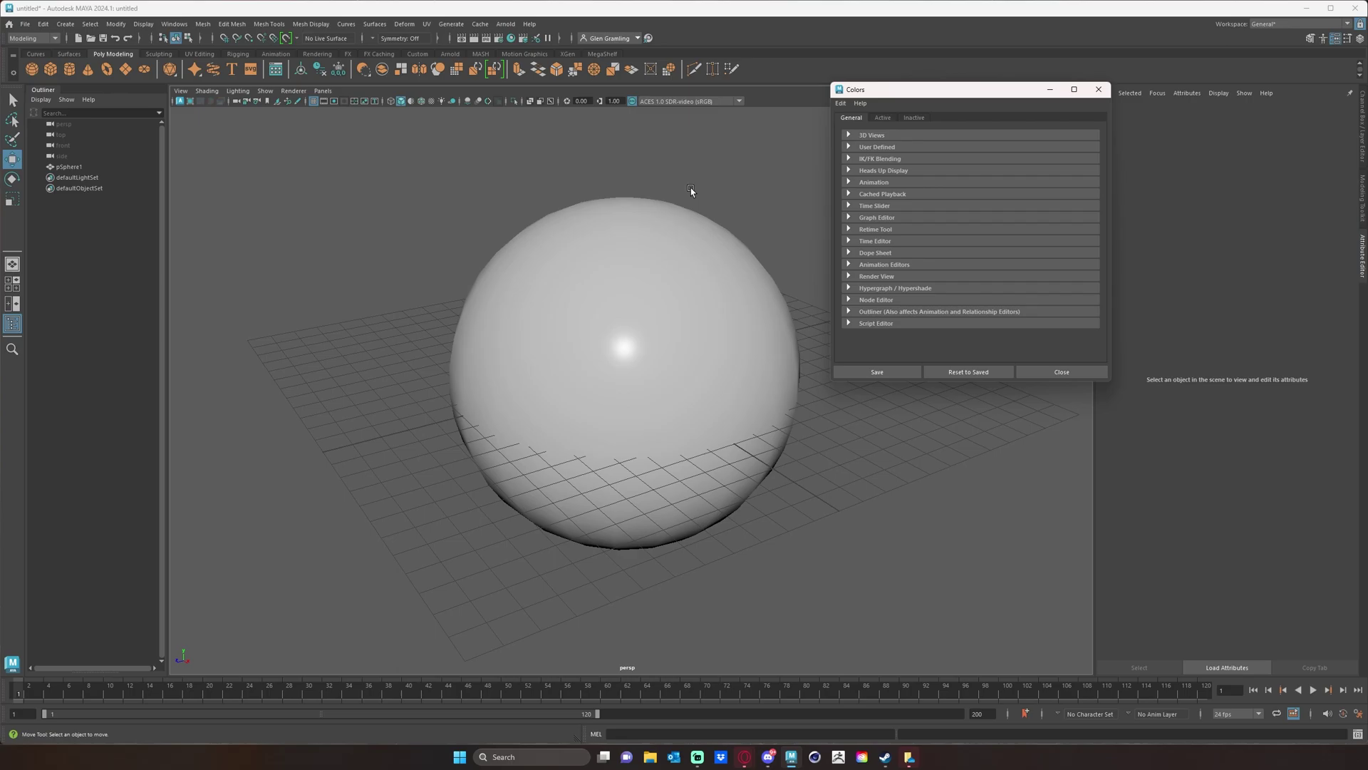
click(421, 102)
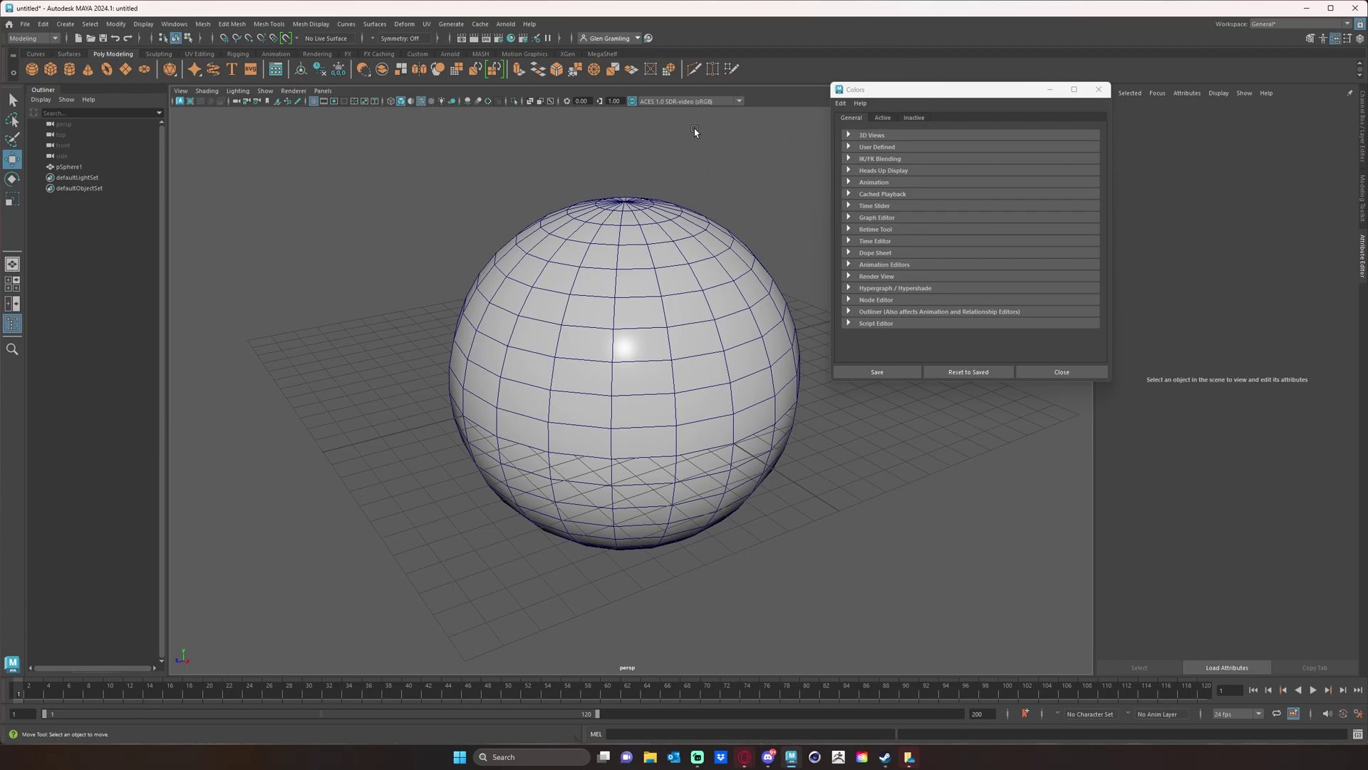
In the Inactive Objects colours, drag the Polygon surfaces slider to black.
click(917, 118)
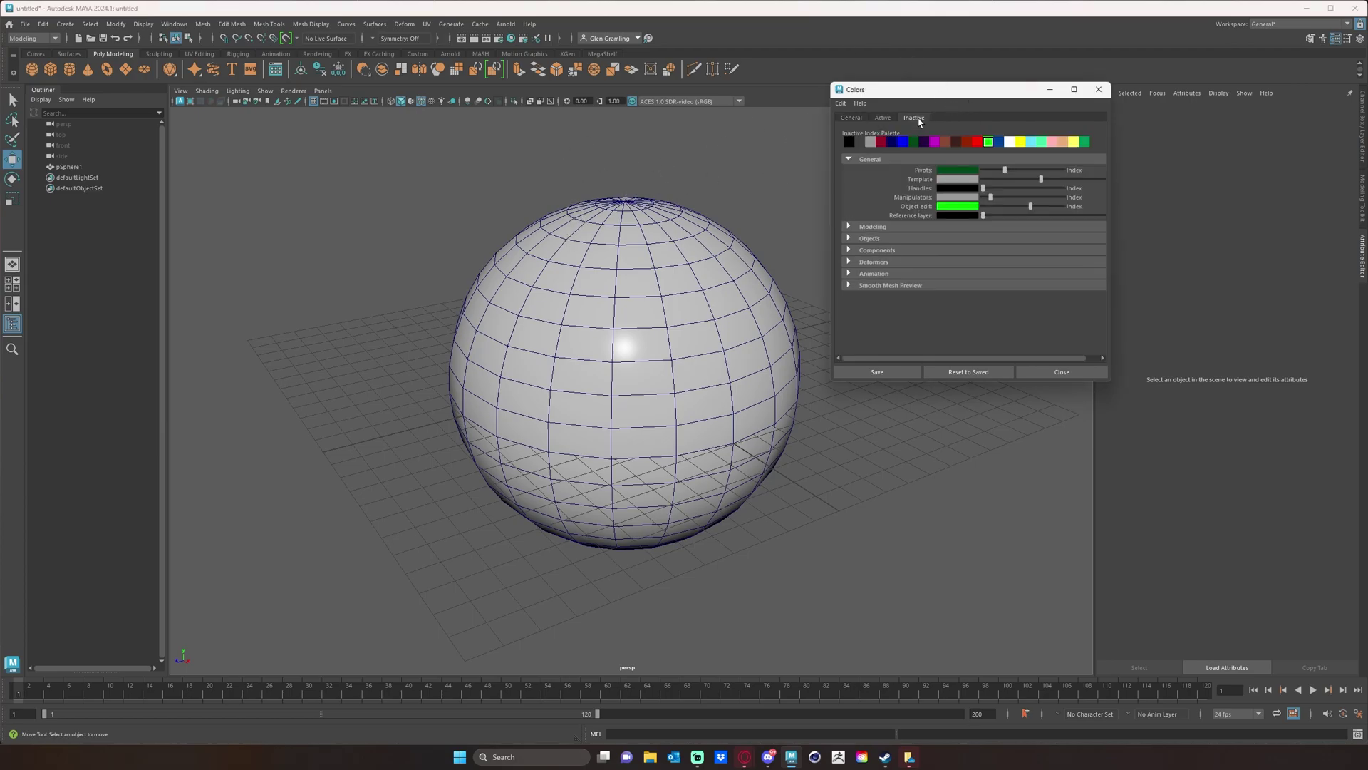
click(875, 228)
click(872, 229)
click(870, 239)
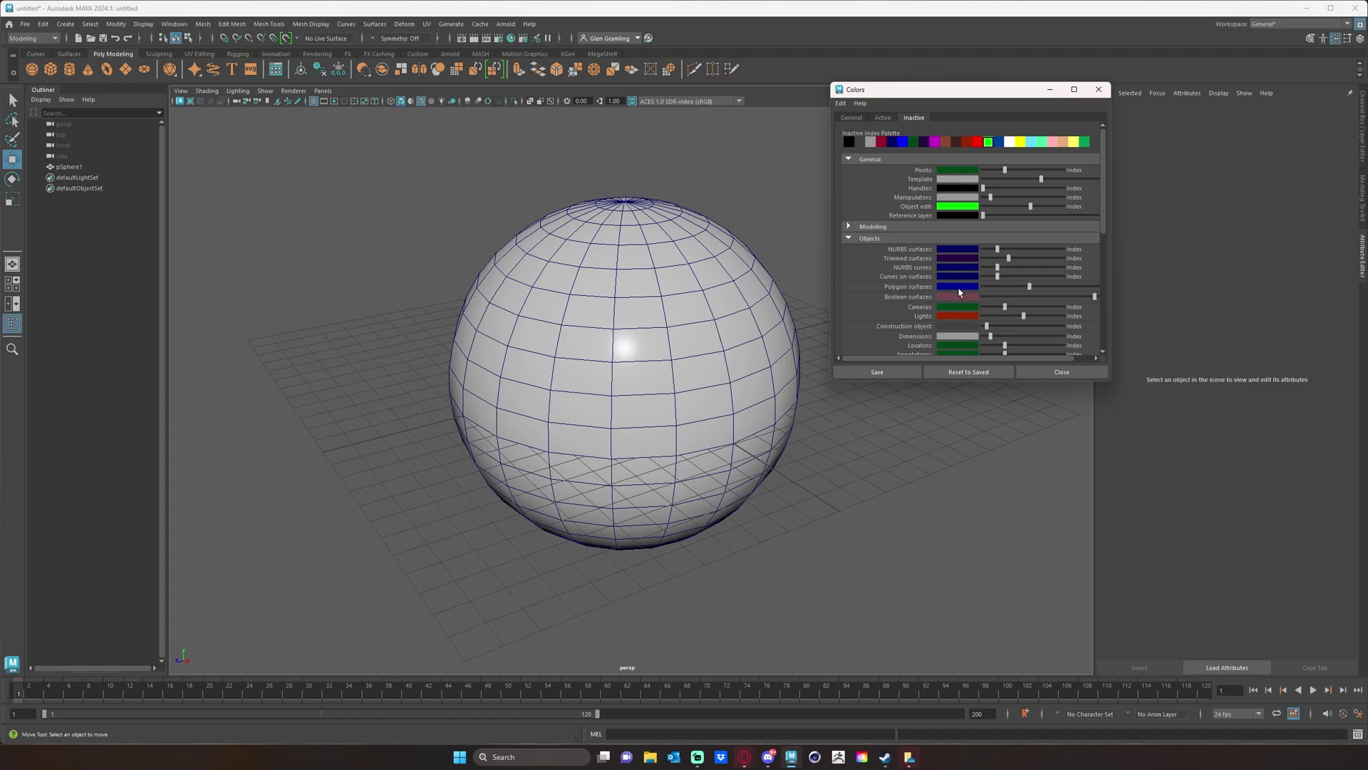
middle_drag(956, 289, 717, 327)
drag(1028, 289, 963, 291)
middle_drag(957, 292, 809, 299)
Orbit and zoom around the sphere to check the black wireframe, then select it.
alt+drag(716, 292, 721, 299)
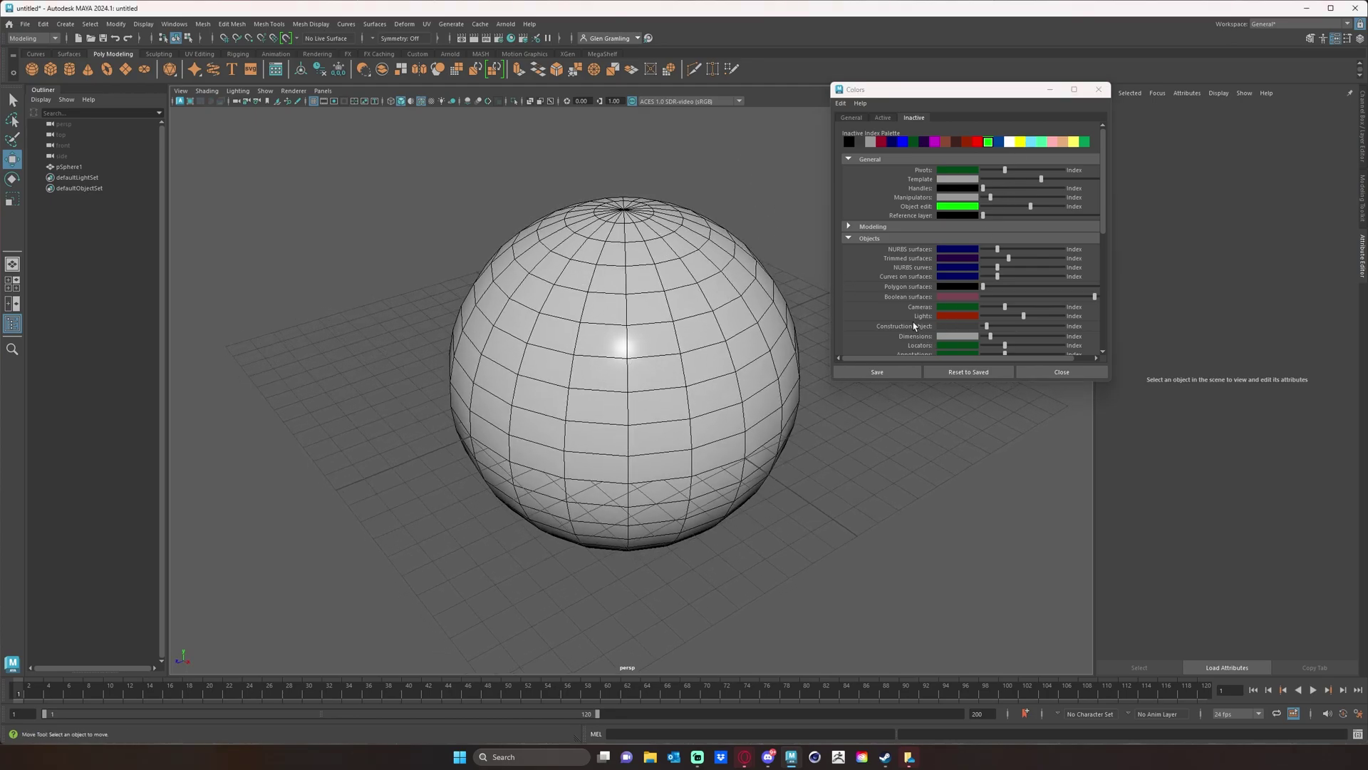
mouse_move(1101, 233)
mouse_down()
mouse_move(1103, 351)
mouse_move(1101, 233)
mouse_up()
mouse_move(609, 412)
alt+mouse_down()
mouse_move(605, 388)
mouse_move(609, 399)
alt+mouse_up()
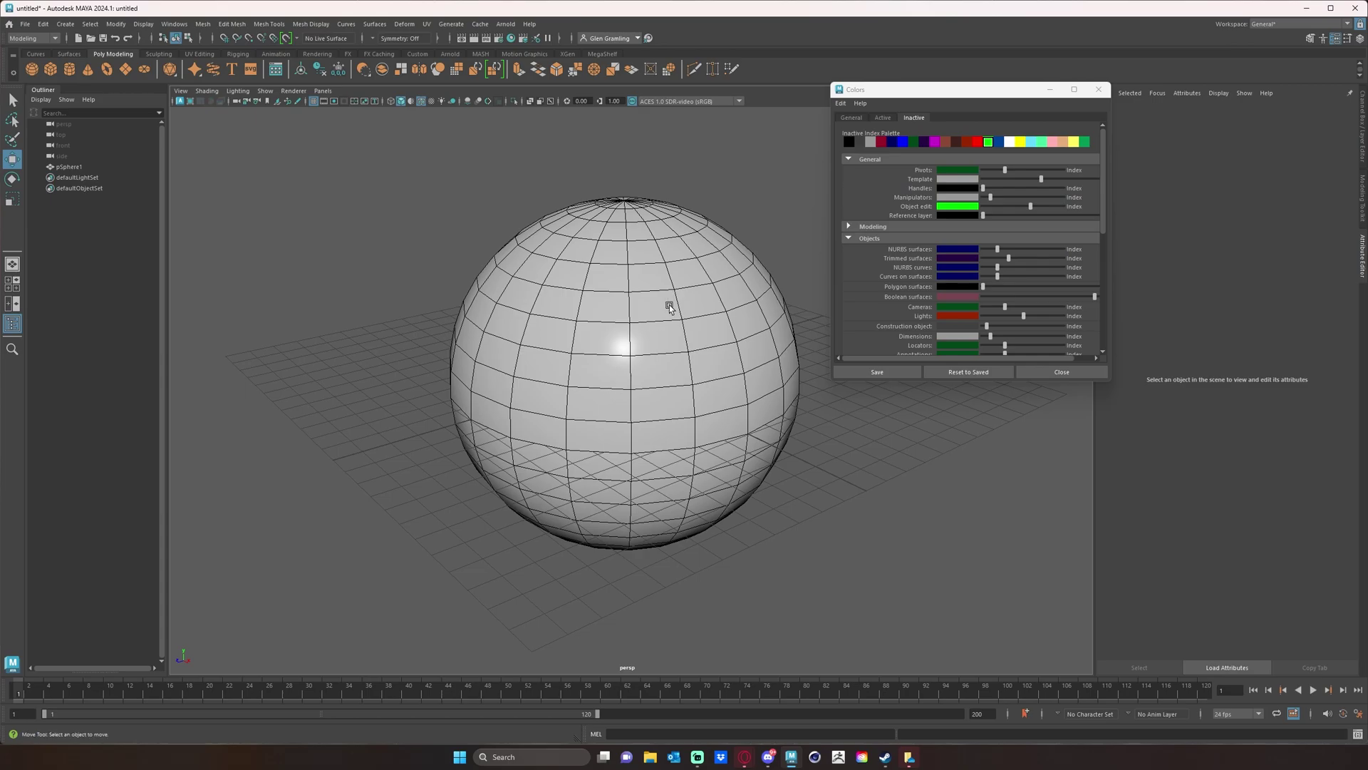
scroll(598, 321, up, 3)
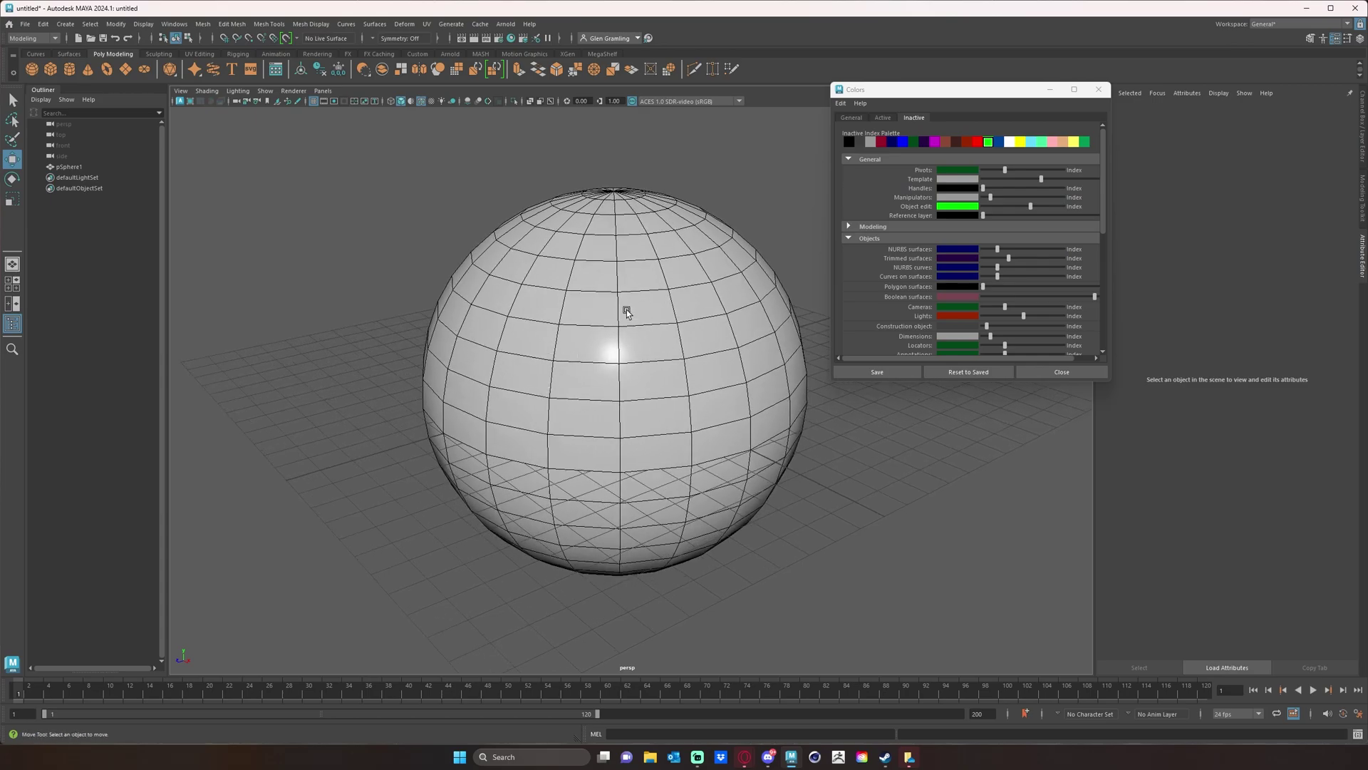
mouse_move(690, 327)
alt+mouse_down()
mouse_move(678, 318)
mouse_move(683, 335)
alt+mouse_up()
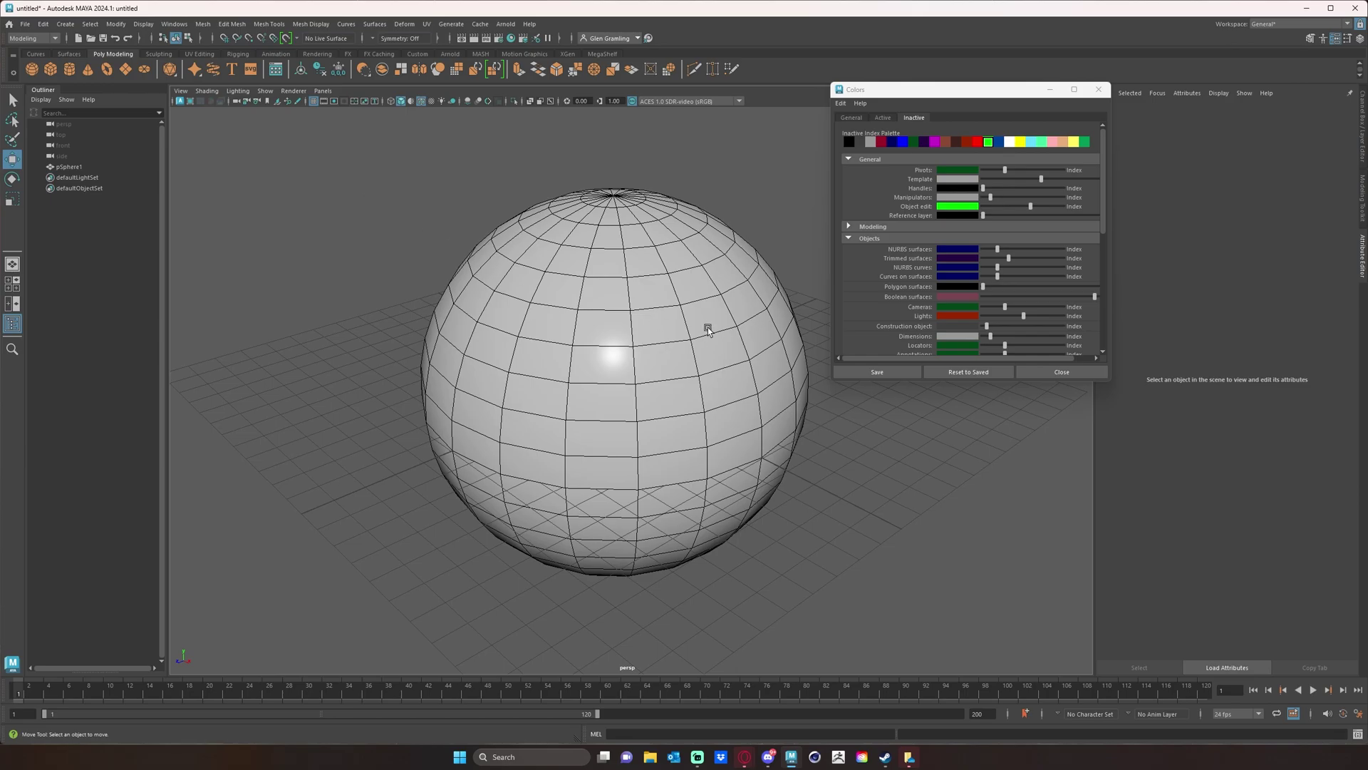
click(616, 276)
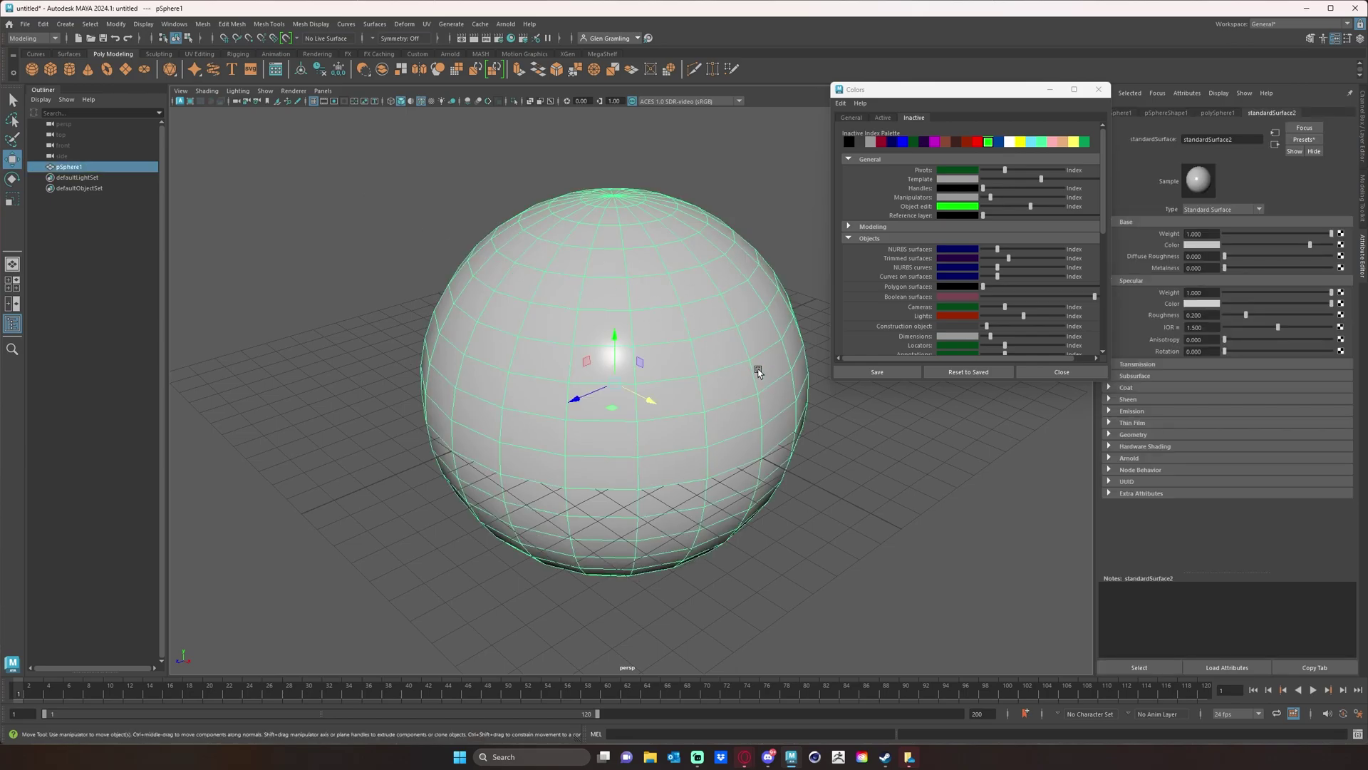
Make the sphere live and browse the Active General, Objects and Components colour sections.
click(287, 38)
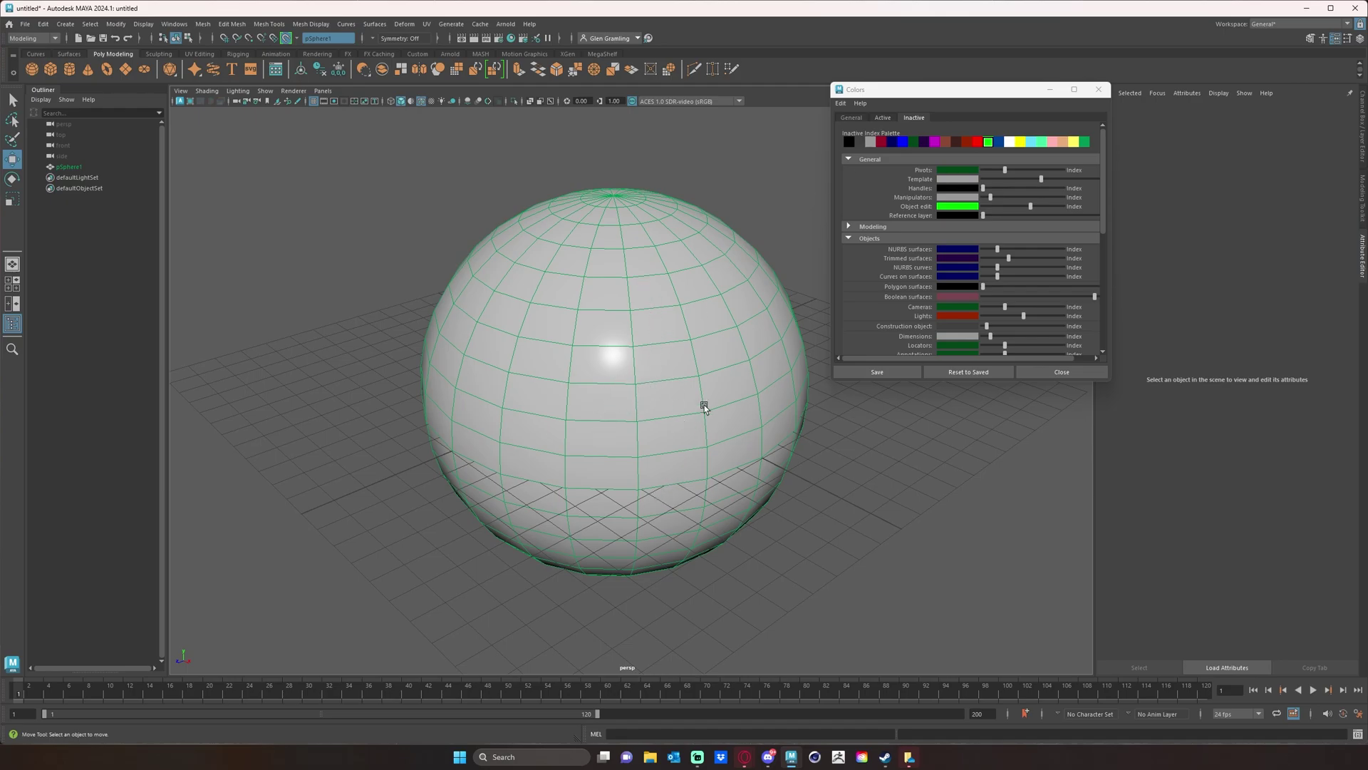
click(882, 118)
click(871, 159)
click(871, 159)
click(868, 170)
click(868, 171)
click(863, 183)
Set the Inactive Modeling Live wireframe colour slider to grey.
click(913, 118)
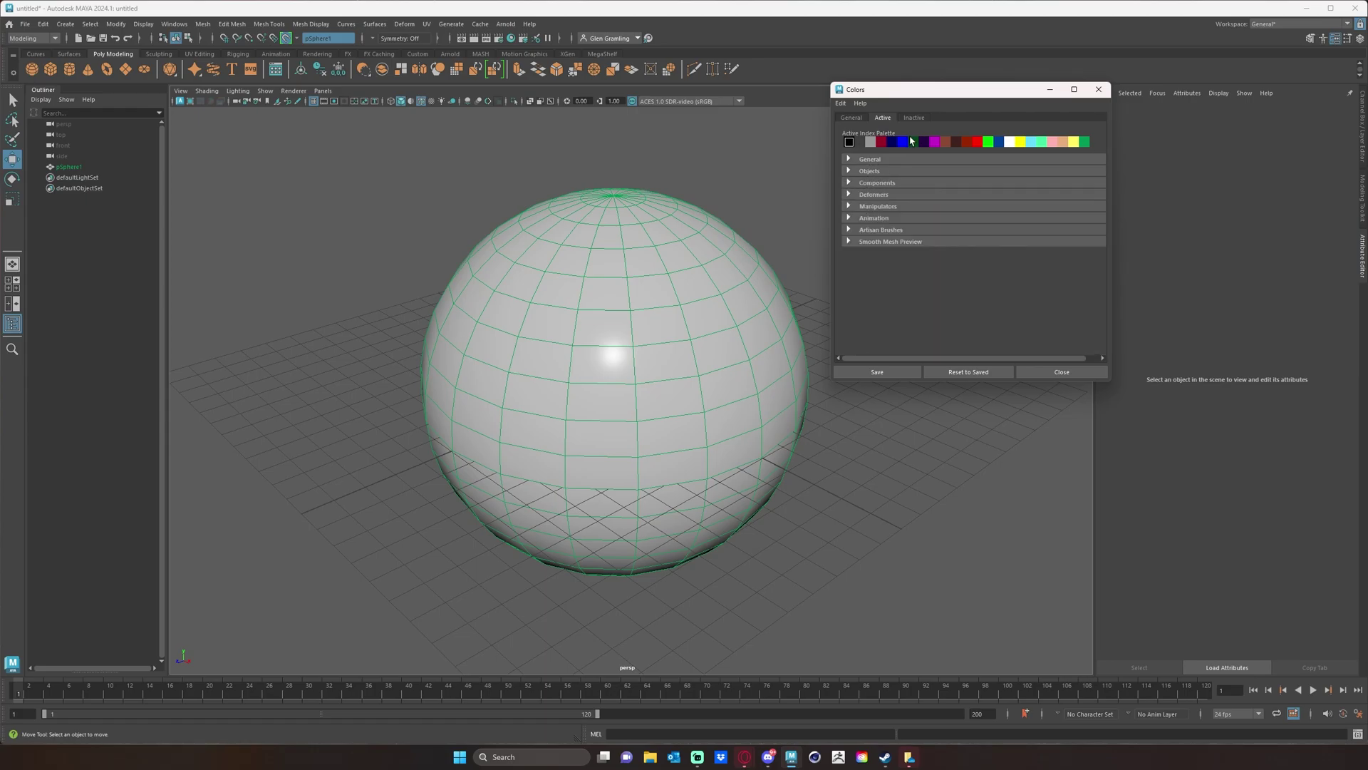
click(866, 227)
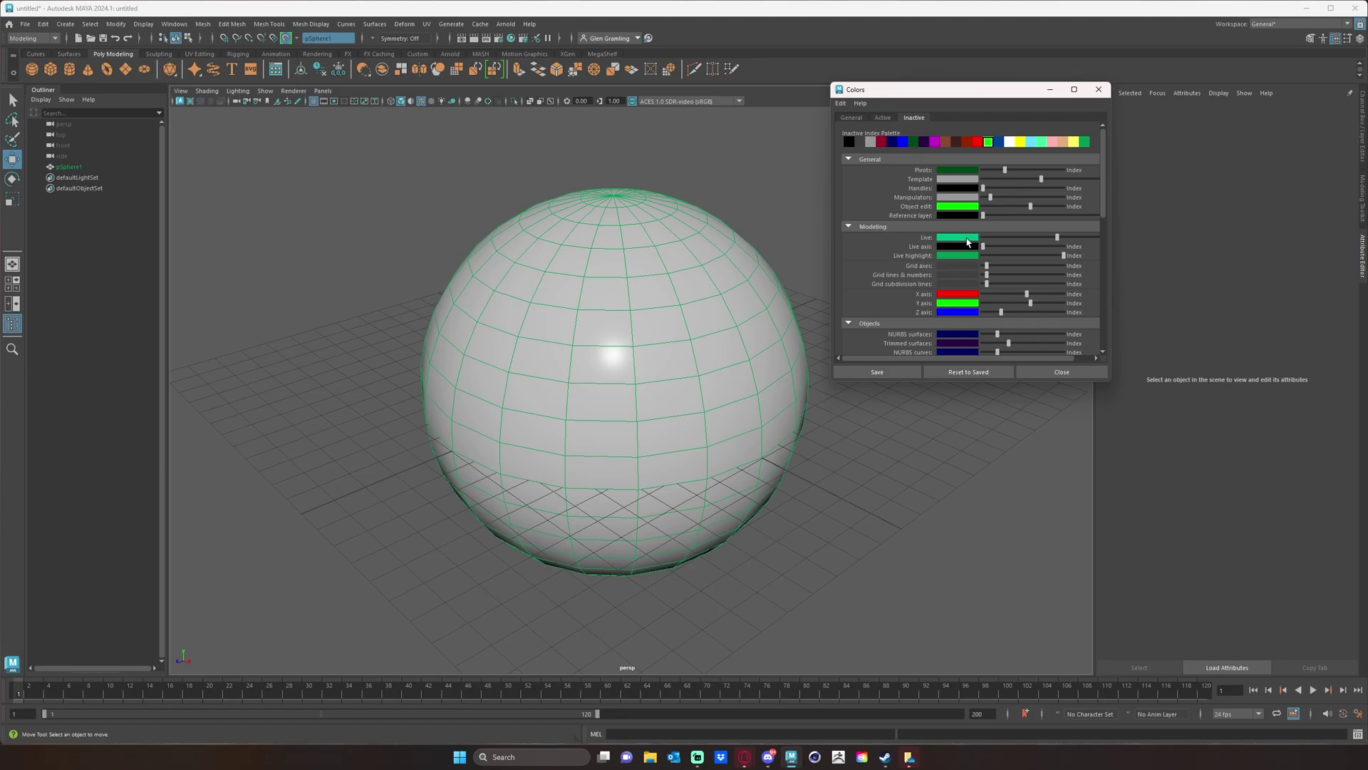
drag(1054, 241, 1102, 246)
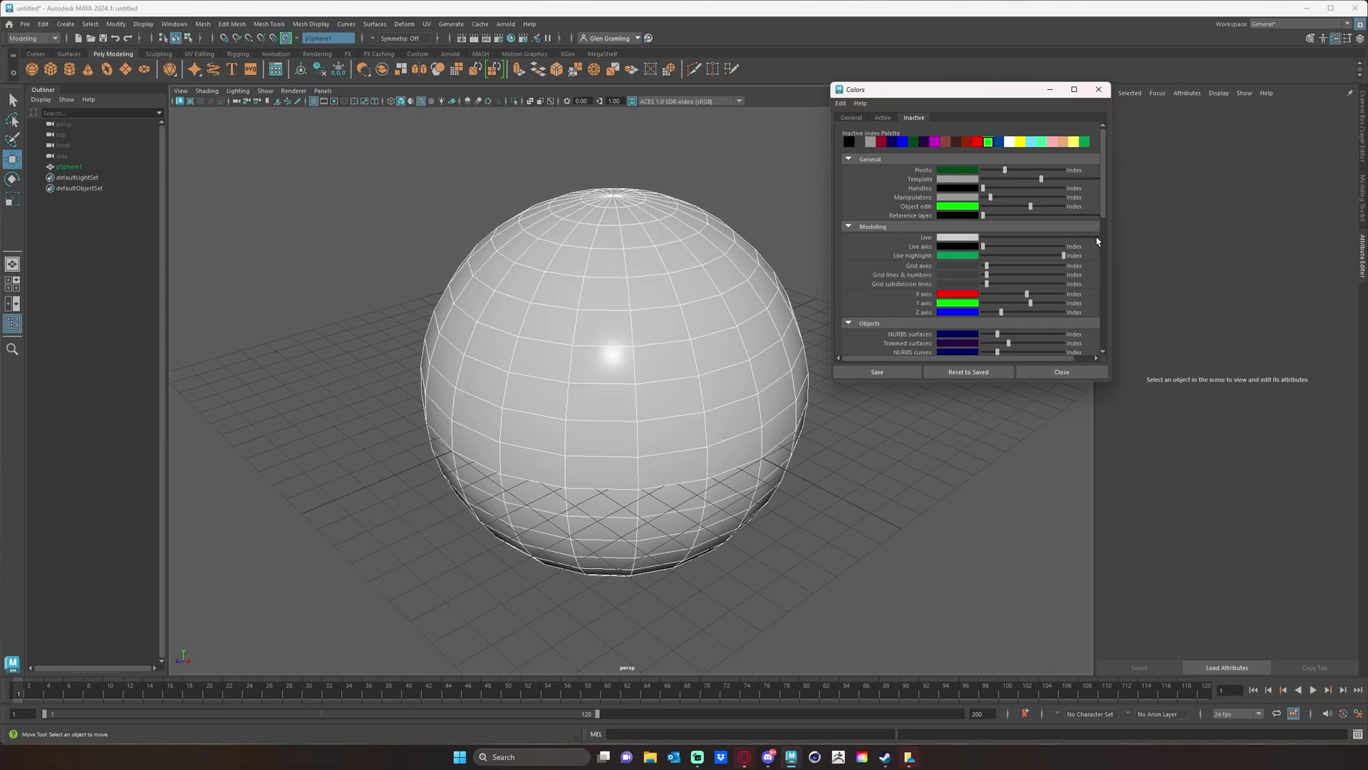
drag(1112, 312, 1174, 312)
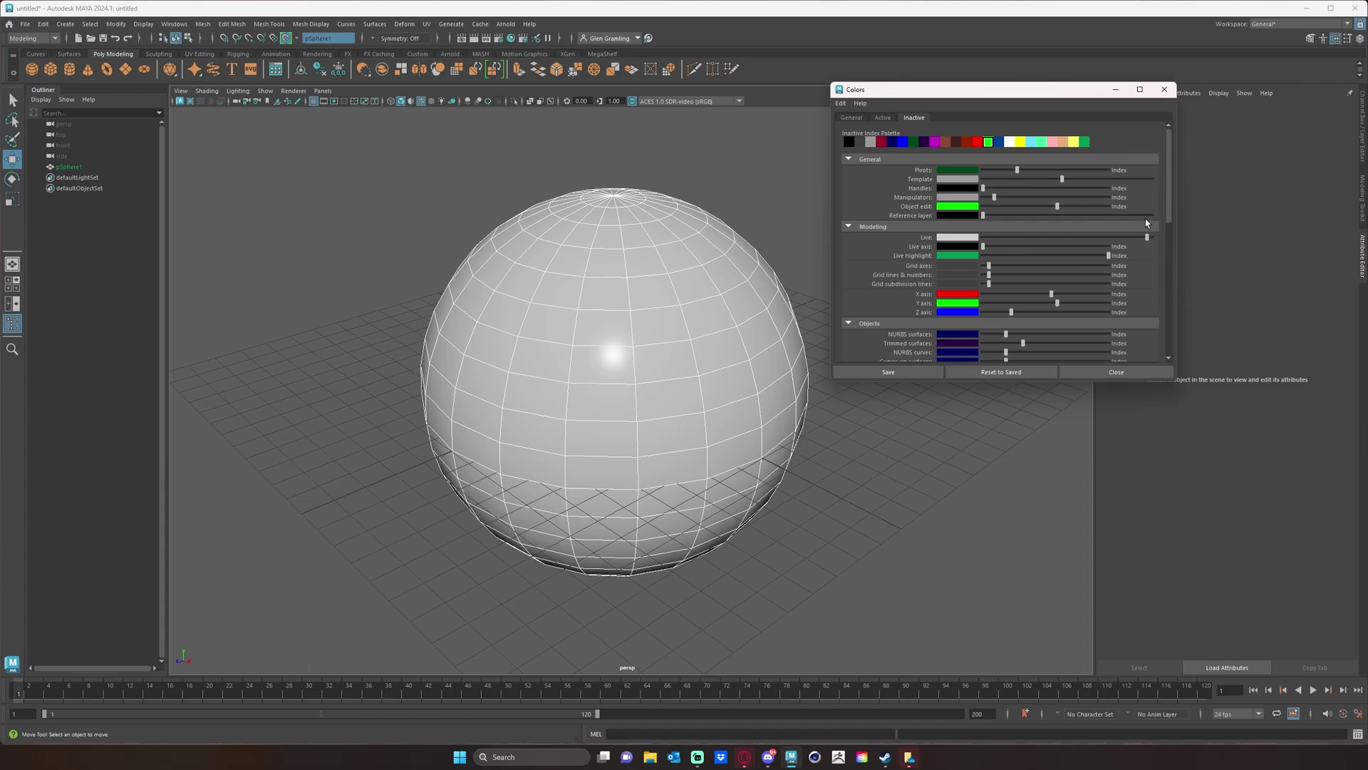
drag(1150, 237, 1073, 242)
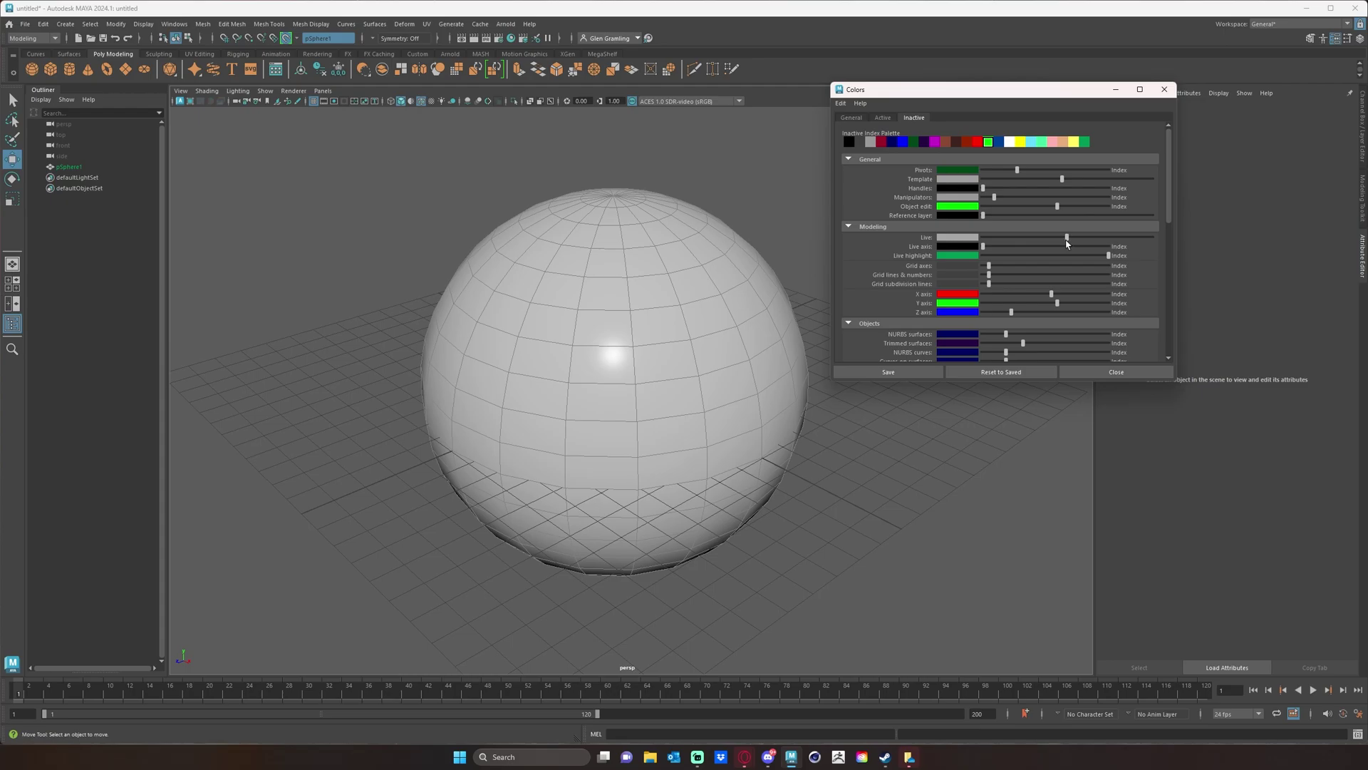
mouse_move(997, 95)
mouse_down()
mouse_move(964, 87)
mouse_move(996, 94)
mouse_up()
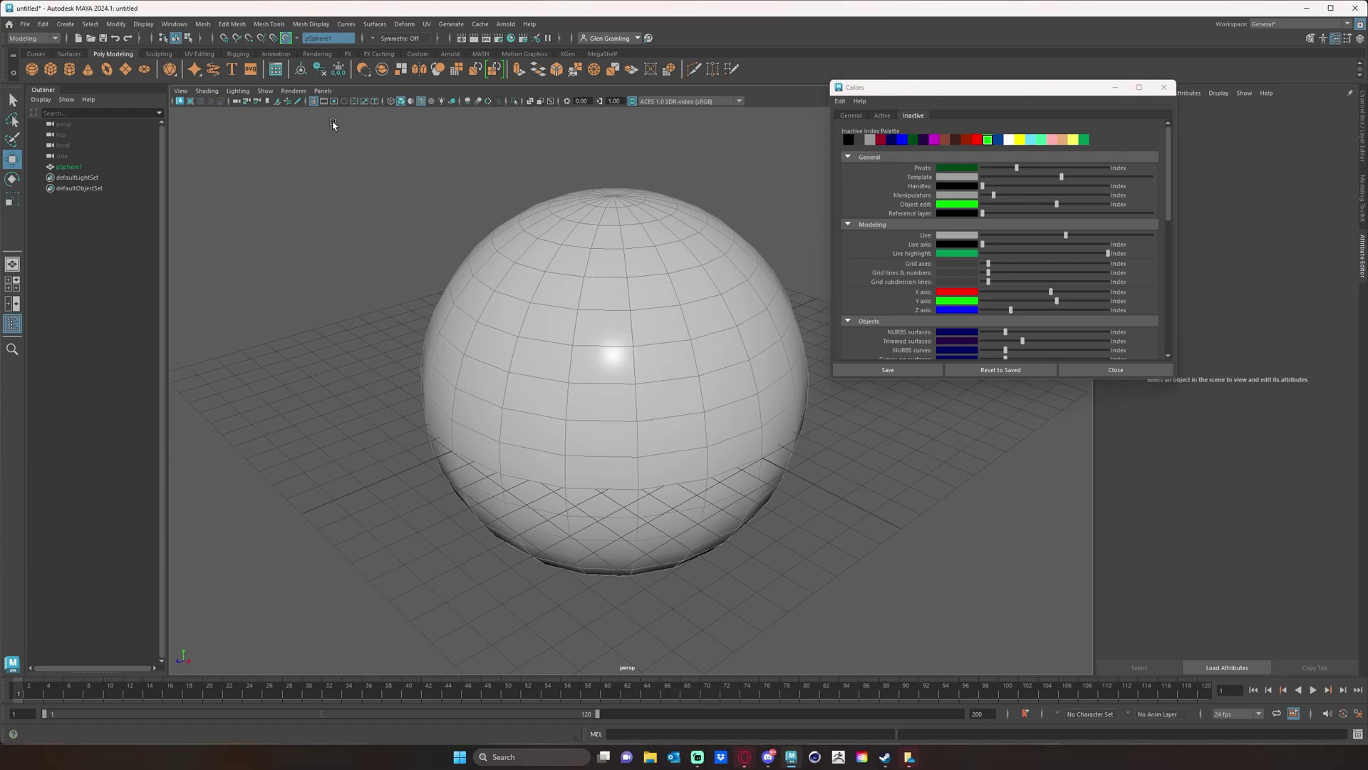
Turn off Make Live, put the sphere in face selection mode and select a face.
click(285, 37)
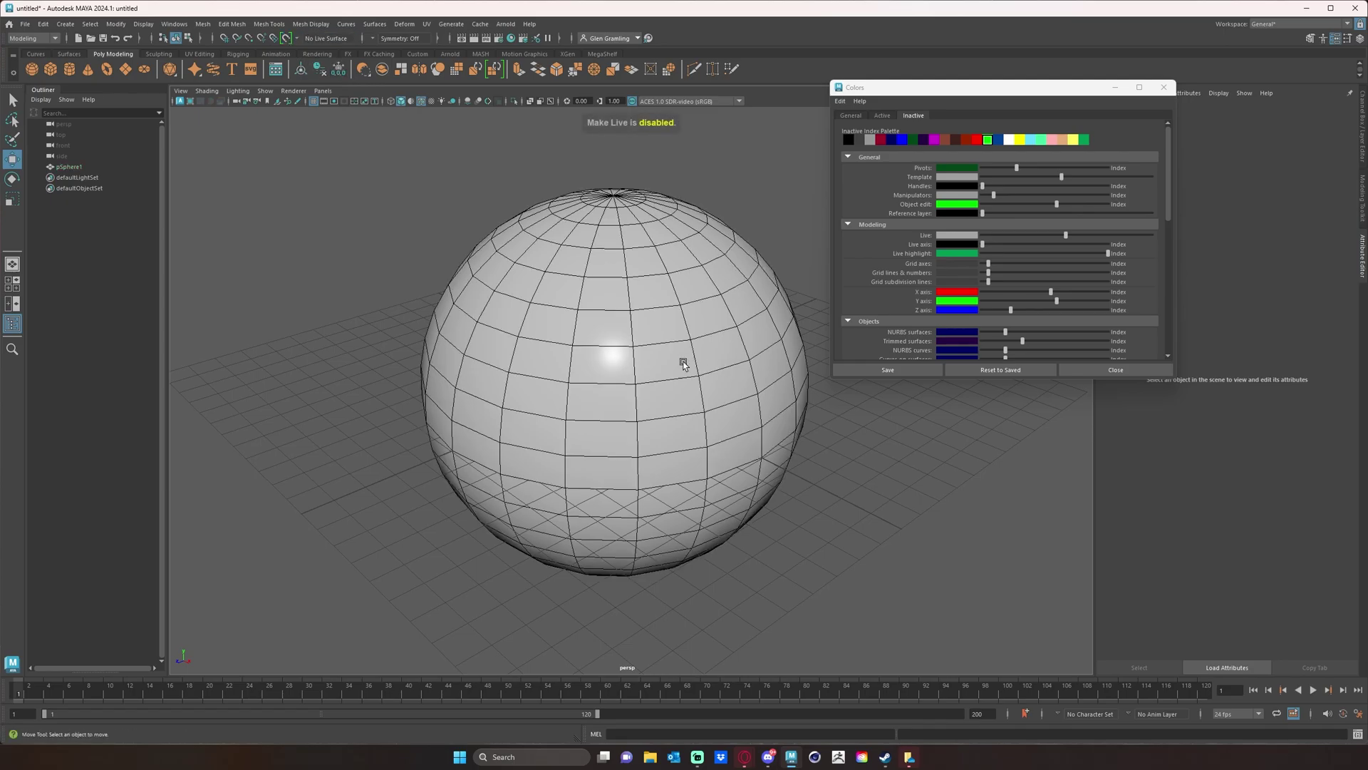
click(690, 365)
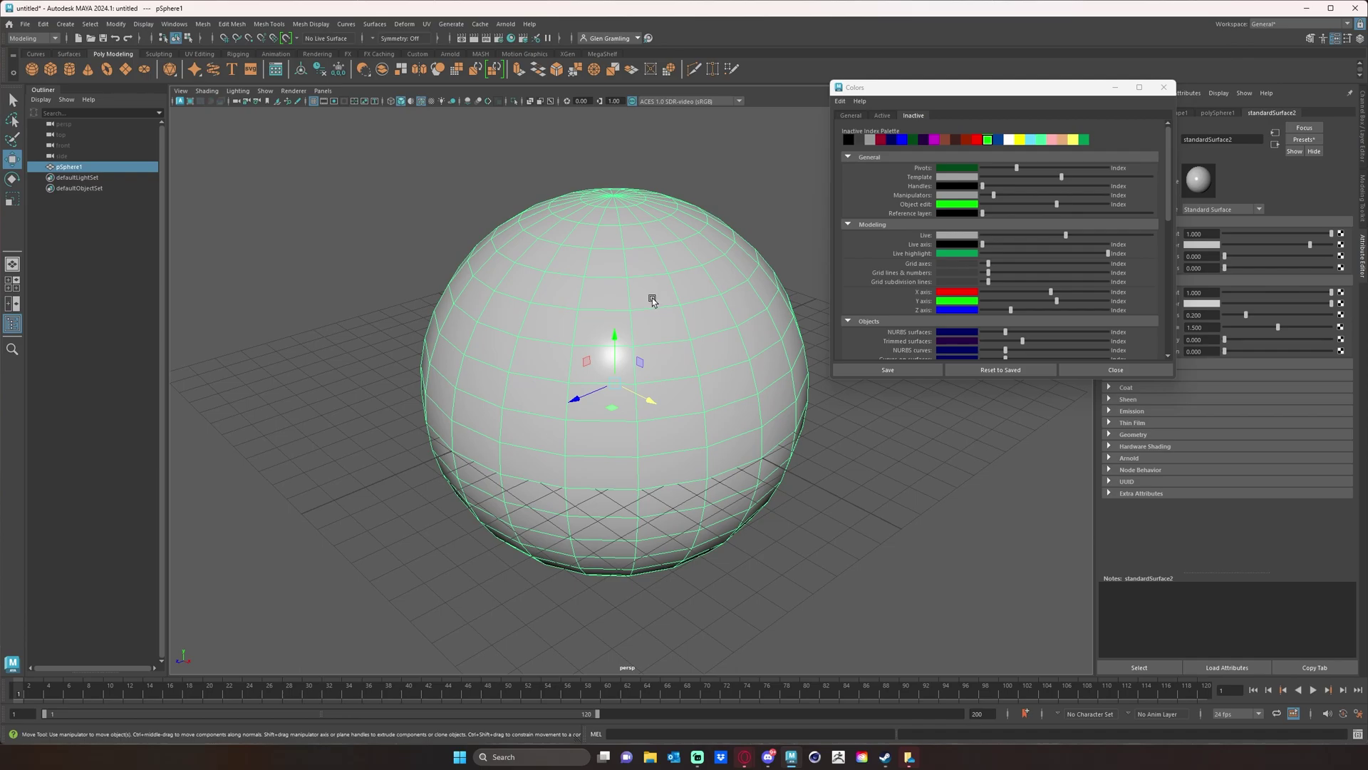
right_click(652, 299)
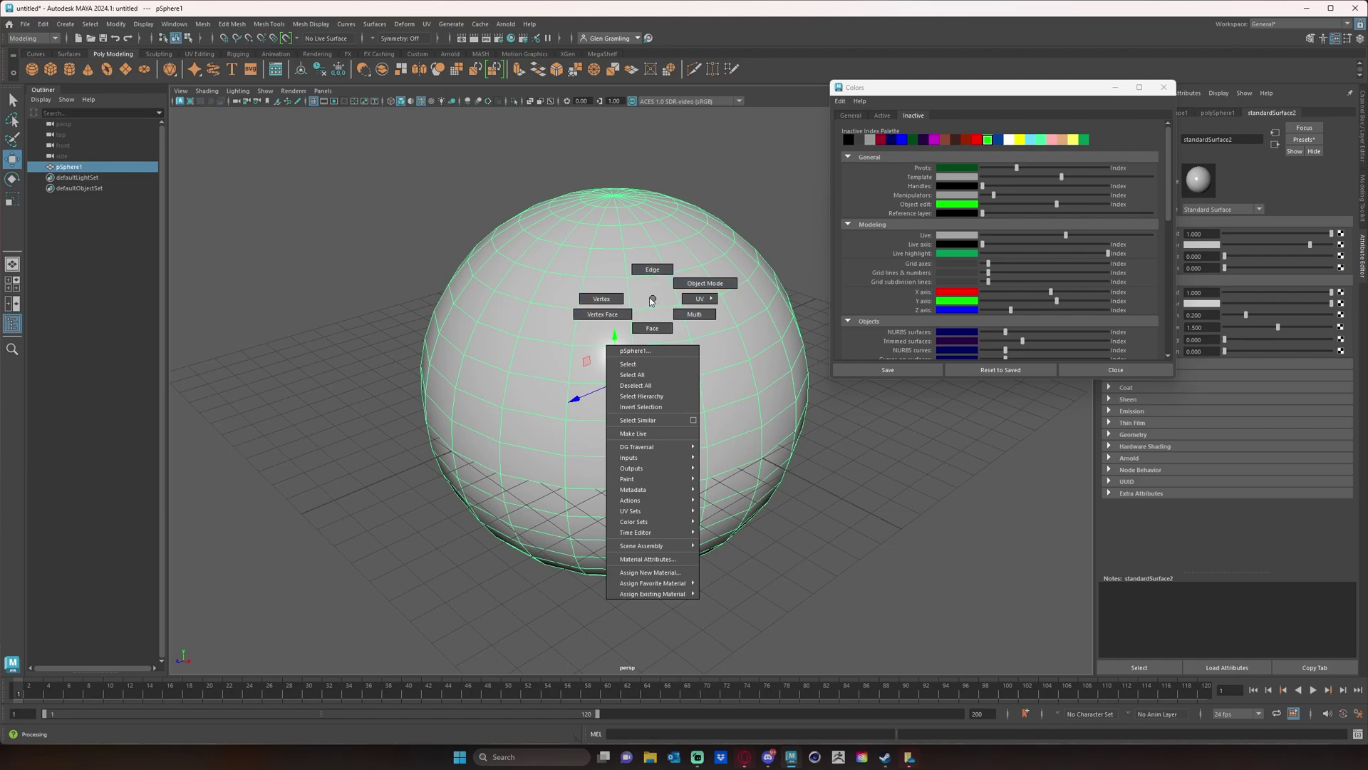
click(636, 385)
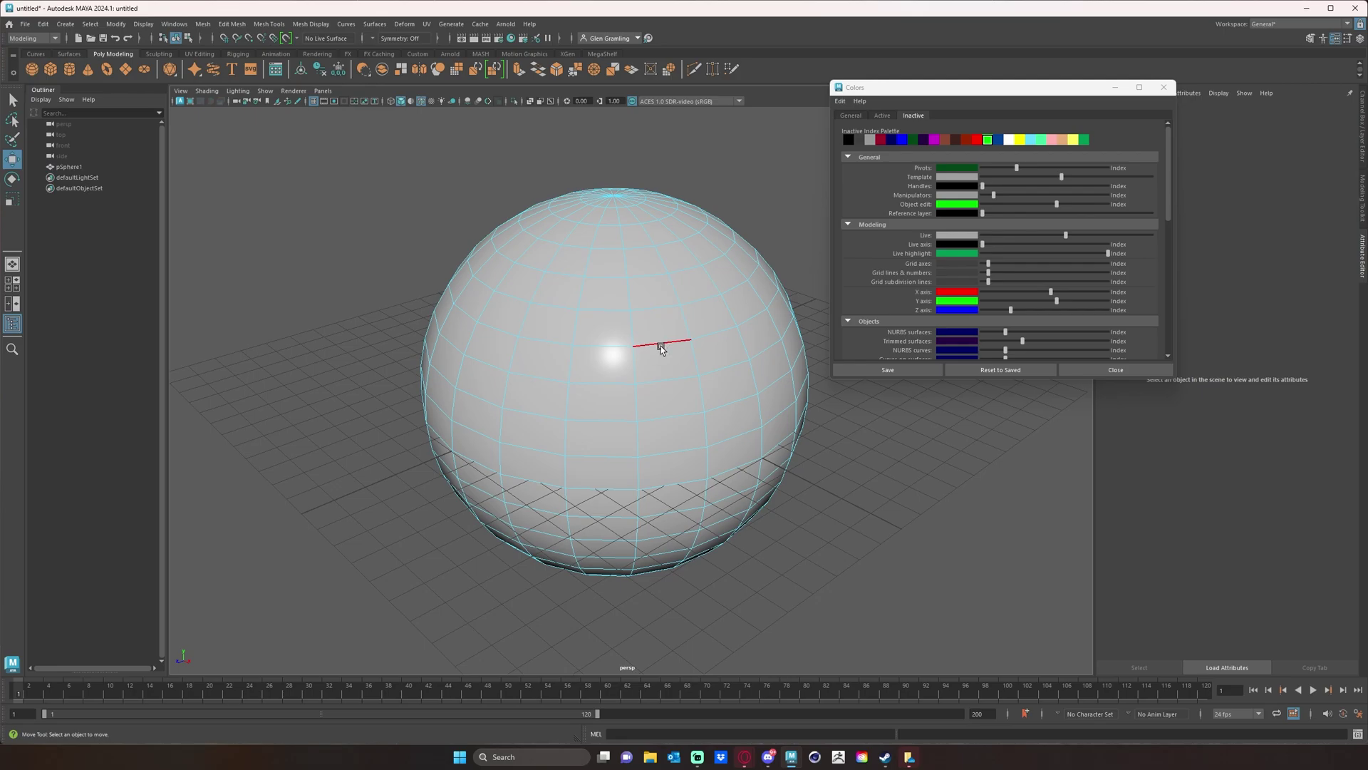
click(661, 347)
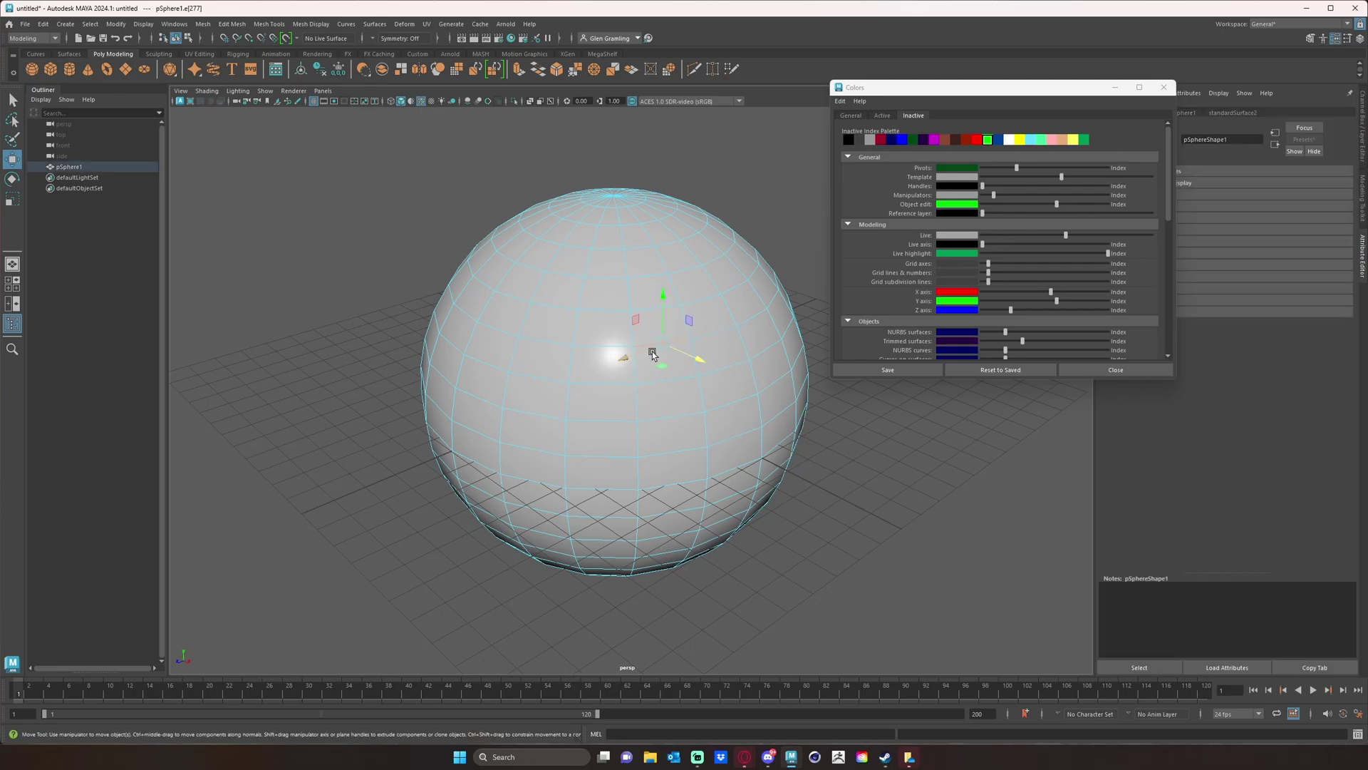
right_drag(724, 346, 720, 376)
click(720, 353)
In the Active Components colours, set Polygon edges and Polygon faces to dark red.
click(883, 117)
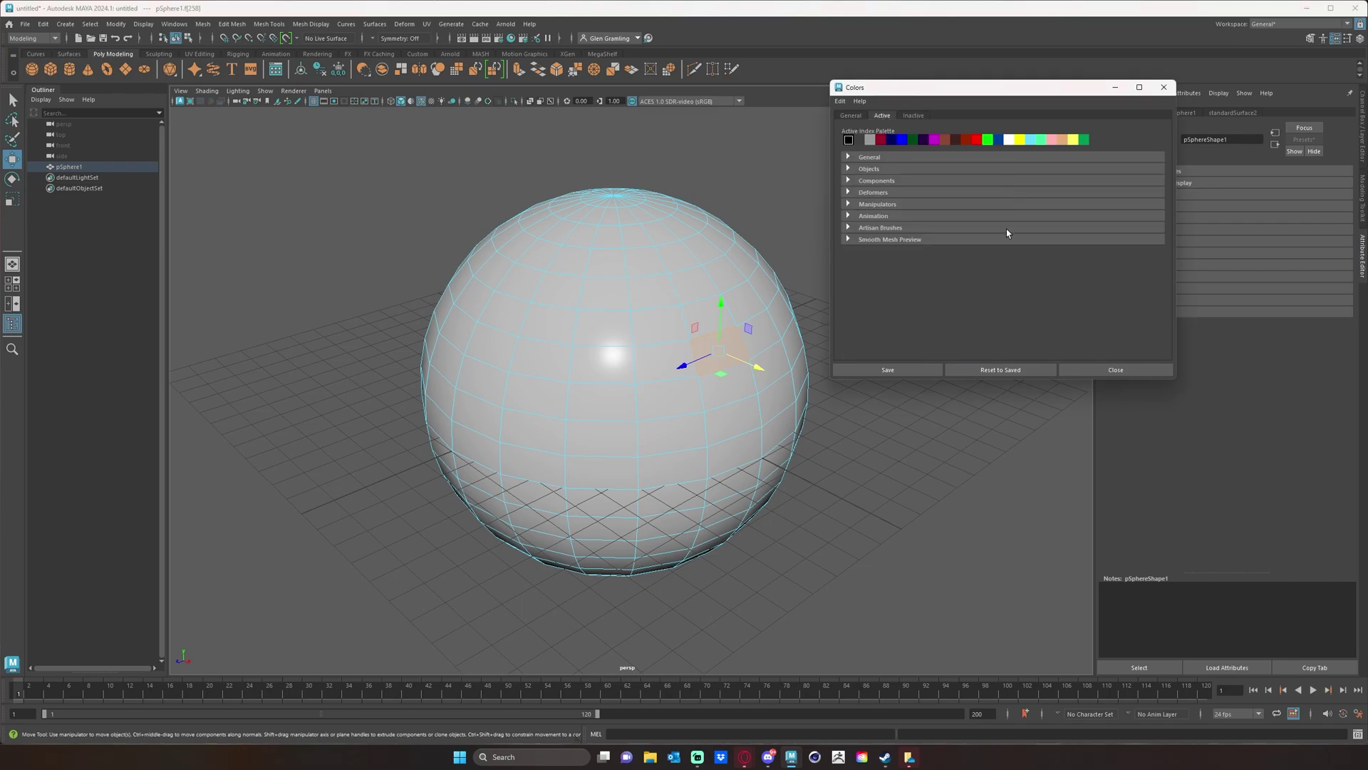
click(869, 170)
click(879, 157)
click(879, 157)
click(875, 169)
click(877, 181)
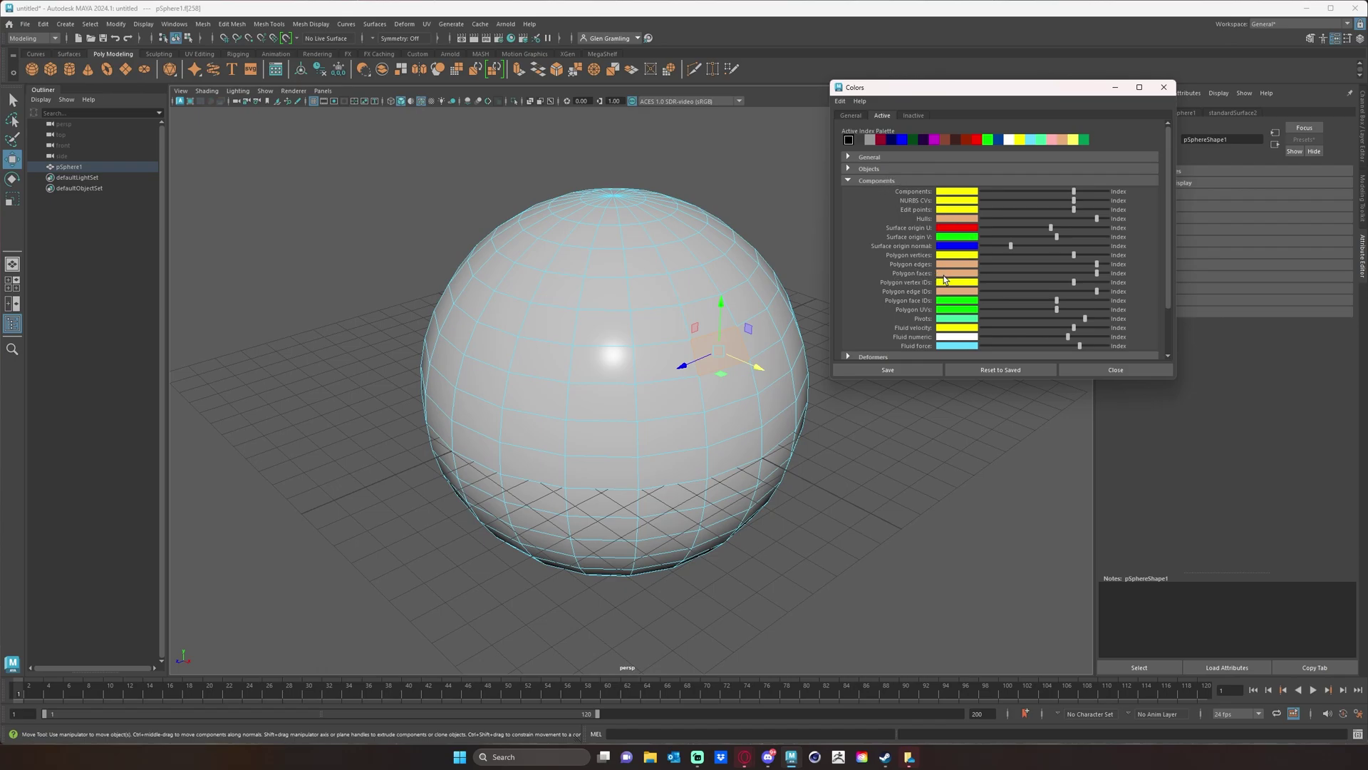
drag(1097, 265, 1001, 264)
drag(1095, 273, 999, 273)
Select various faces around the sphere to preview the dark red highlight.
click(665, 363)
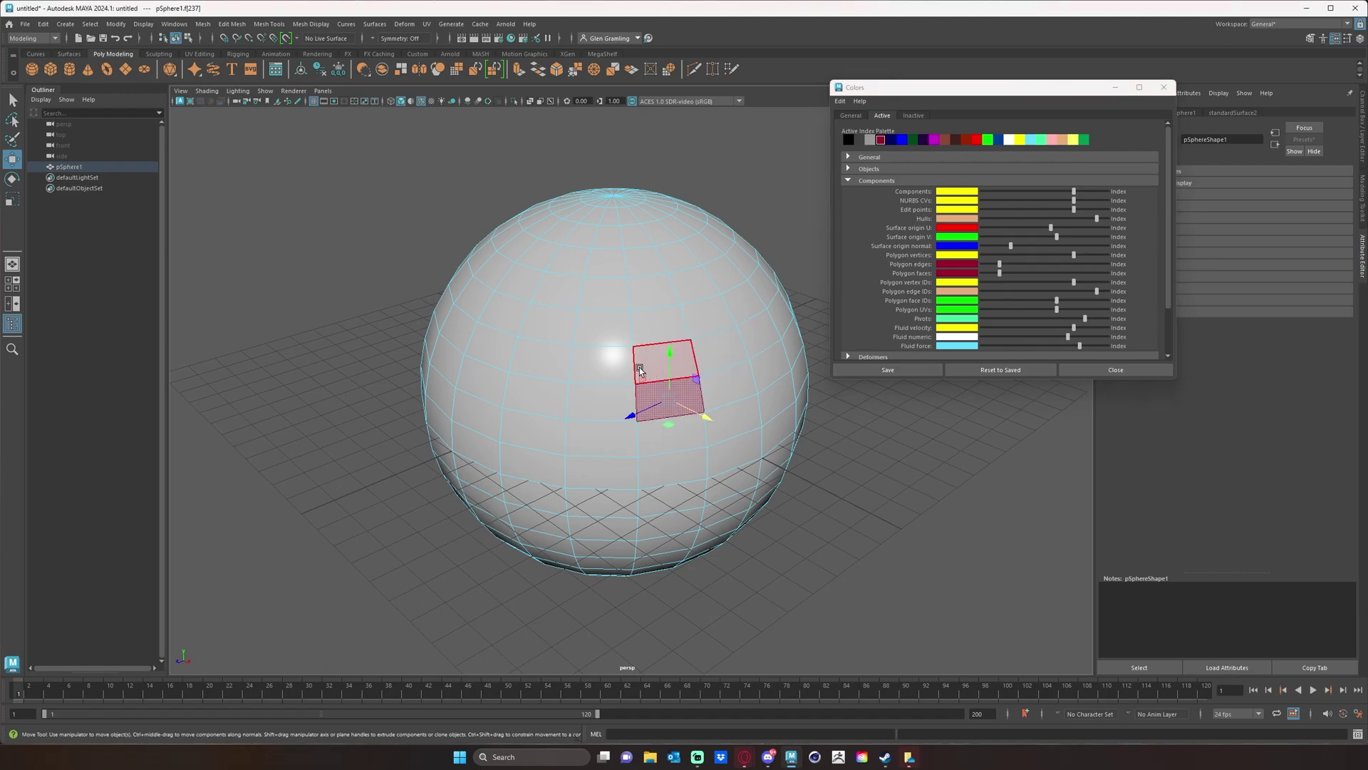
click(601, 326)
click(538, 392)
click(601, 434)
click(670, 435)
click(777, 397)
click(780, 446)
click(650, 500)
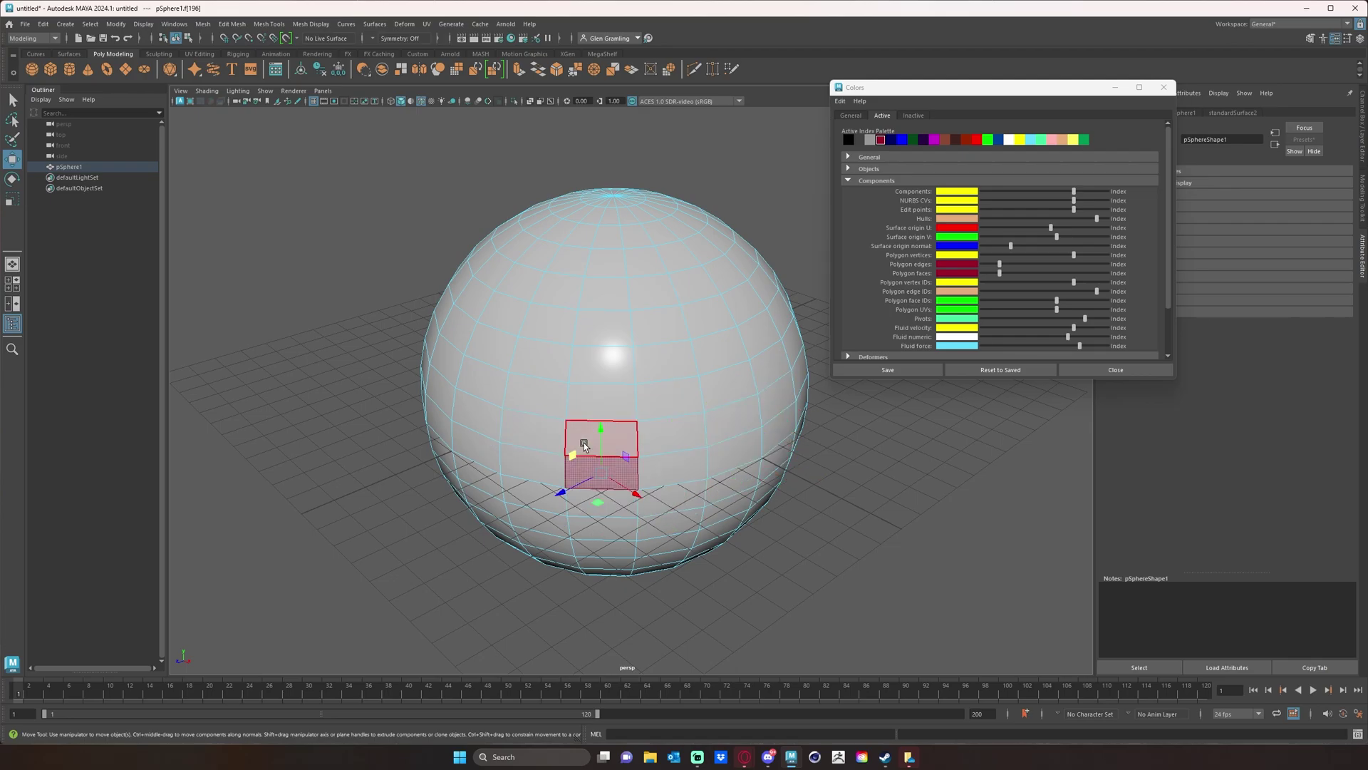
click(542, 388)
click(540, 361)
click(602, 363)
click(617, 319)
click(659, 325)
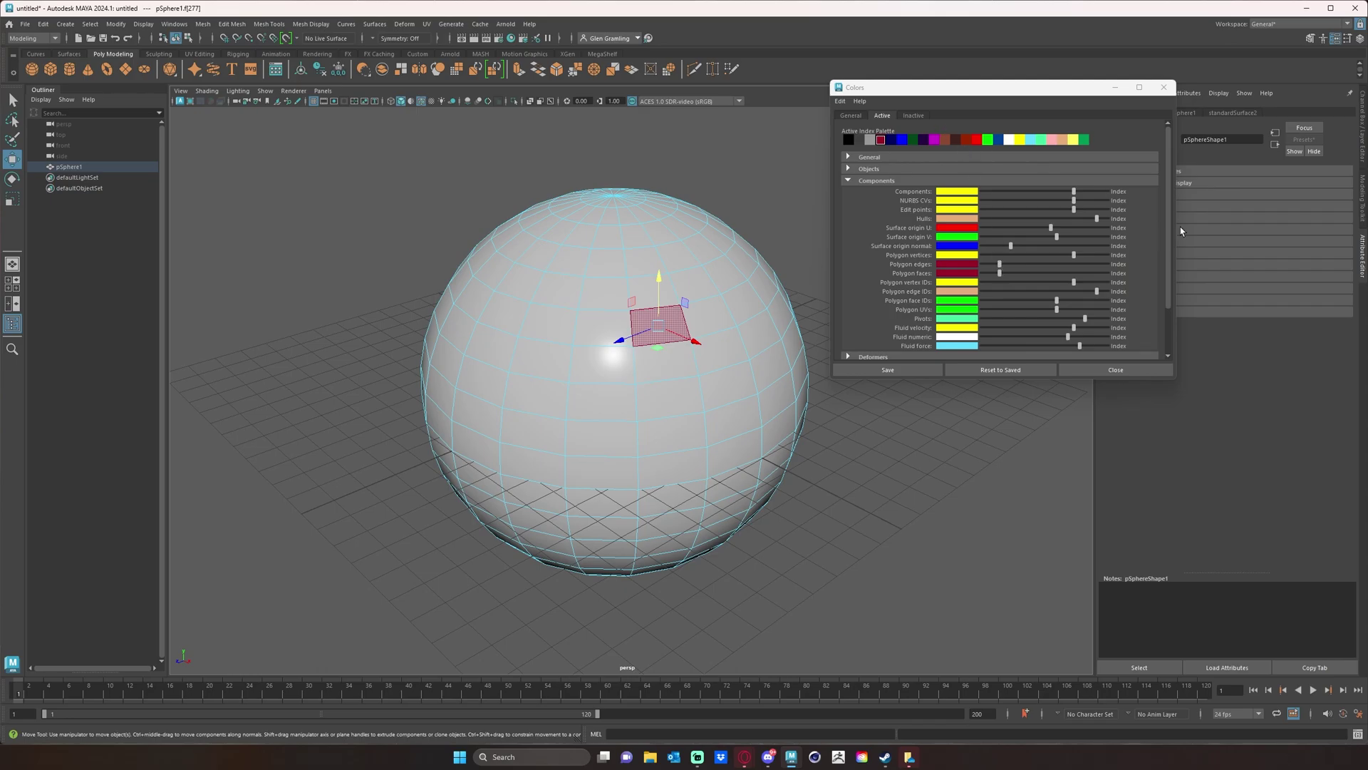
Reposition the Colors window and look through its Help menu, including the reset-to-defaults option.
mouse_move(1169, 216)
mouse_down()
mouse_move(1175, 261)
mouse_move(1164, 198)
mouse_up()
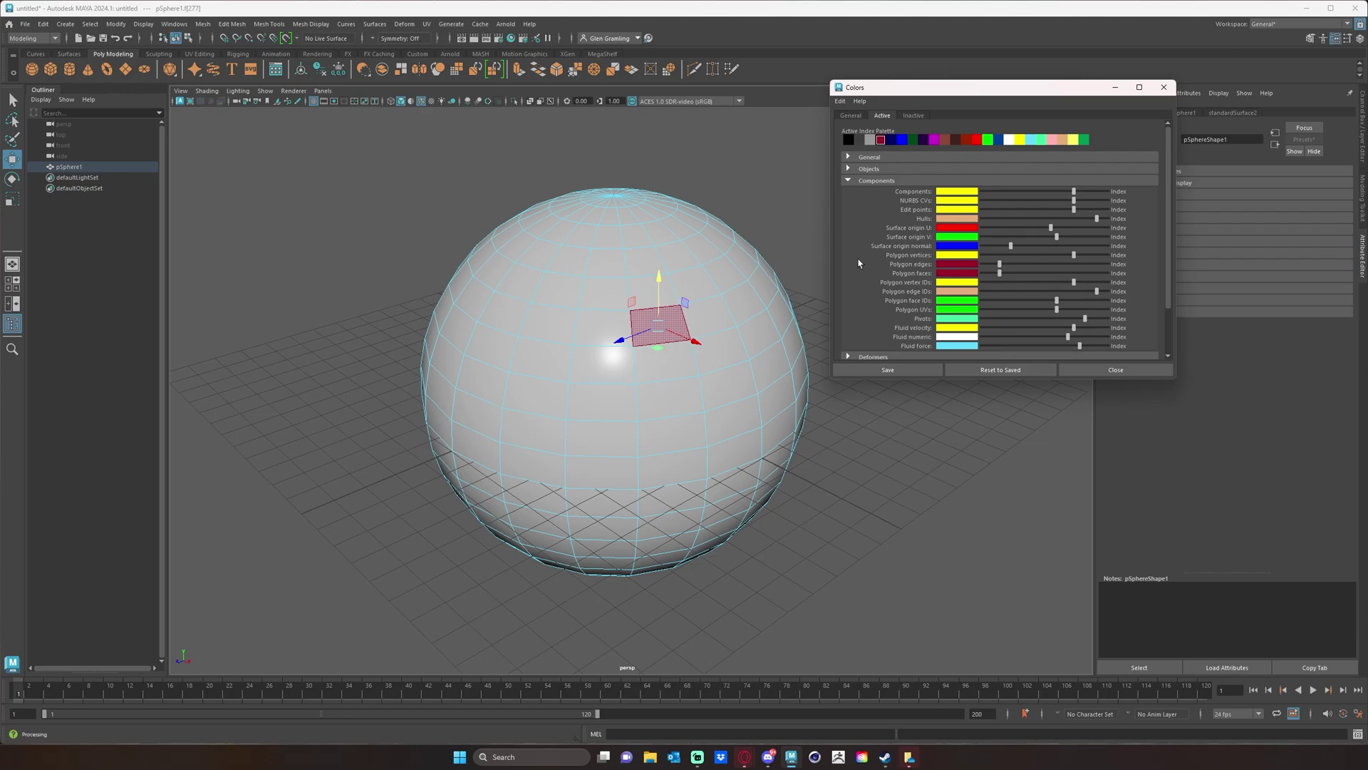
drag(881, 91, 881, 103)
click(860, 112)
click(840, 113)
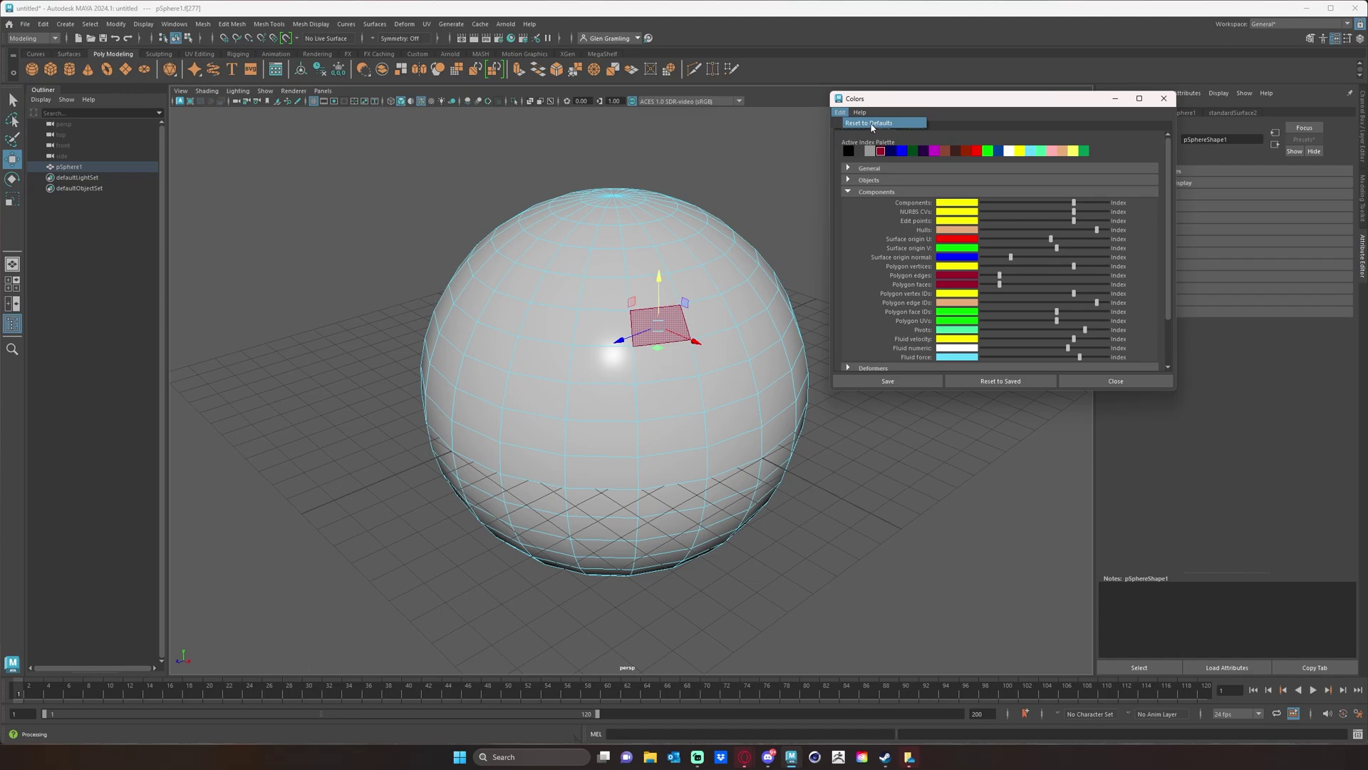
mouse_move(860, 113)
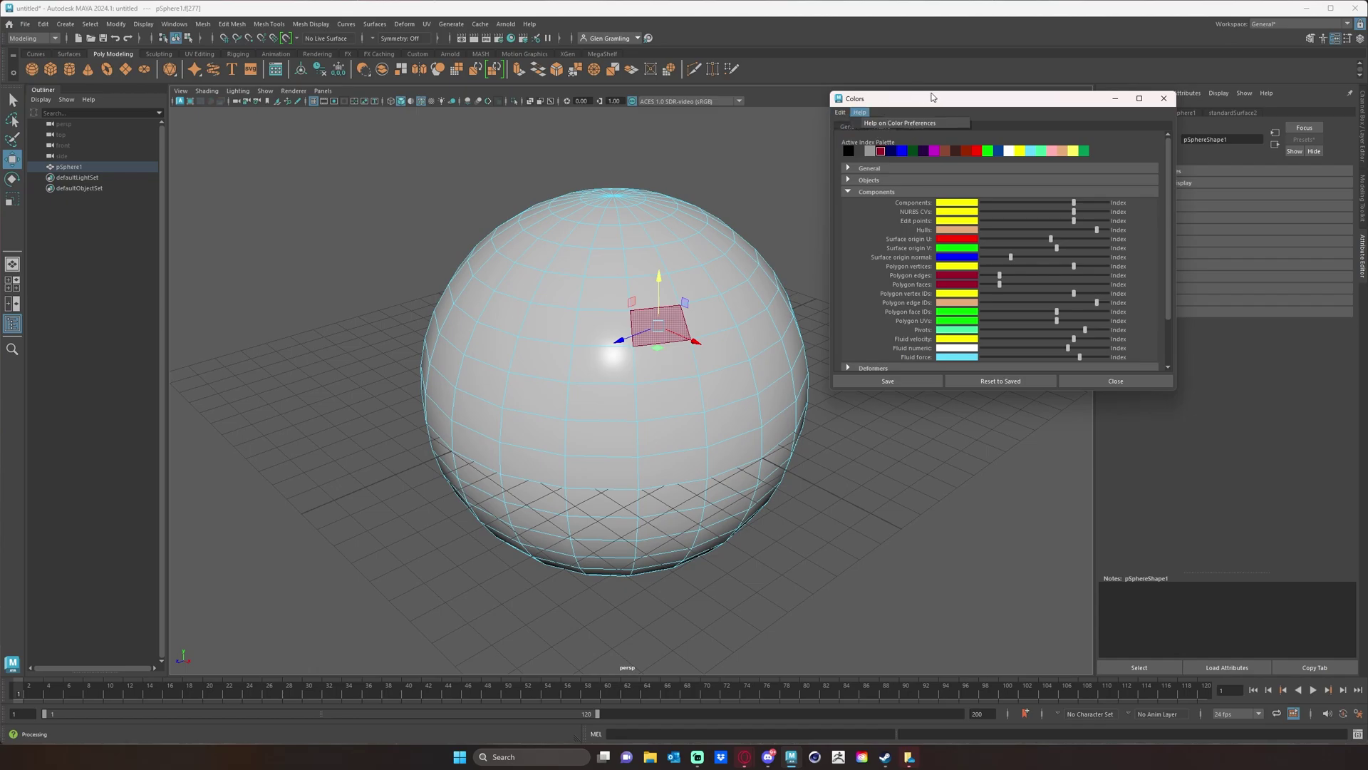
click(930, 102)
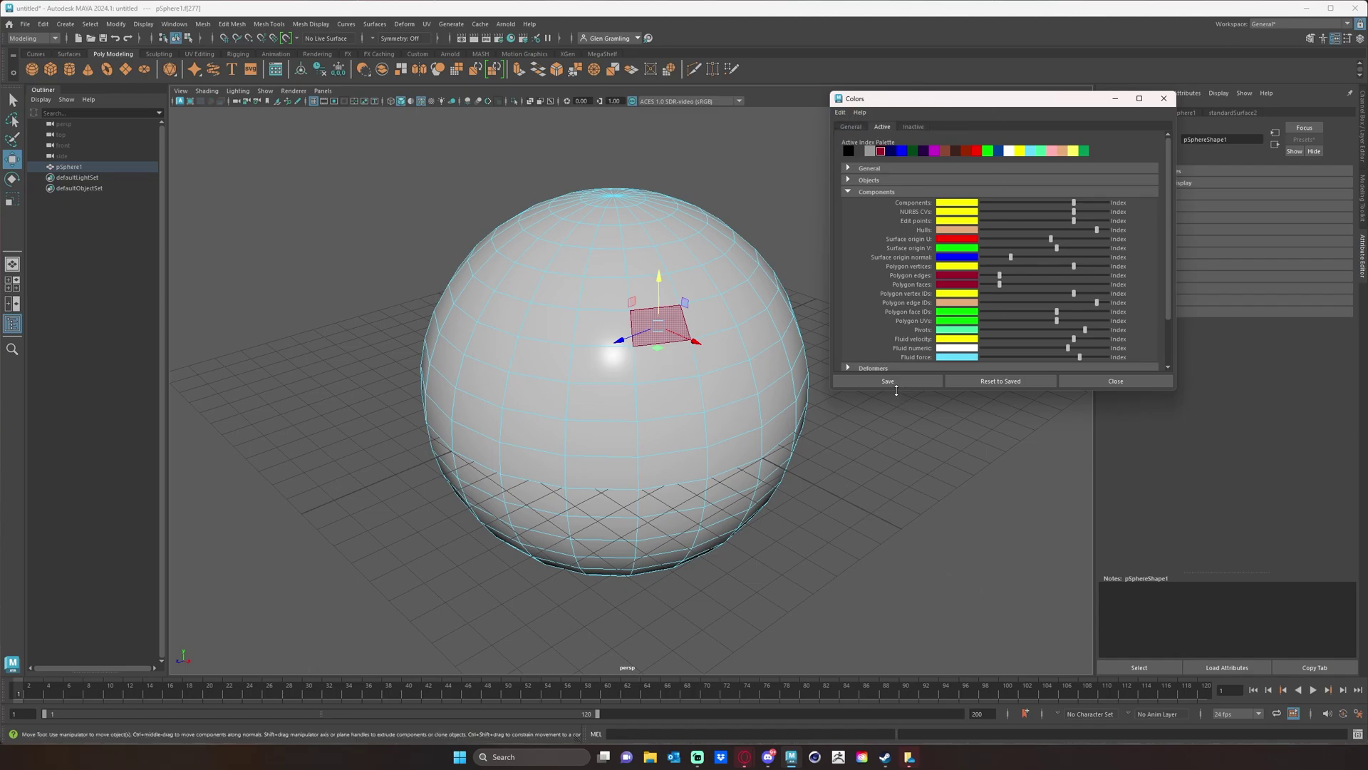
Save the new colour settings, close the Colors window and clear the face selection.
click(892, 381)
alt+drag(784, 521, 669, 306)
click(895, 409)
alt+drag(895, 409, 525, 208)
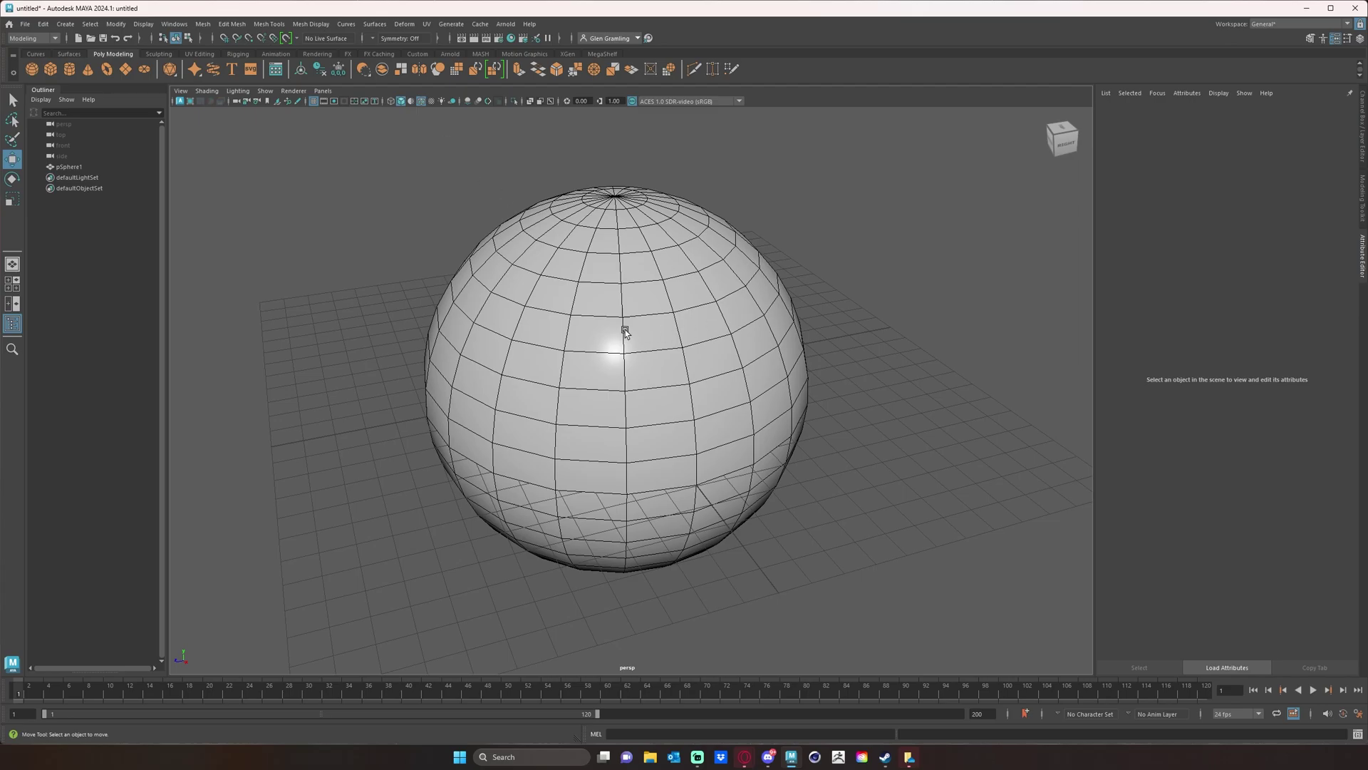
alt+drag(631, 267, 657, 306)
Switch the sphere to Object Mode, select it, and toggle Make Live on and off.
right_click(657, 307)
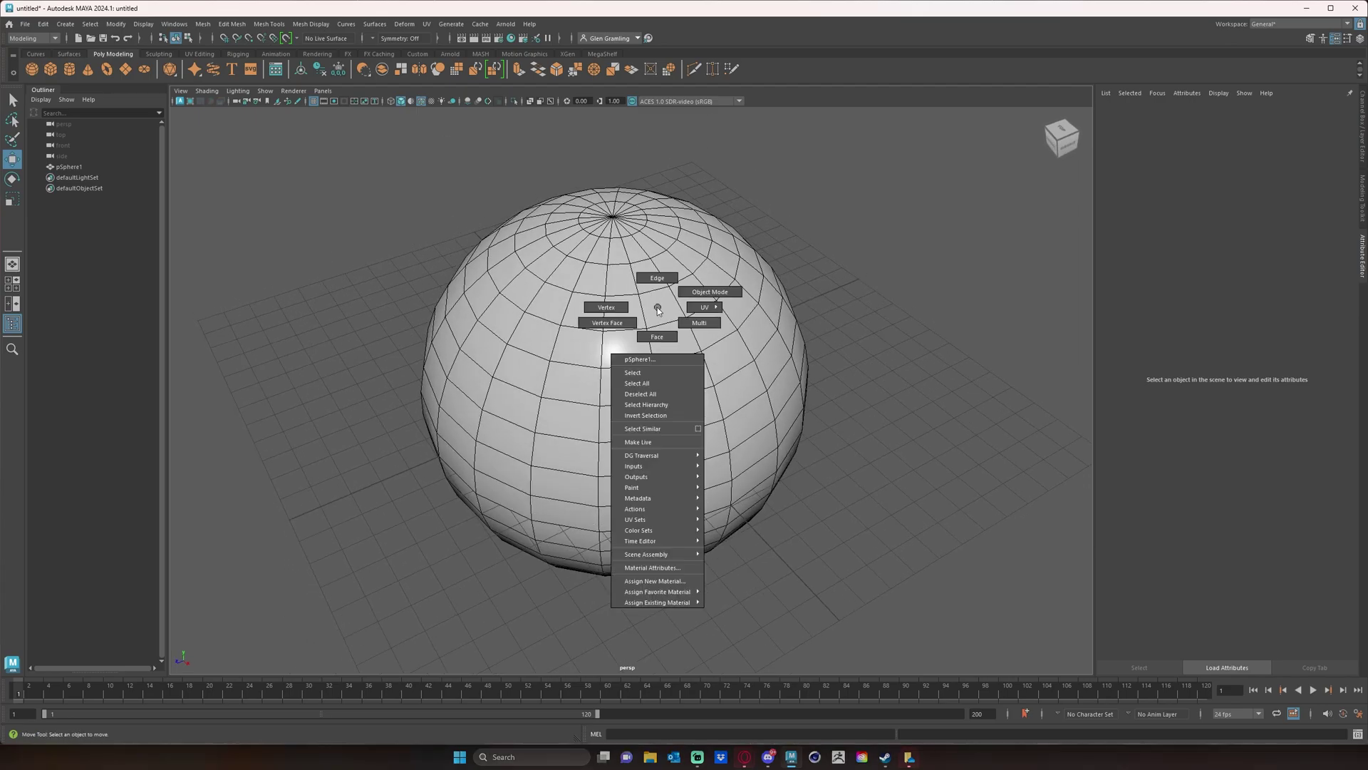
click(680, 292)
click(632, 302)
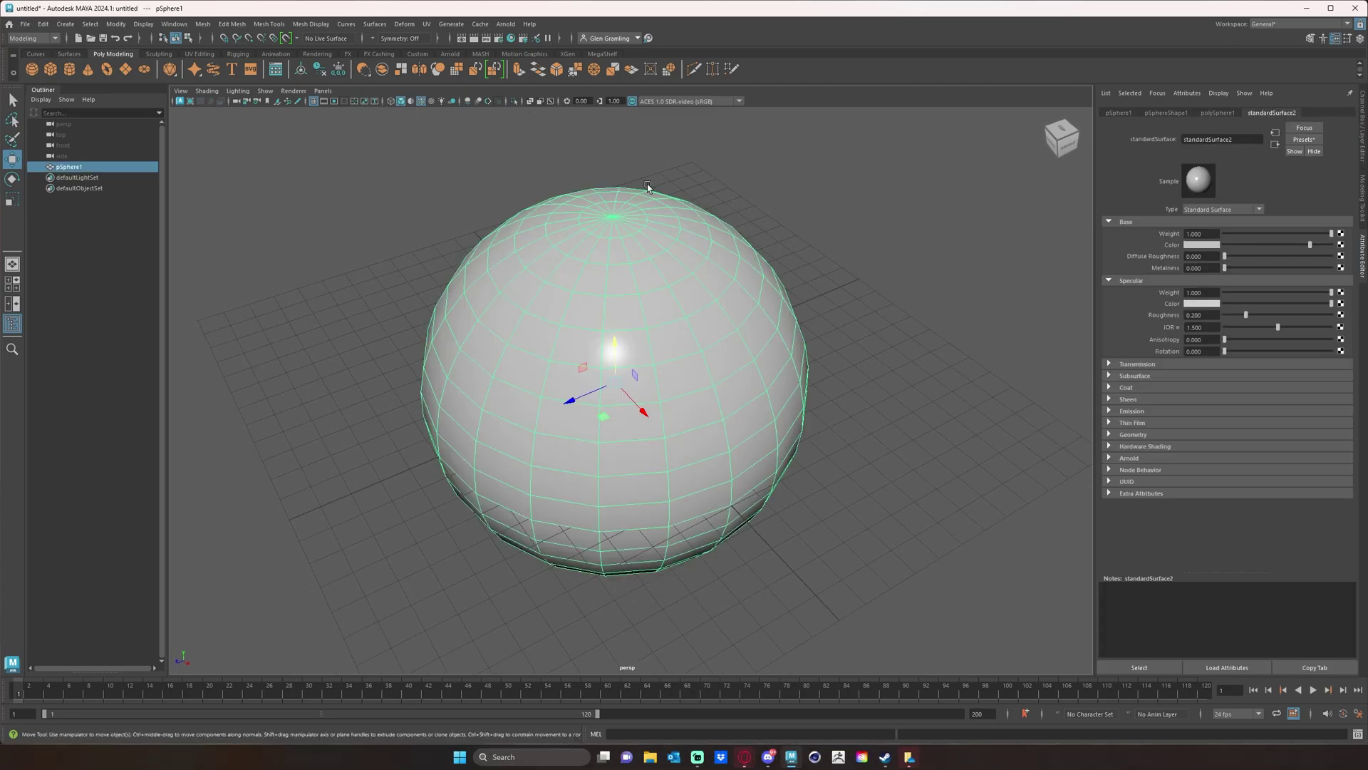
click(286, 38)
alt+drag(943, 363, 896, 378)
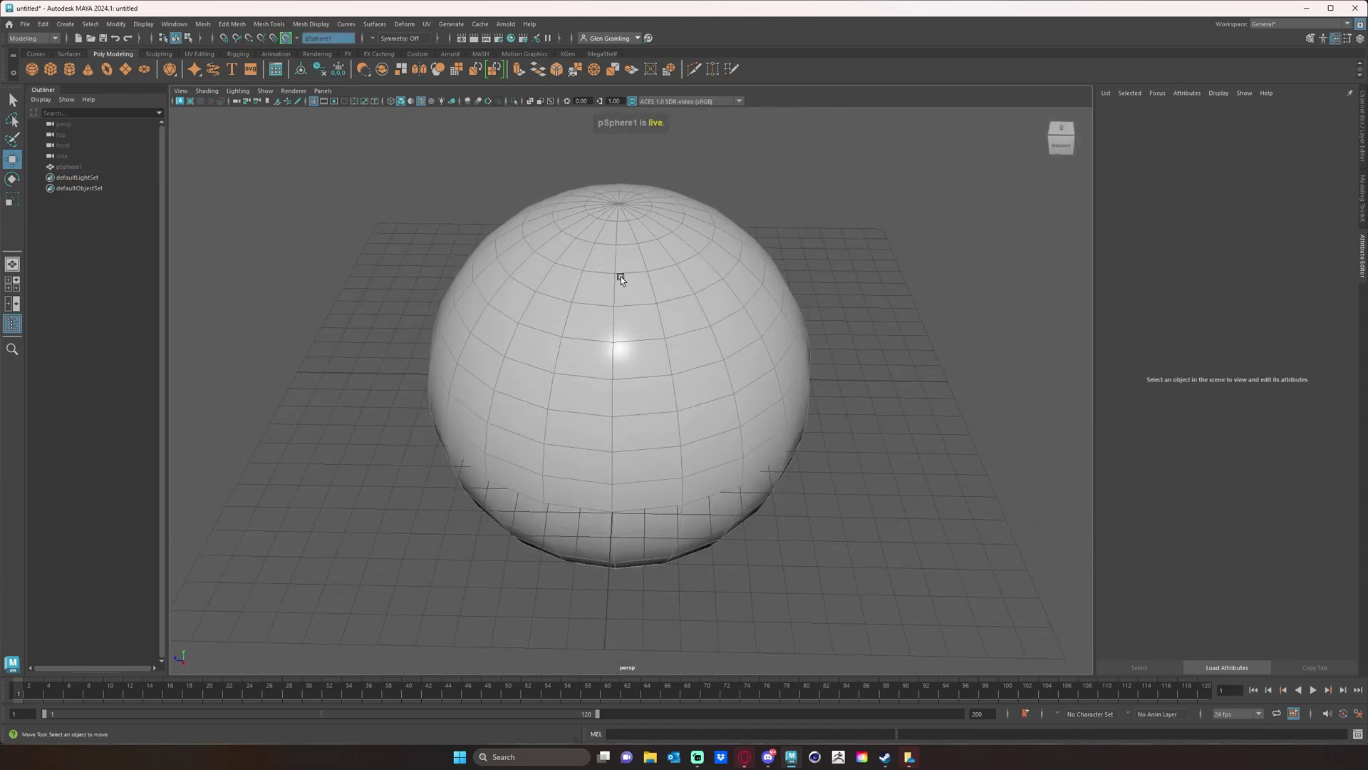
click(286, 38)
Switch the sphere to Face mode and pick a face, which shows in dark red.
right_click(689, 315)
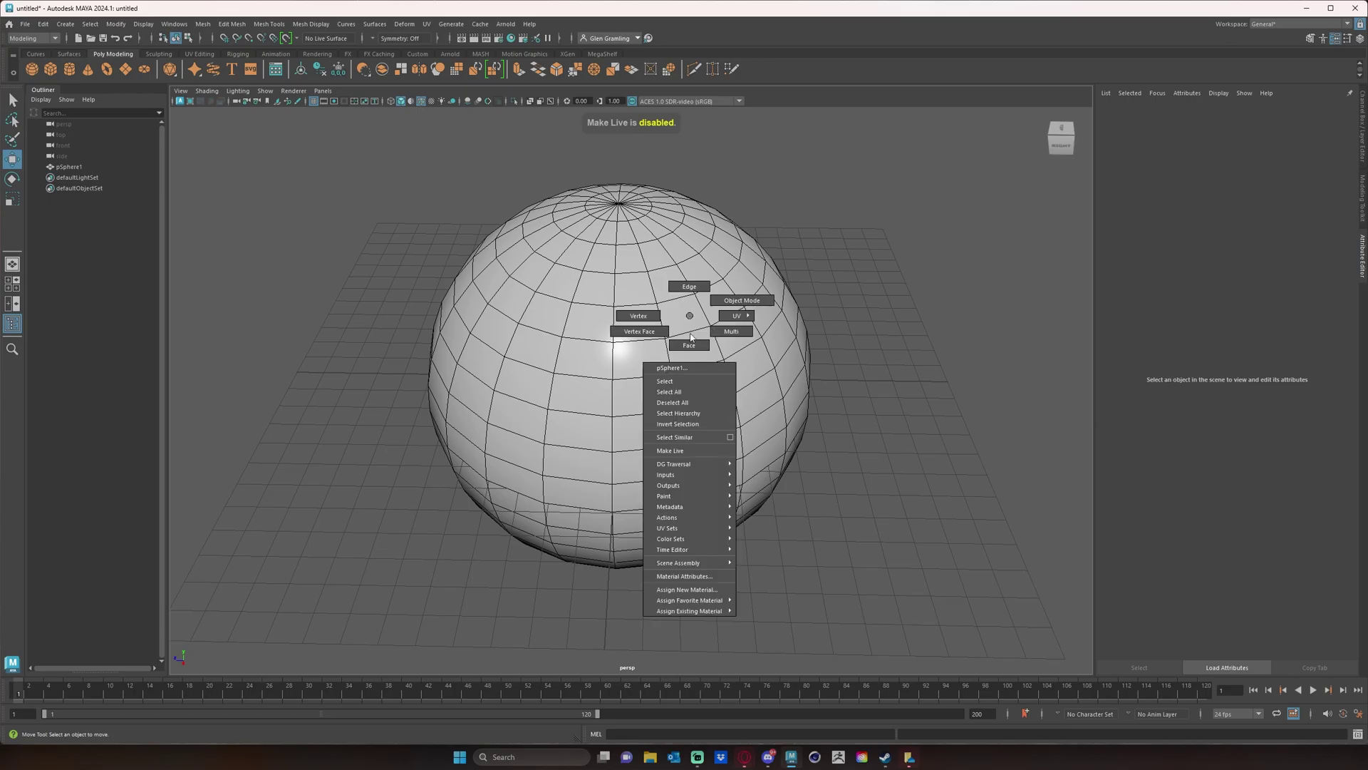
click(689, 345)
click(695, 351)
click(980, 388)
alt+drag(956, 397, 726, 393)
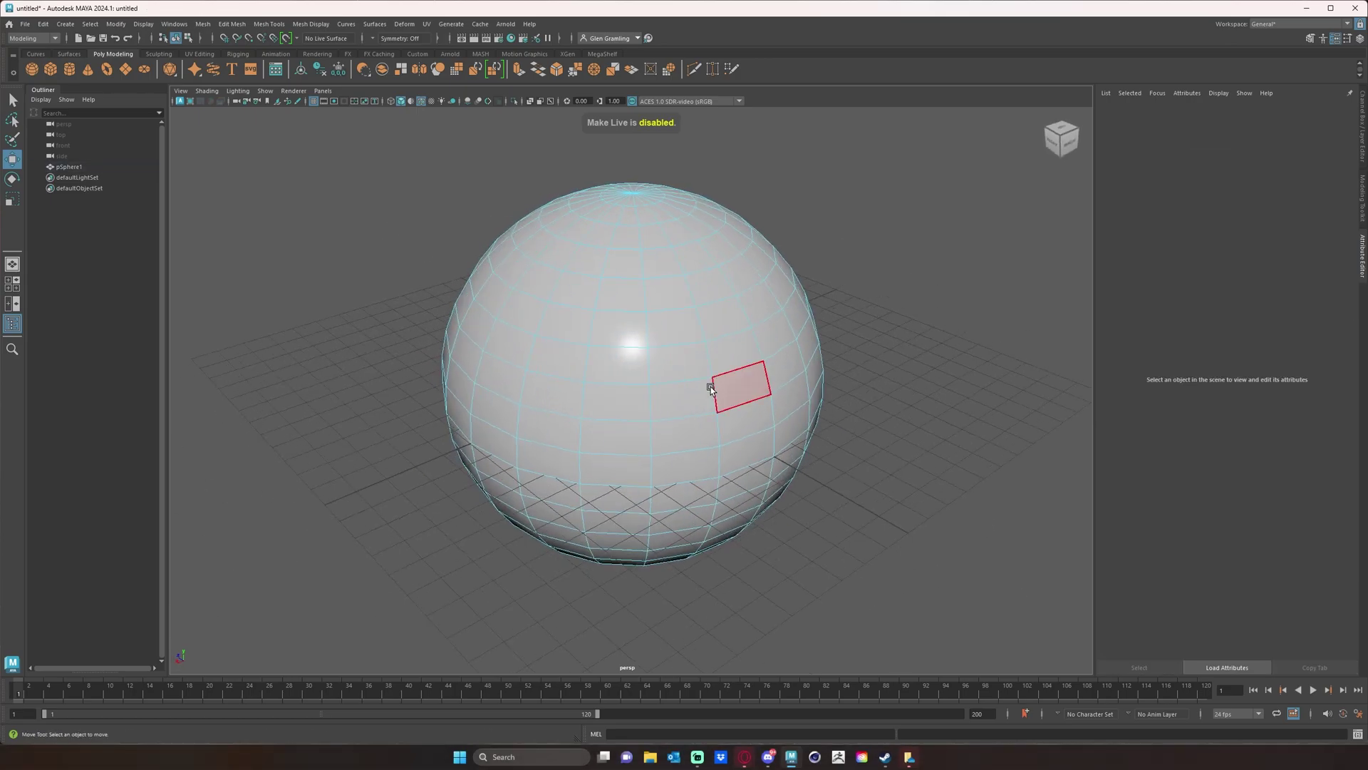
click(680, 399)
shift+click(738, 391)
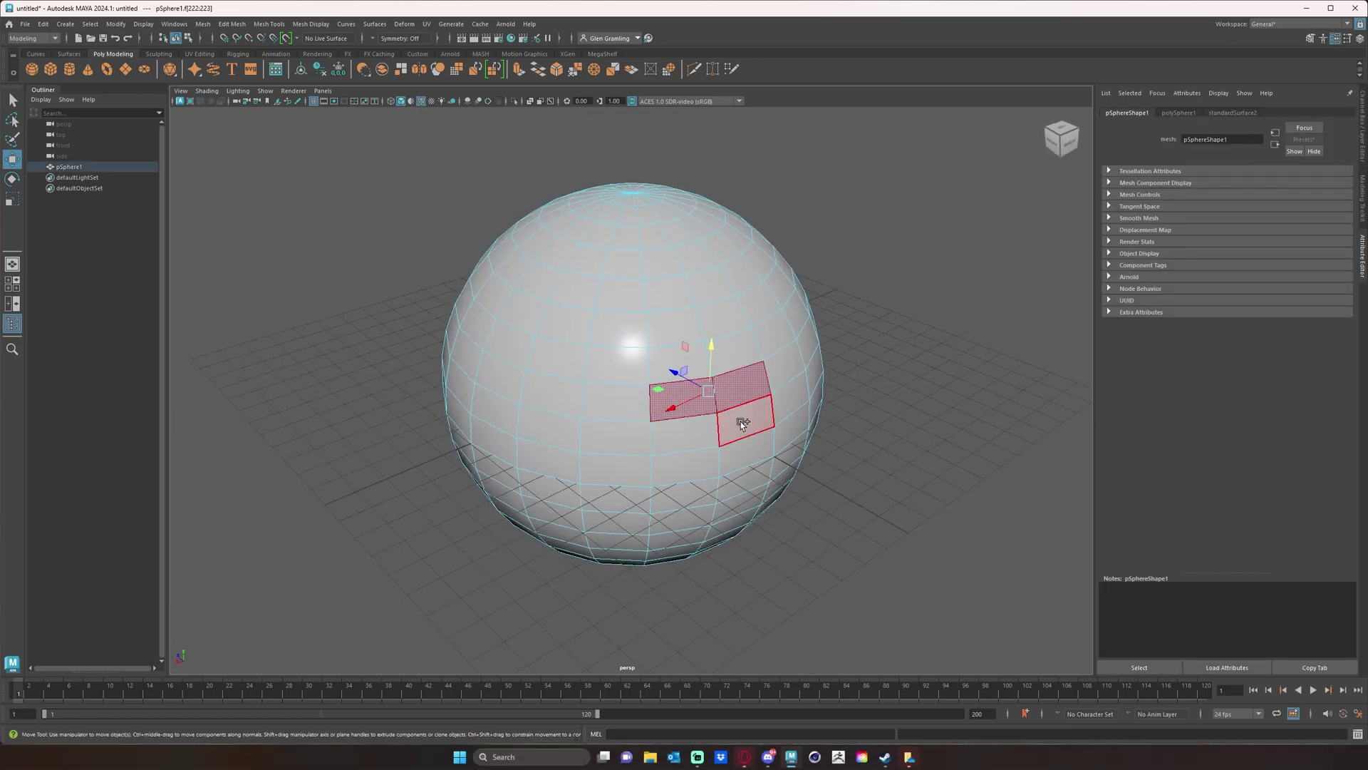
shift+click(741, 423)
shift+click(684, 433)
shift+click(680, 467)
shift+click(790, 464)
alt+drag(790, 464, 803, 378)
click(860, 402)
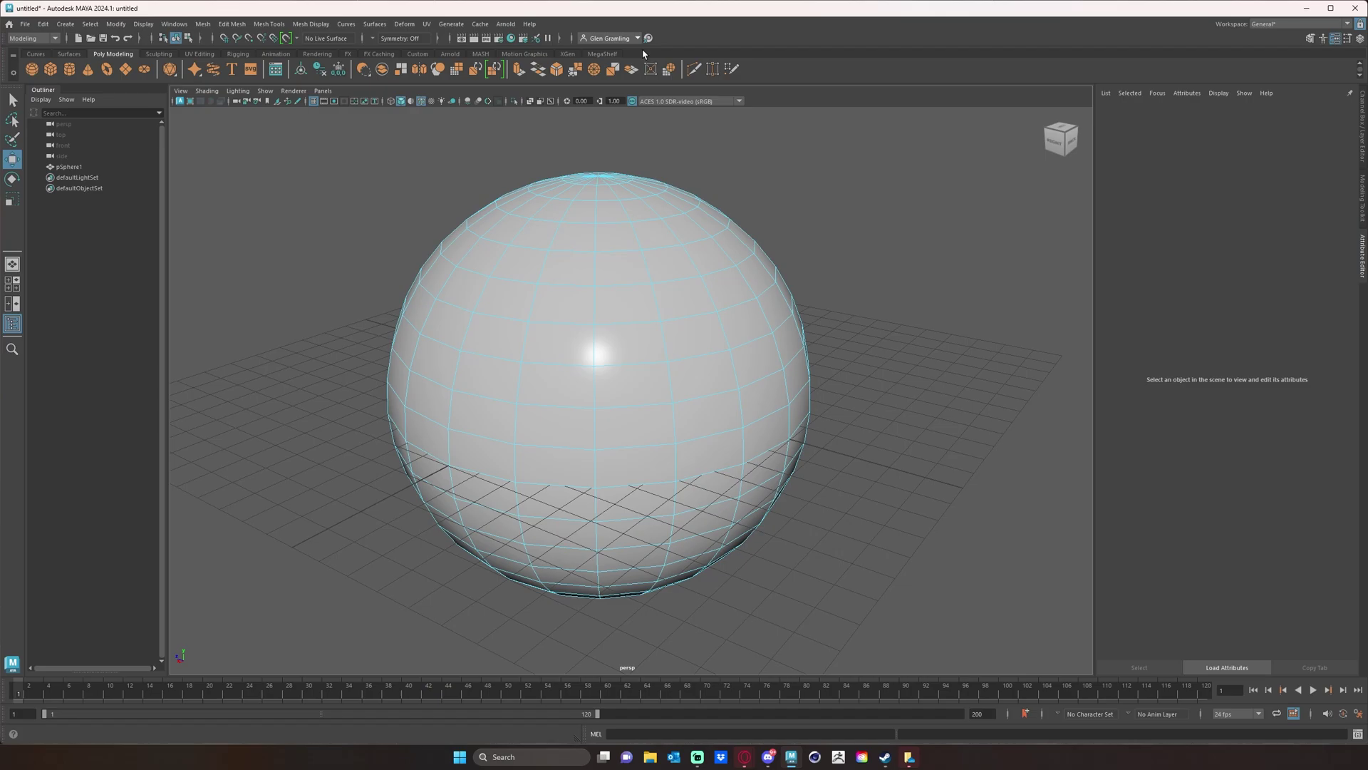
Browse MegaShelf, the empty Custom shelf, MegaShelf and Motion Graphics, ending on Surfaces.
click(604, 54)
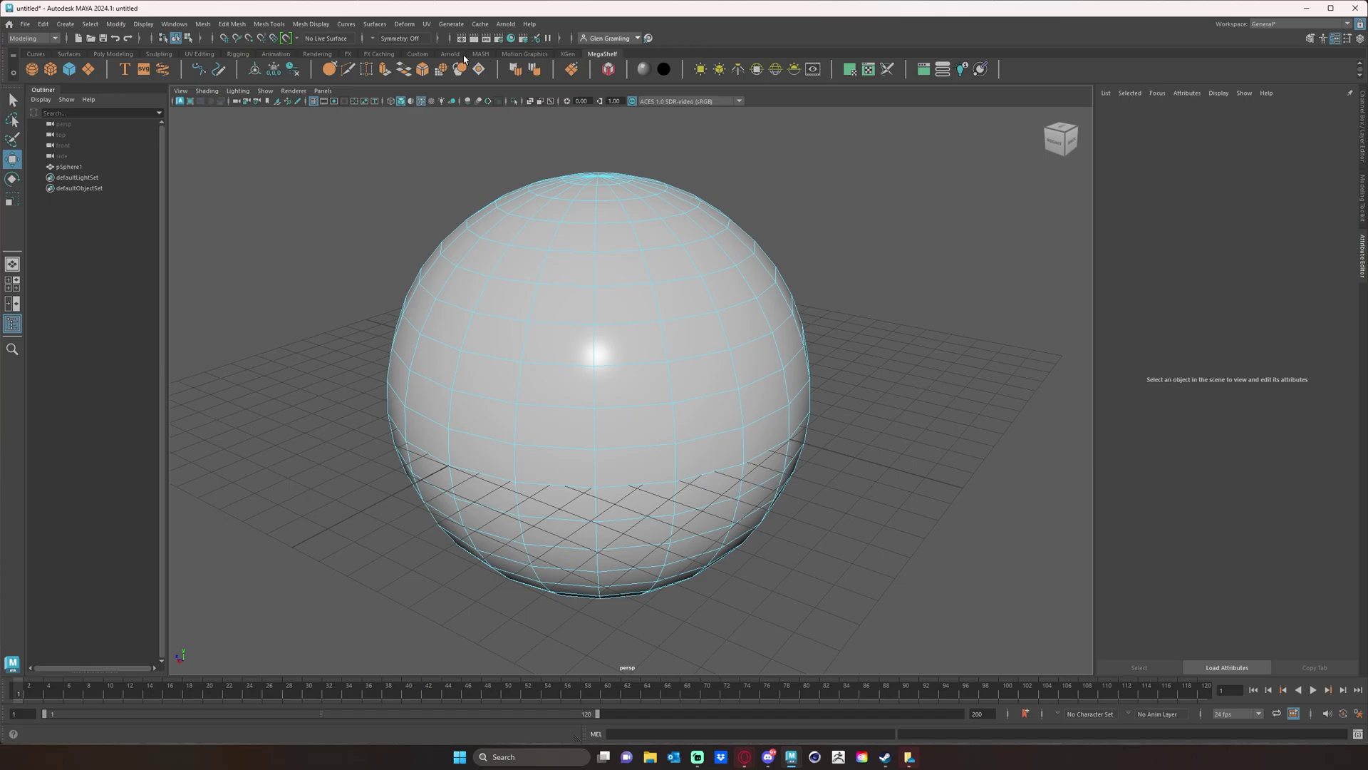
click(419, 54)
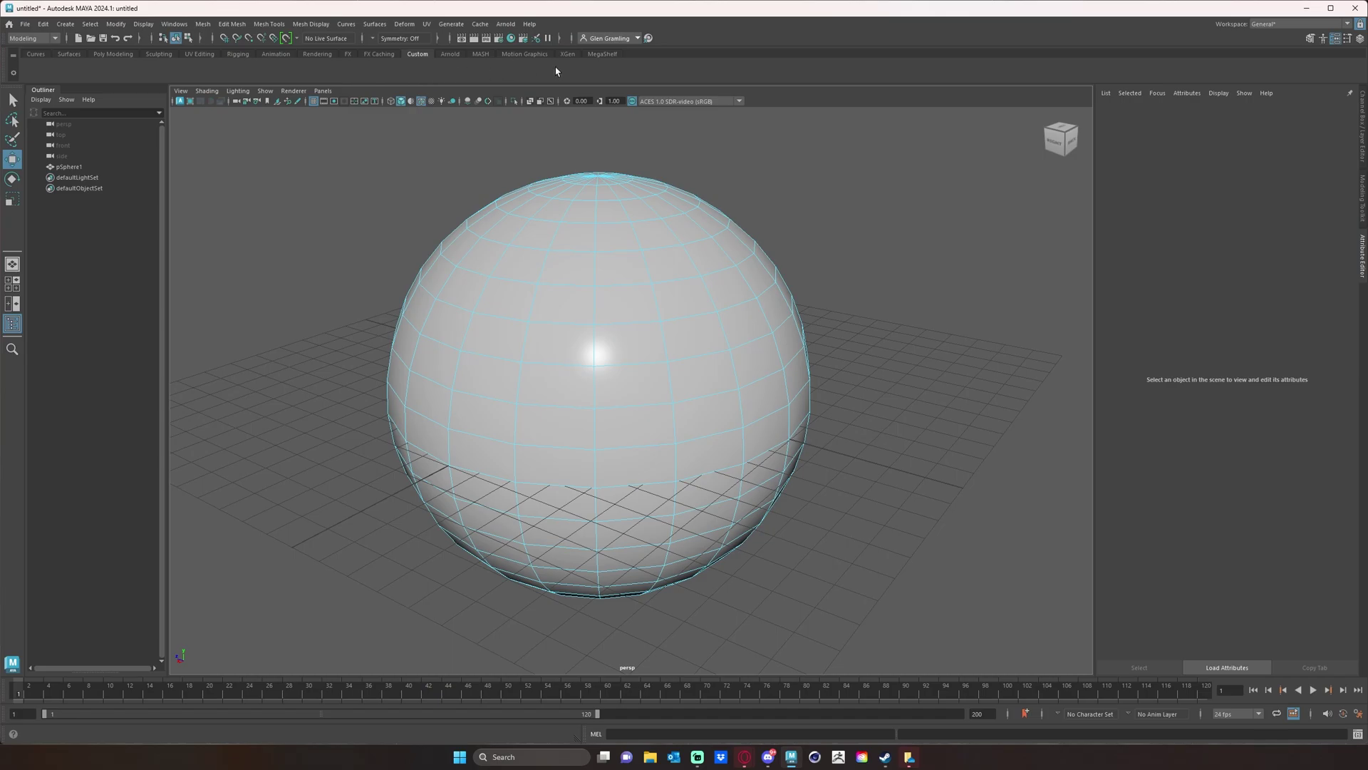
click(602, 55)
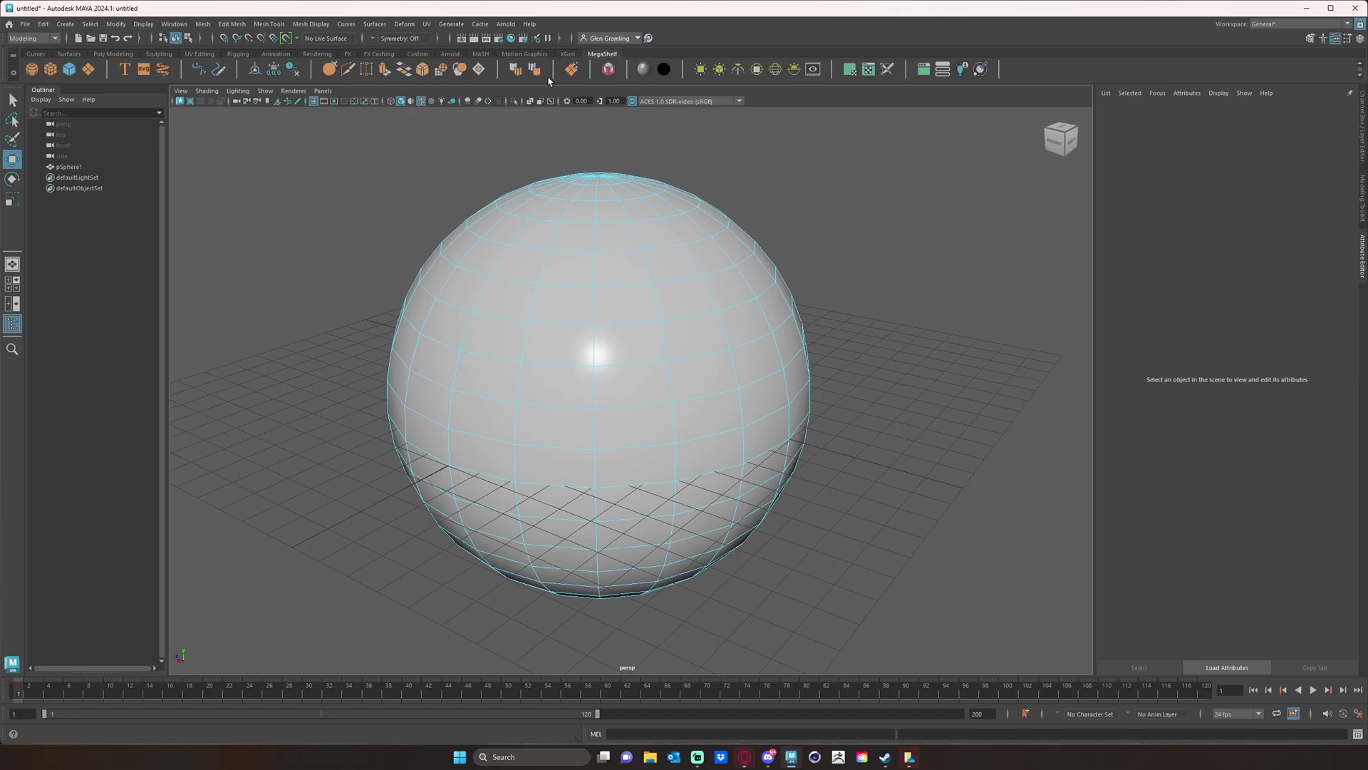
click(527, 55)
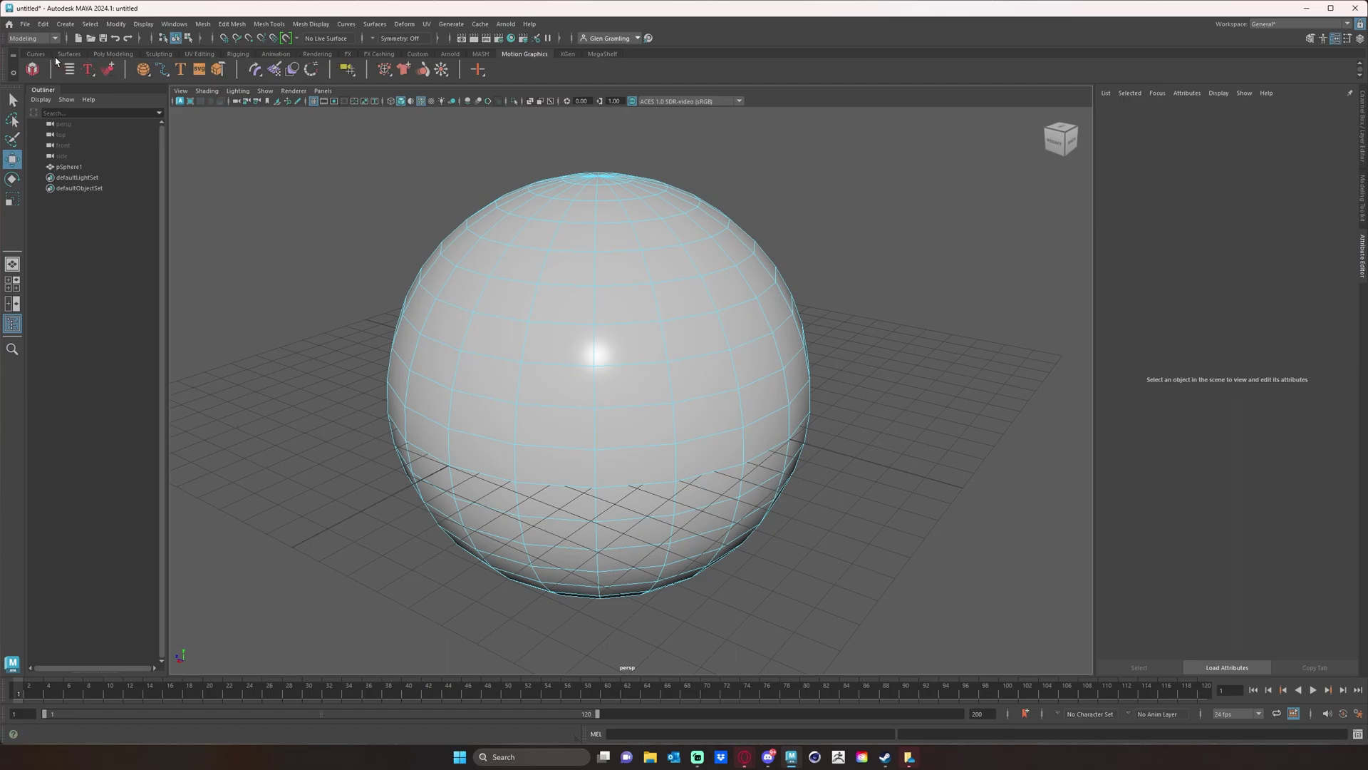
click(69, 54)
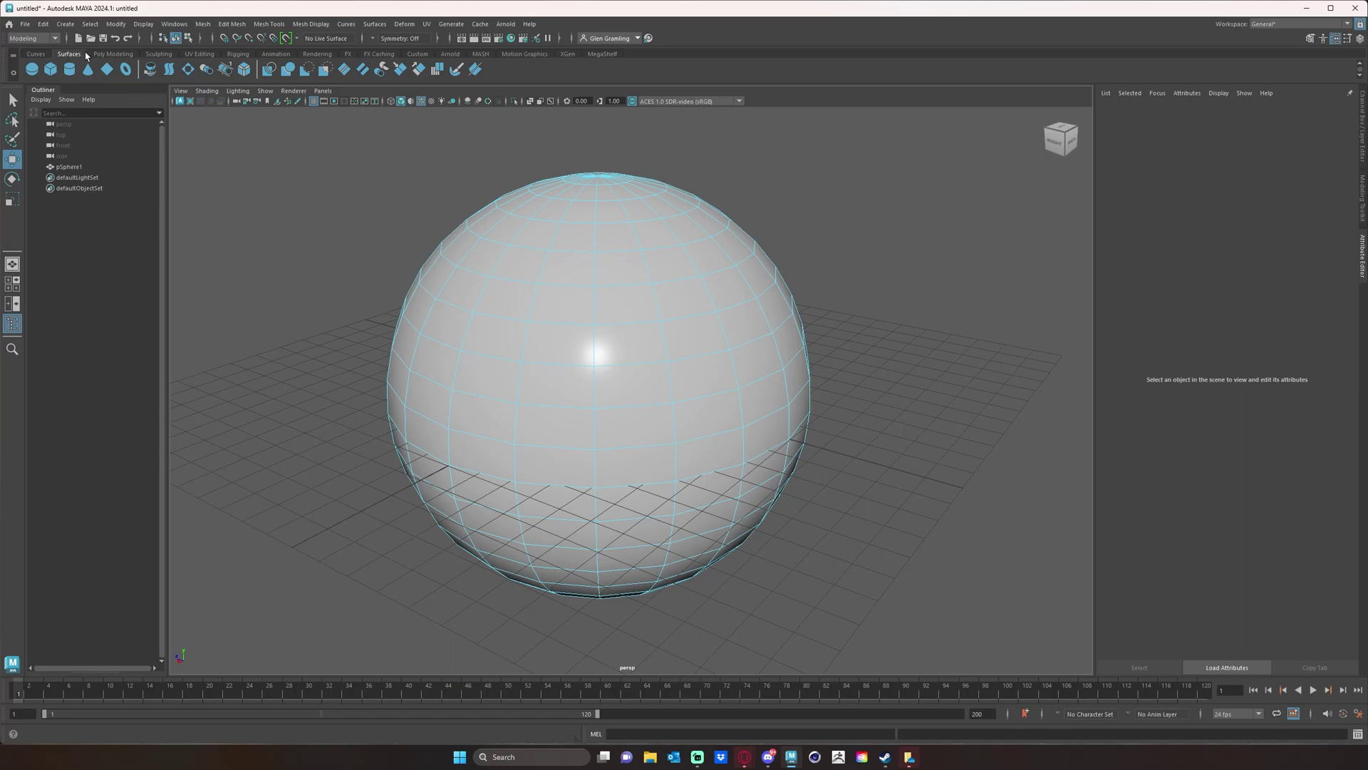
Browse the Poly Modeling, Sculpting, Custom and Rendering shelves, launching the Shape Editor once.
click(112, 54)
click(160, 55)
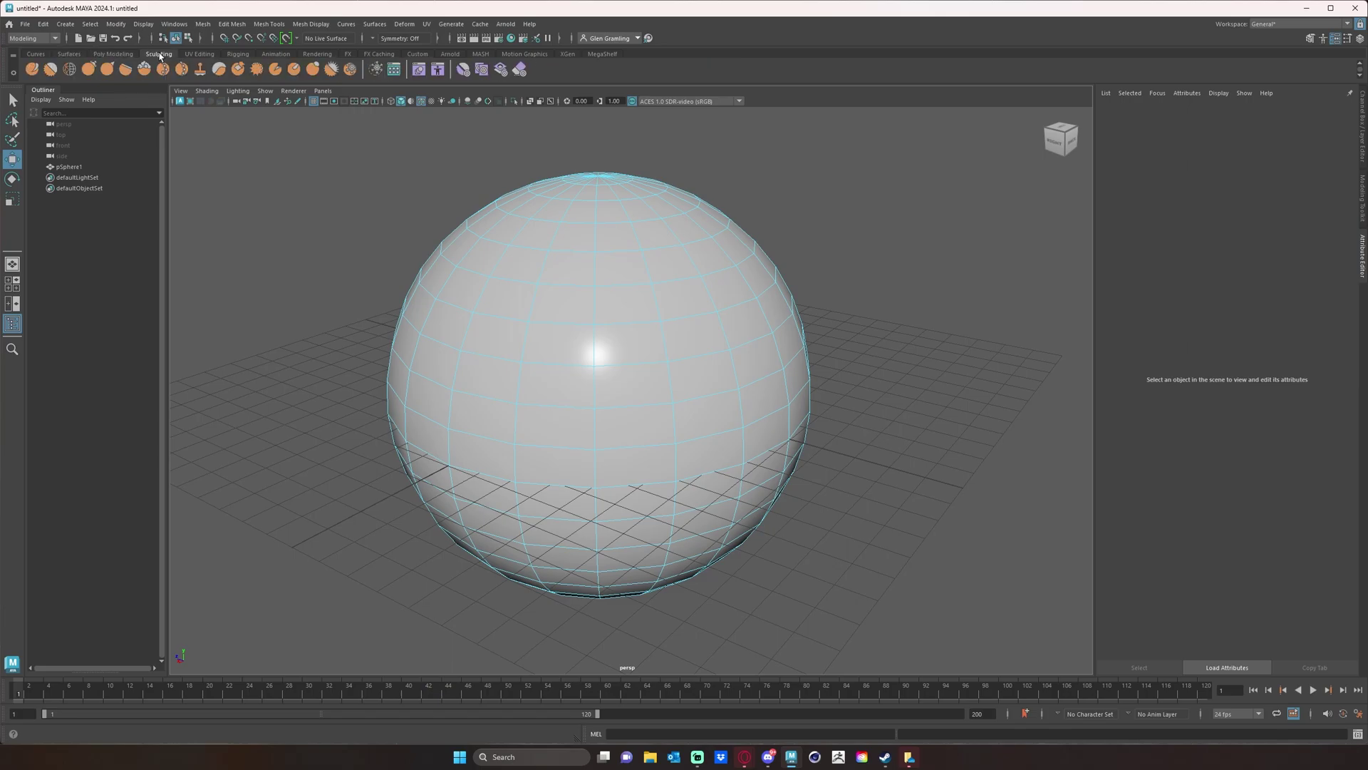
click(422, 72)
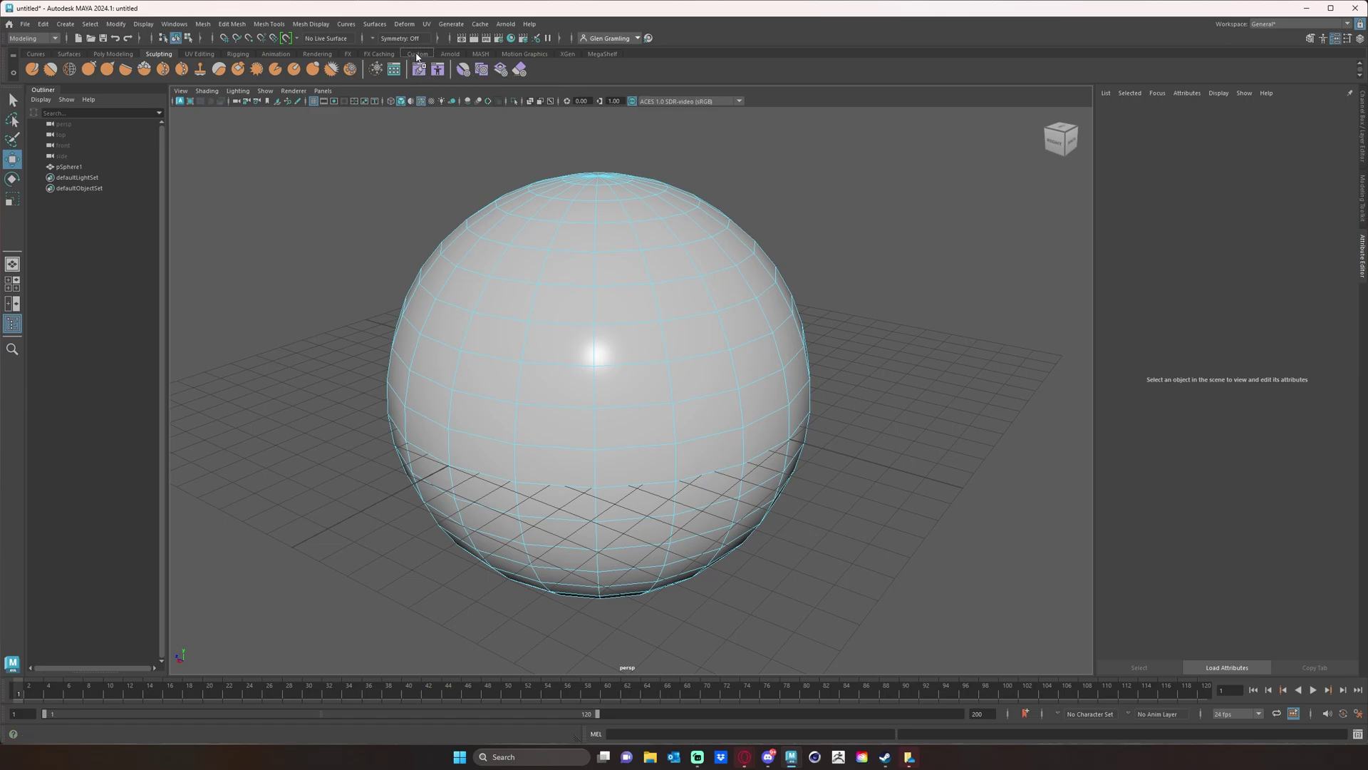
click(417, 55)
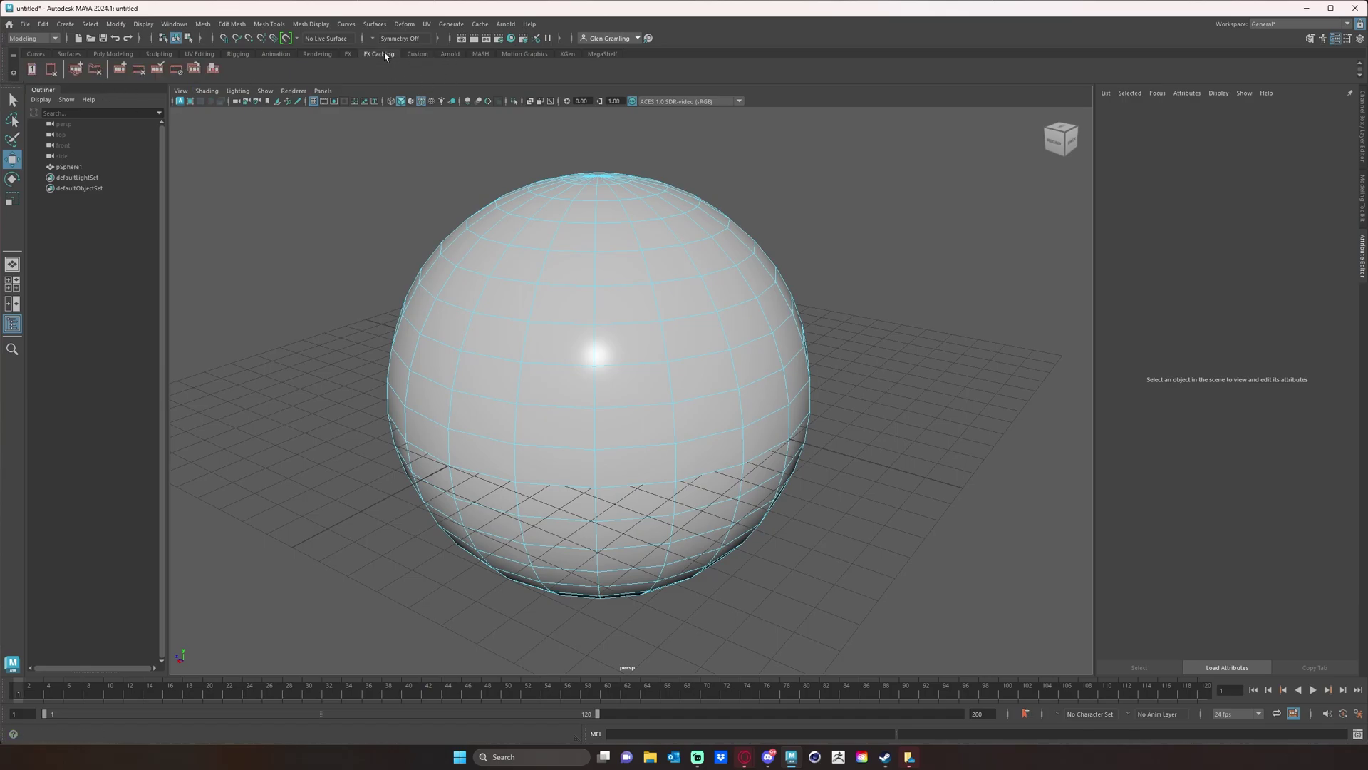
click(315, 55)
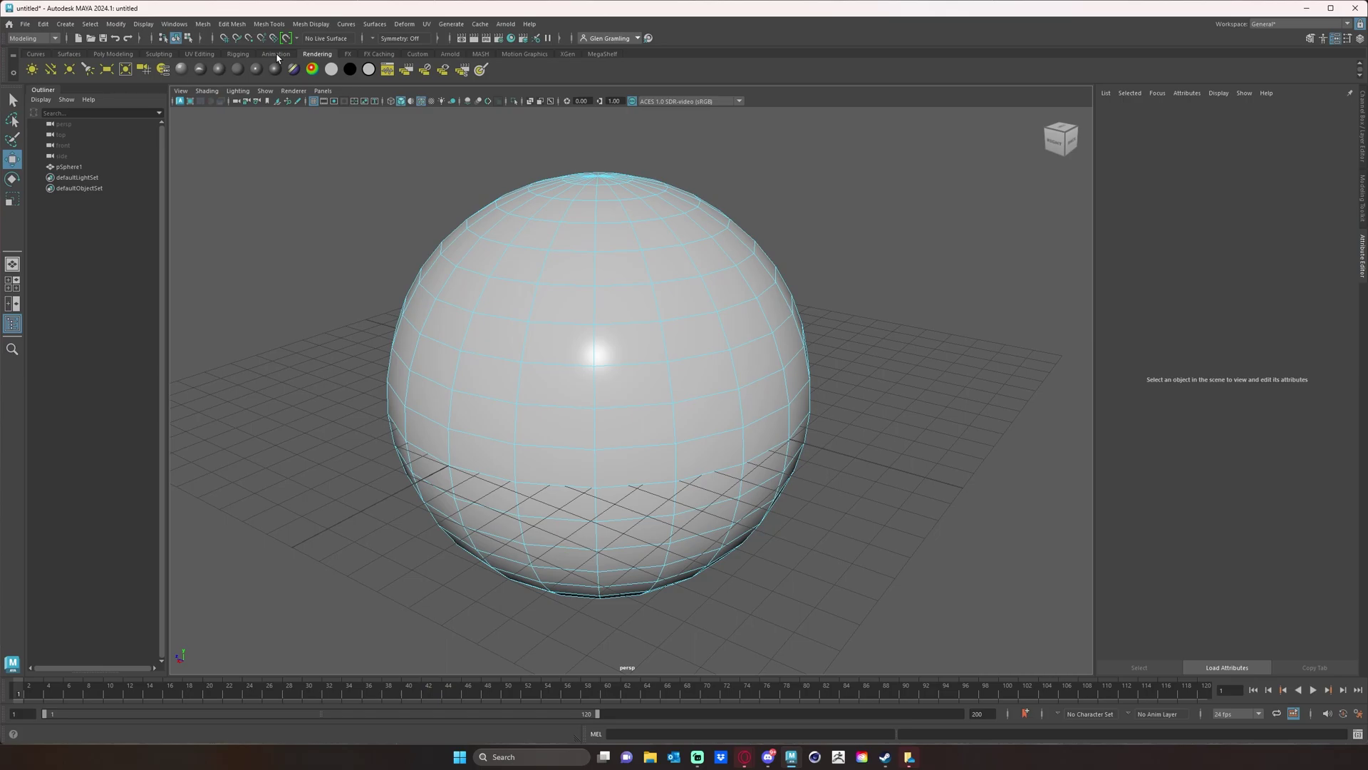
click(158, 55)
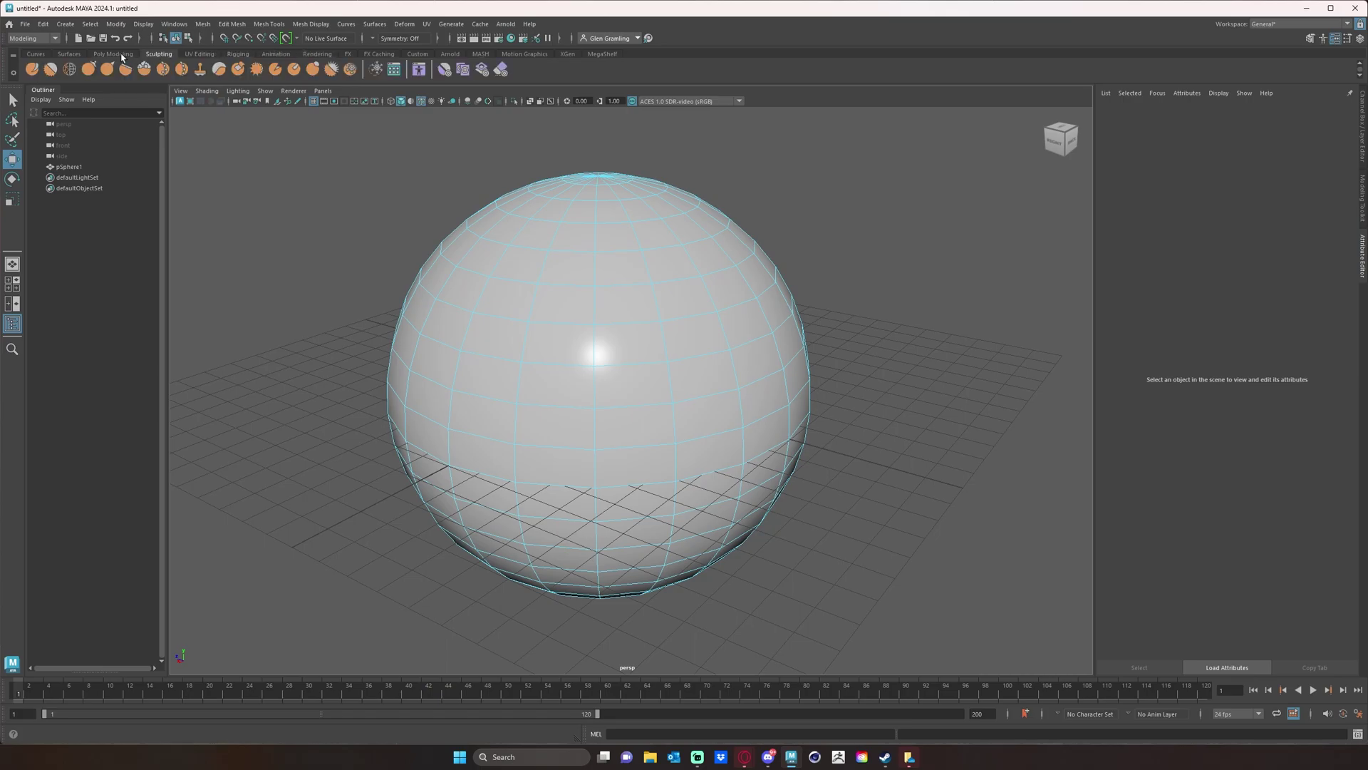
Drag the lone Custom shelf tool to the trash, then switch to MegaShelf.
click(416, 56)
mouse_move(32, 69)
middle_down()
mouse_move(164, 57)
mouse_move(171, 75)
mouse_move(460, 75)
mouse_move(449, 72)
middle_up()
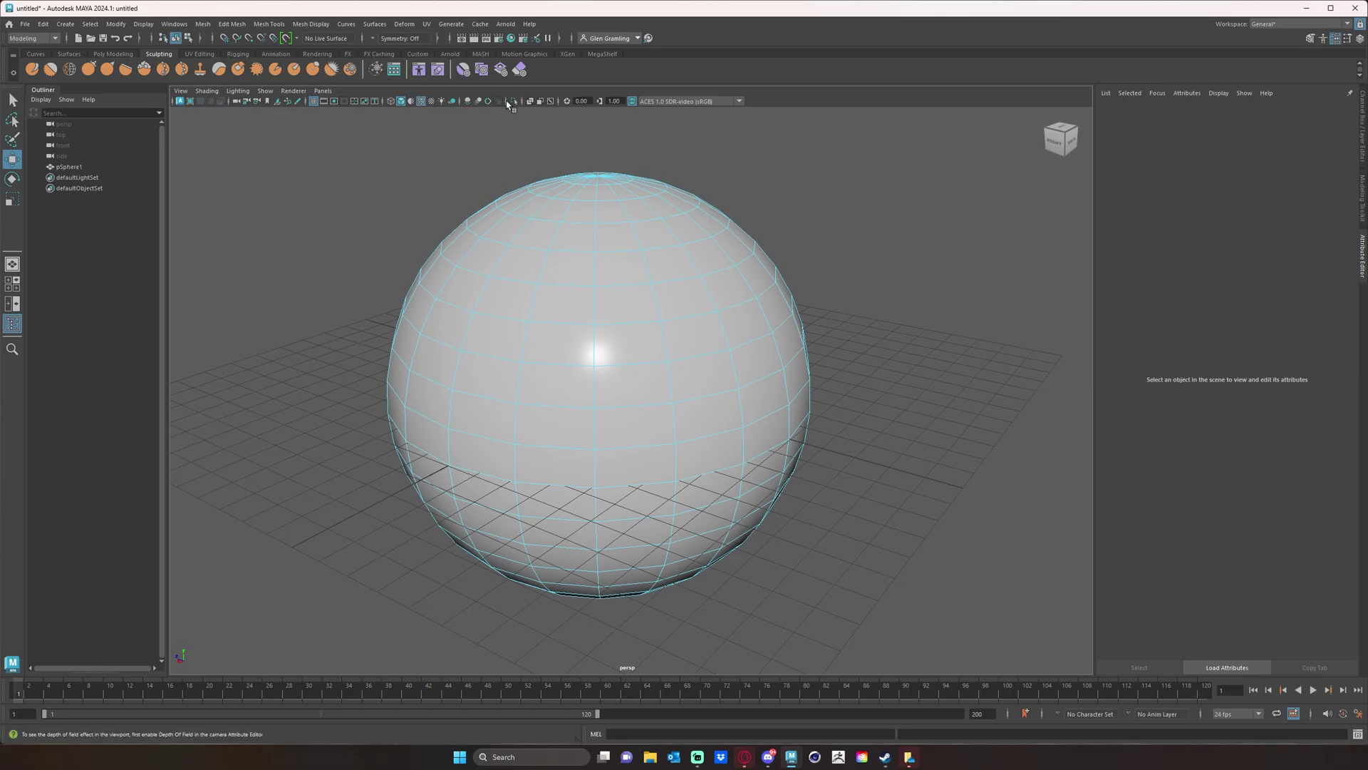
click(419, 54)
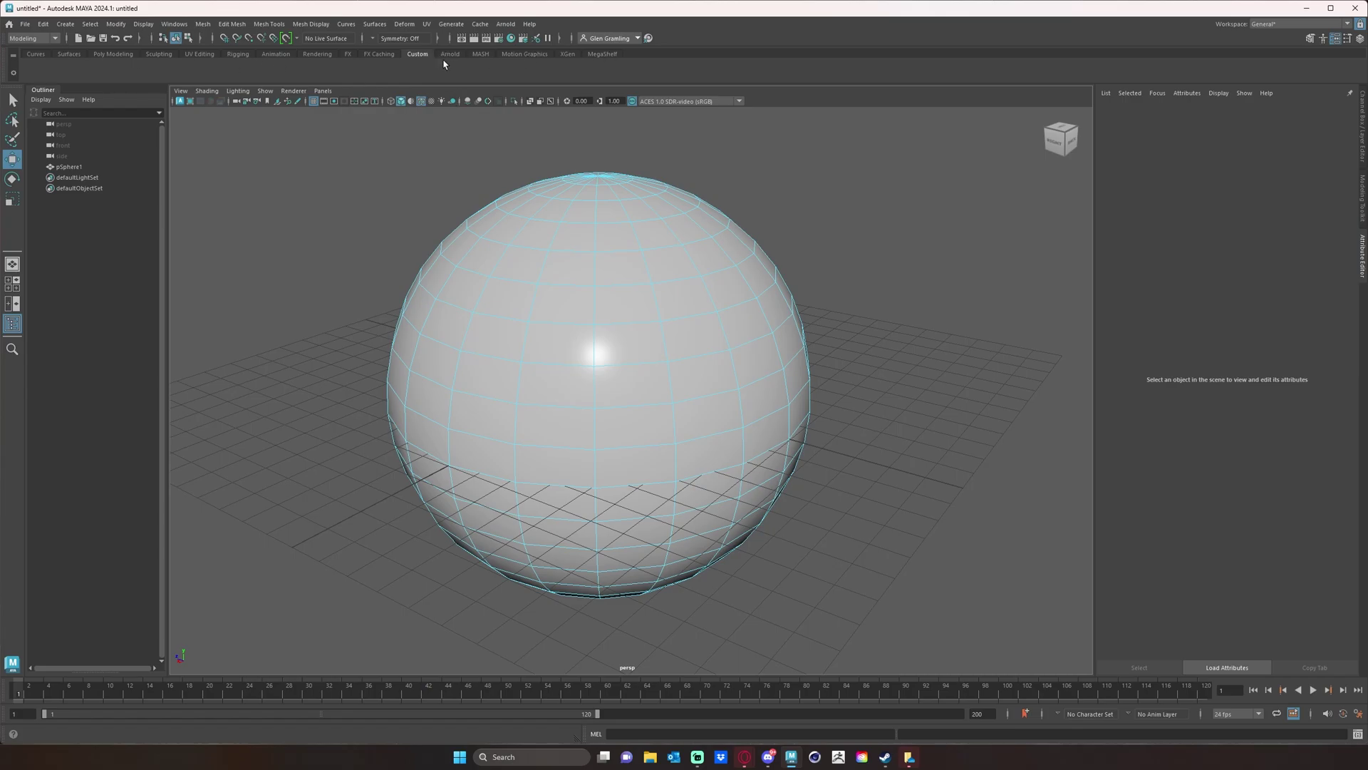
click(602, 54)
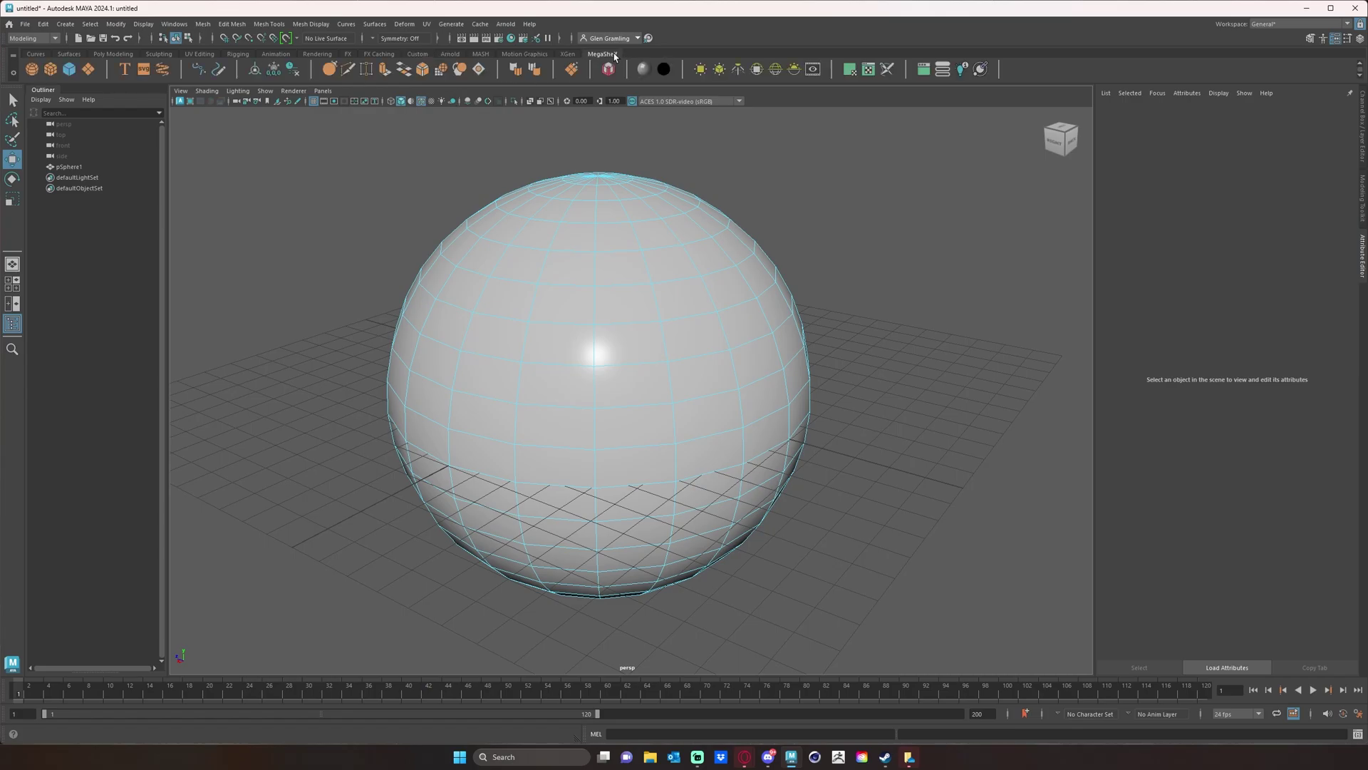
Create a new shelf named with the user's first name, after the possessive name is rejected.
click(13, 75)
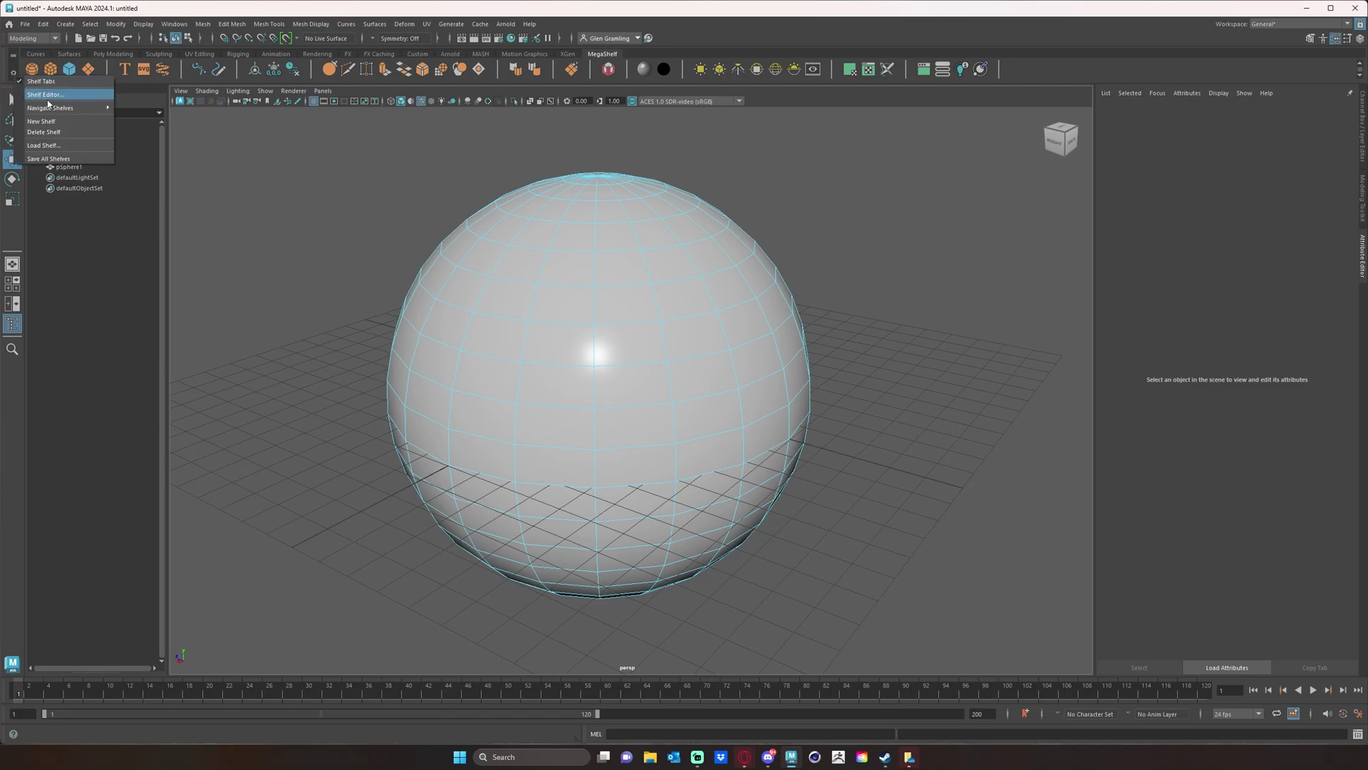
click(50, 122)
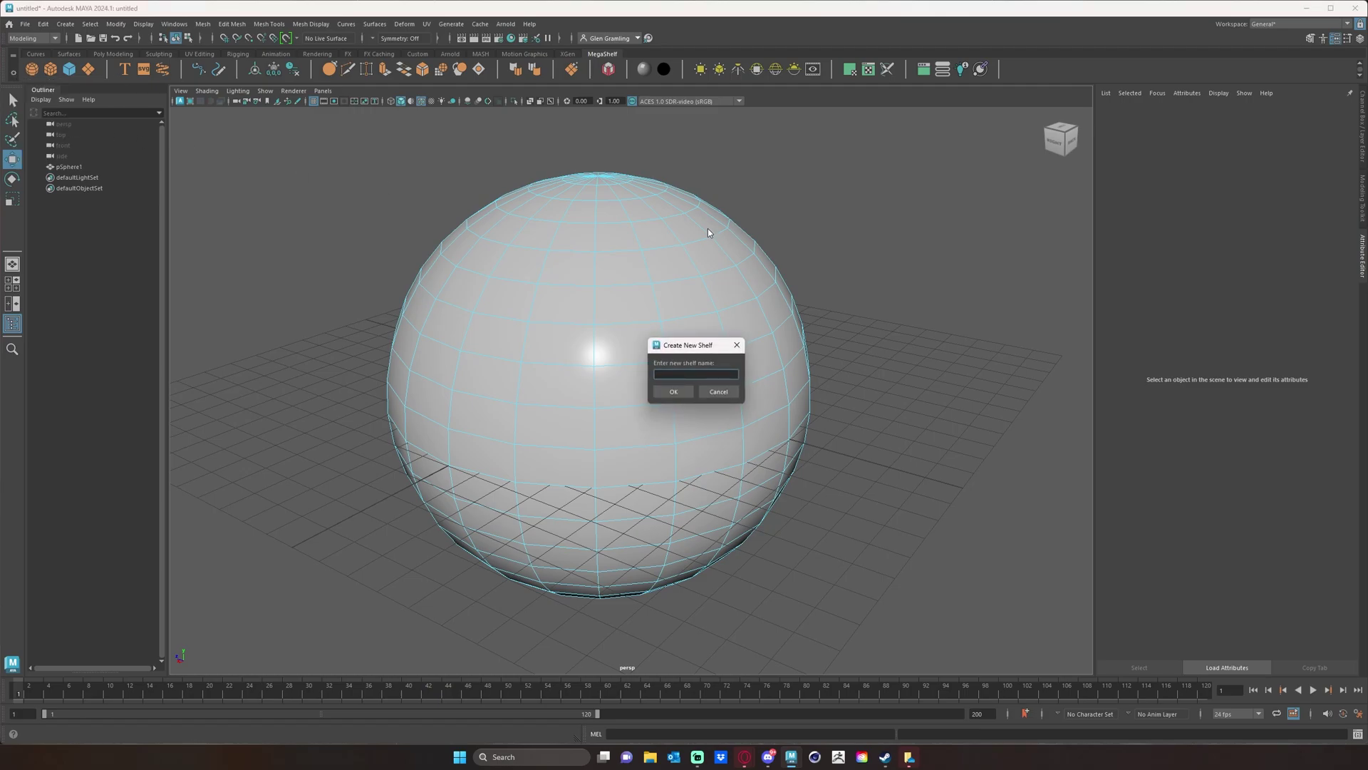
text(Glen's Shelf)
key(Return)
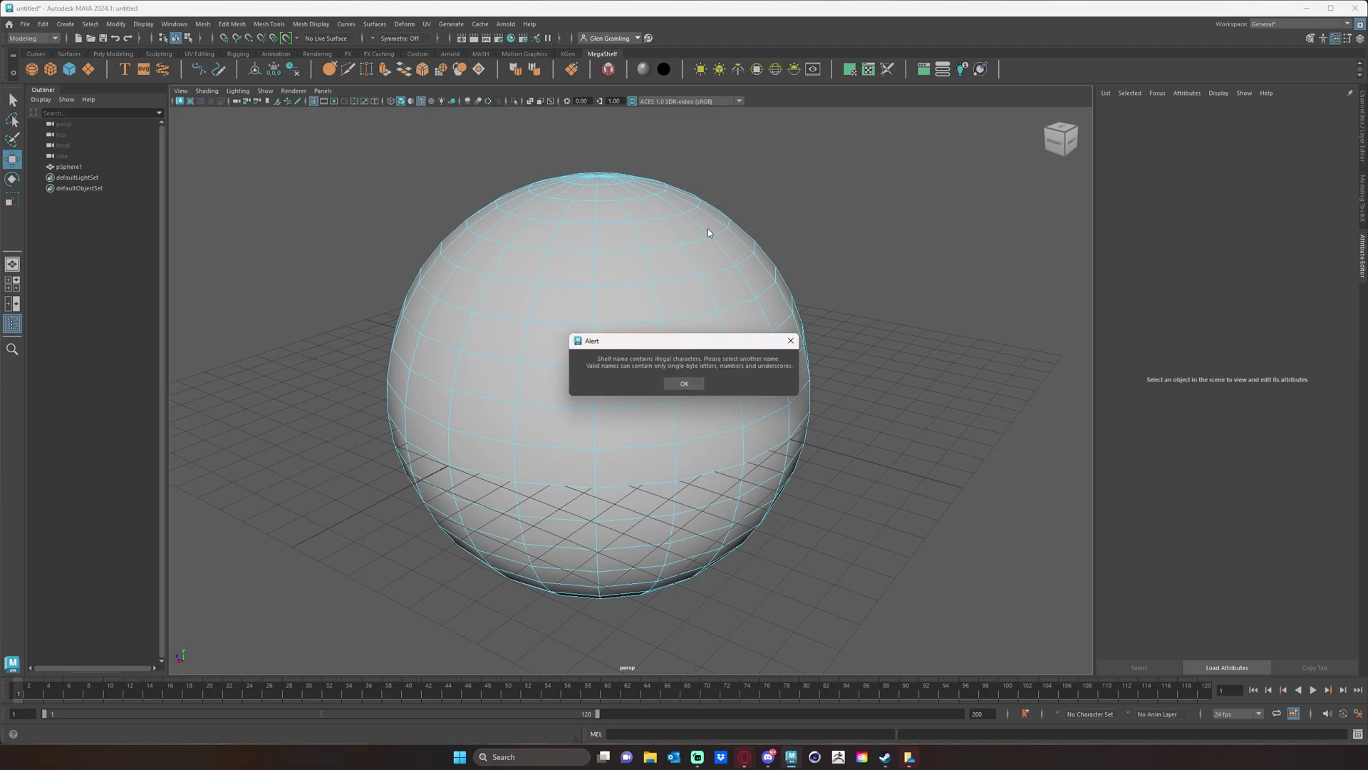
click(684, 384)
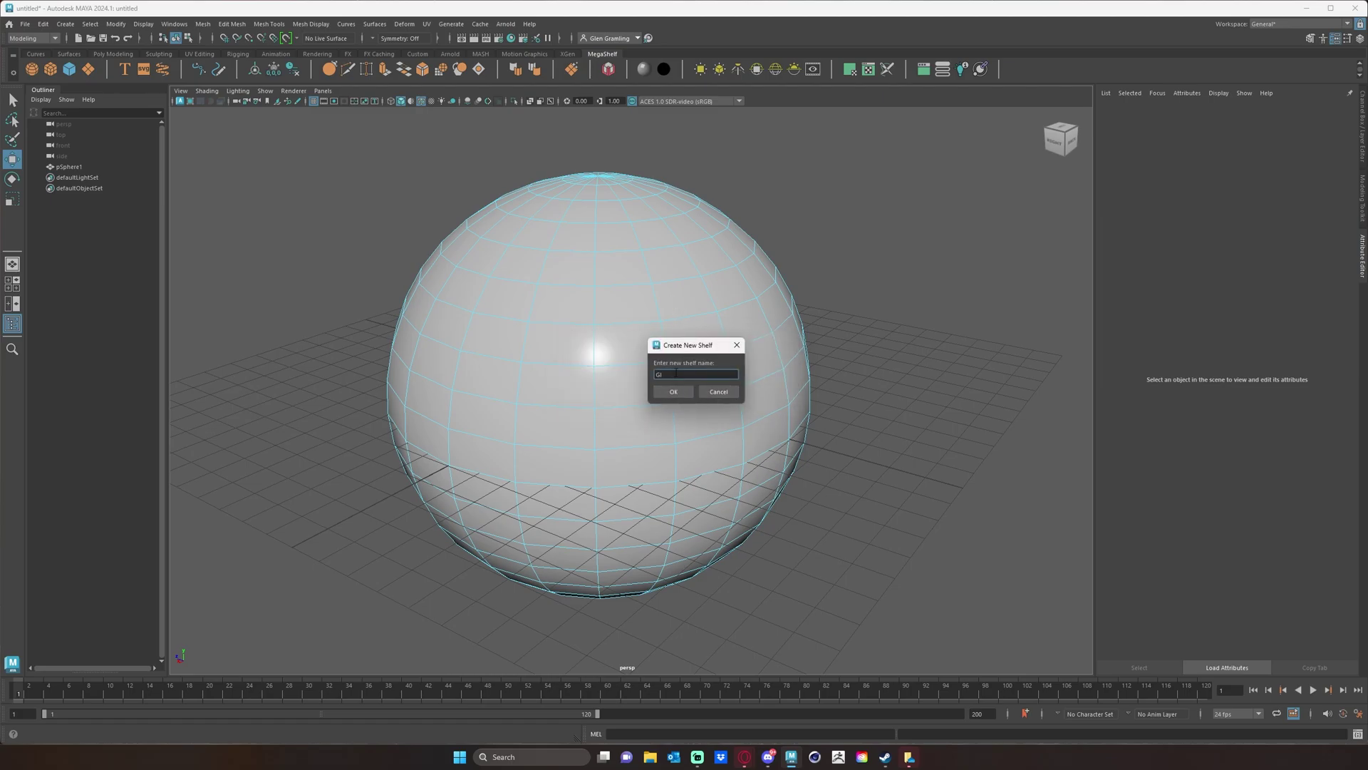
text(Glen)
click(673, 391)
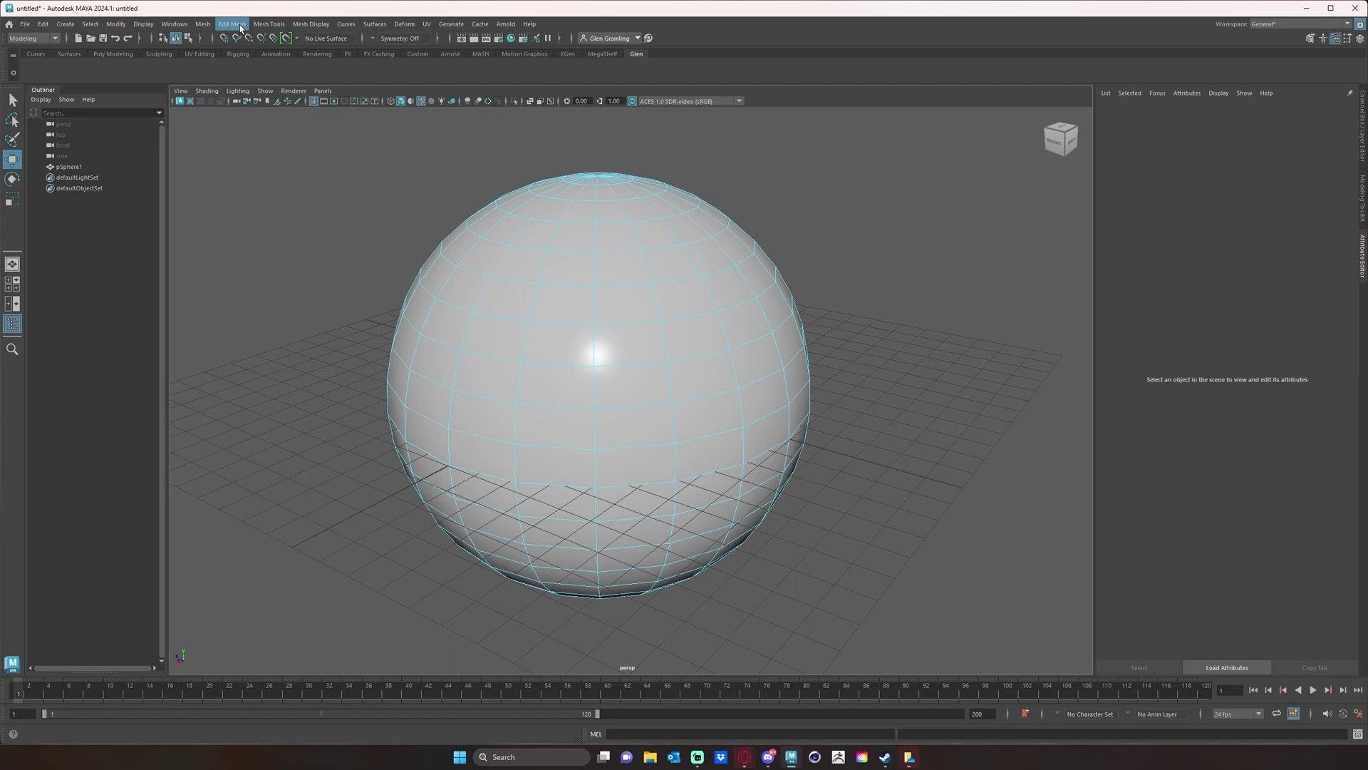
Add Mesh Tools > Multi-Cut and Edit Mesh > Bevel buttons to the new custom shelf.
click(271, 25)
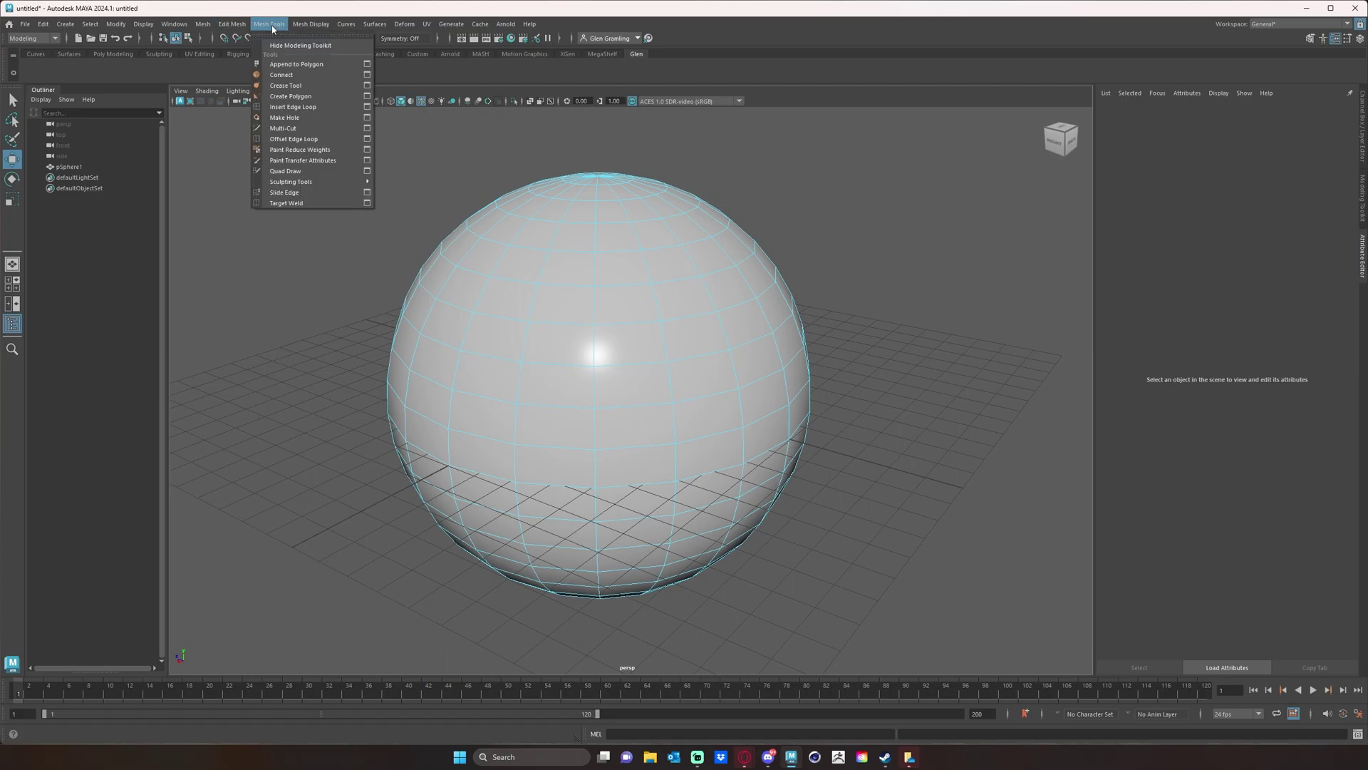
click(286, 126)
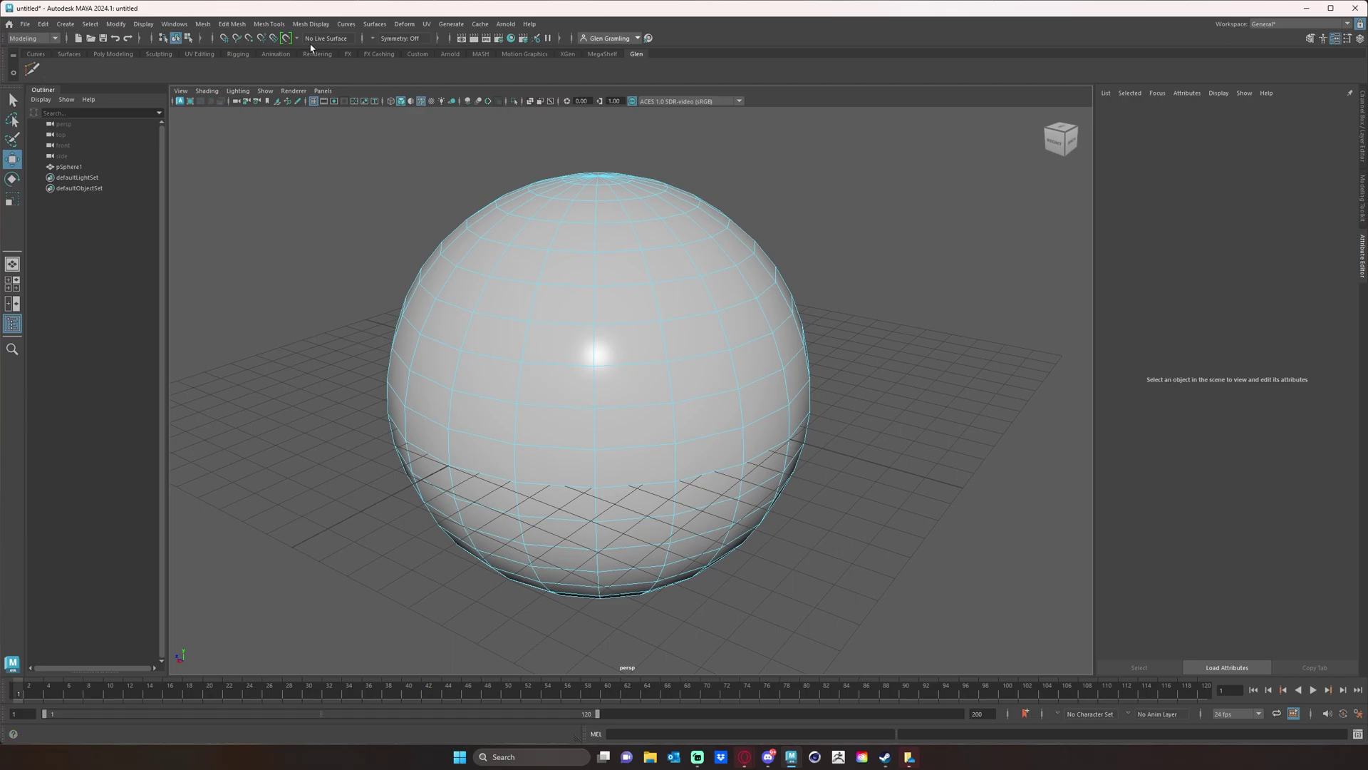
click(238, 25)
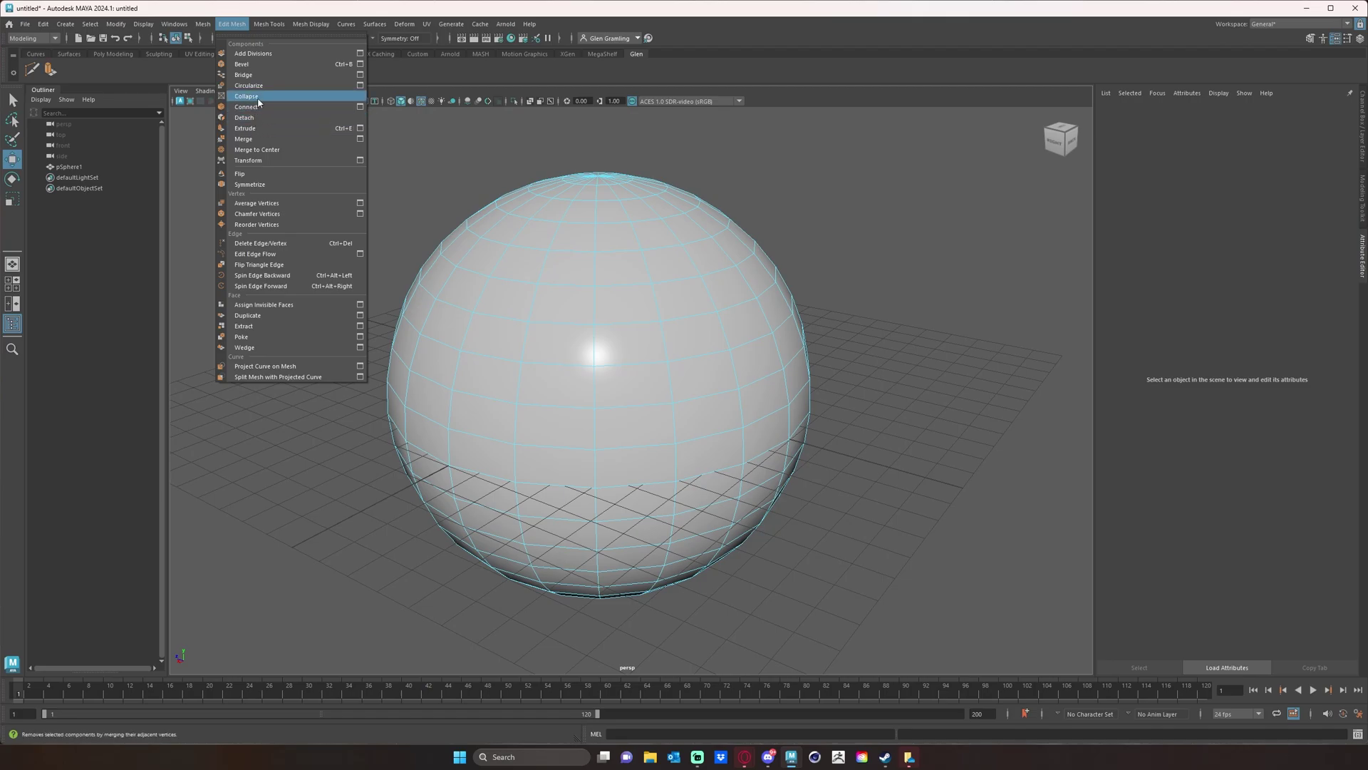
ctrl+shift+click(255, 66)
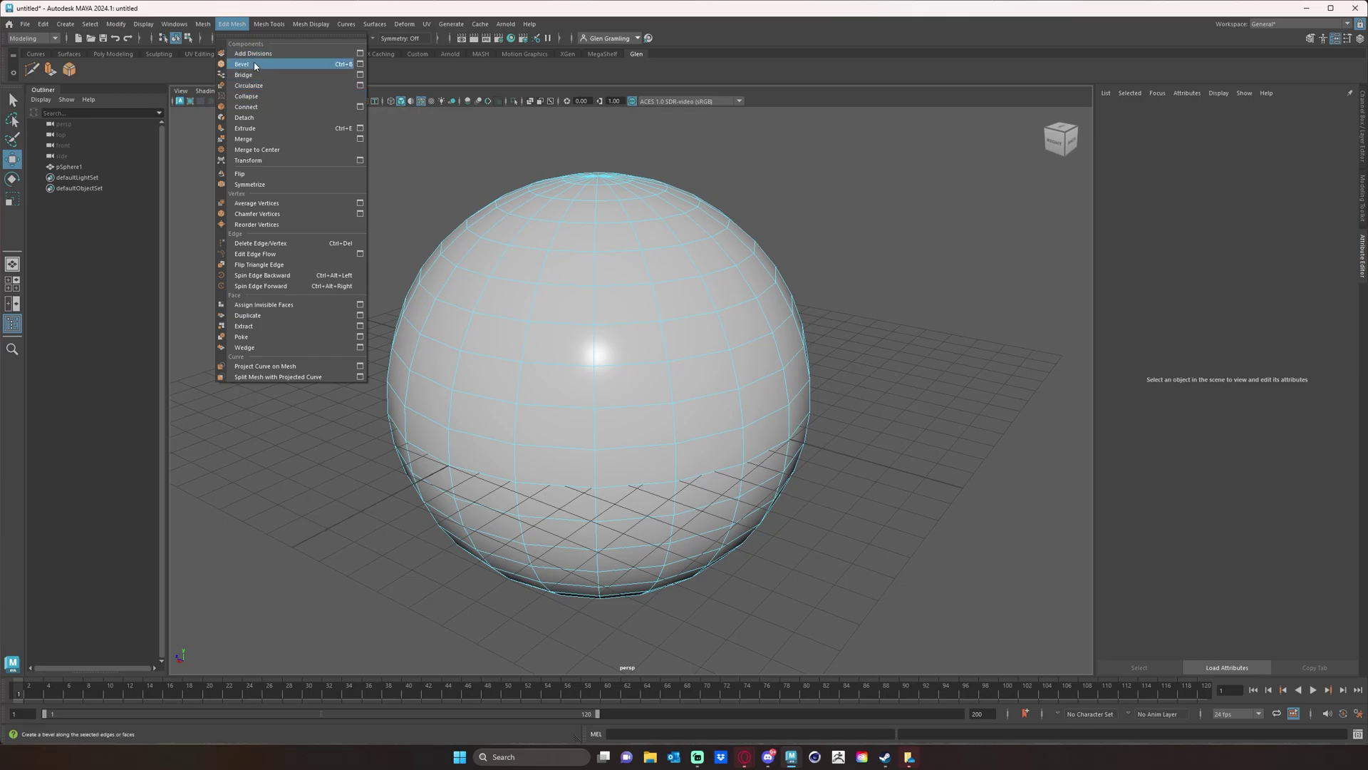
click(107, 72)
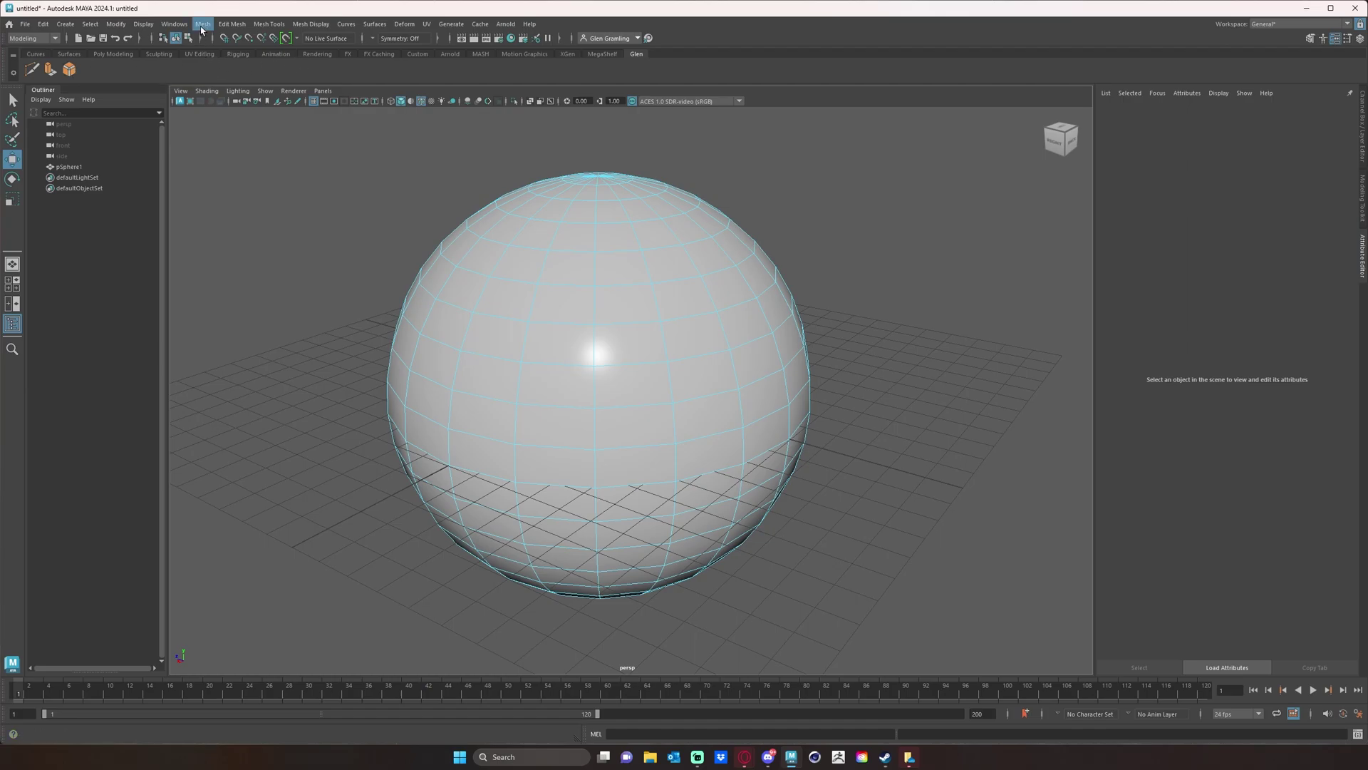
click(226, 25)
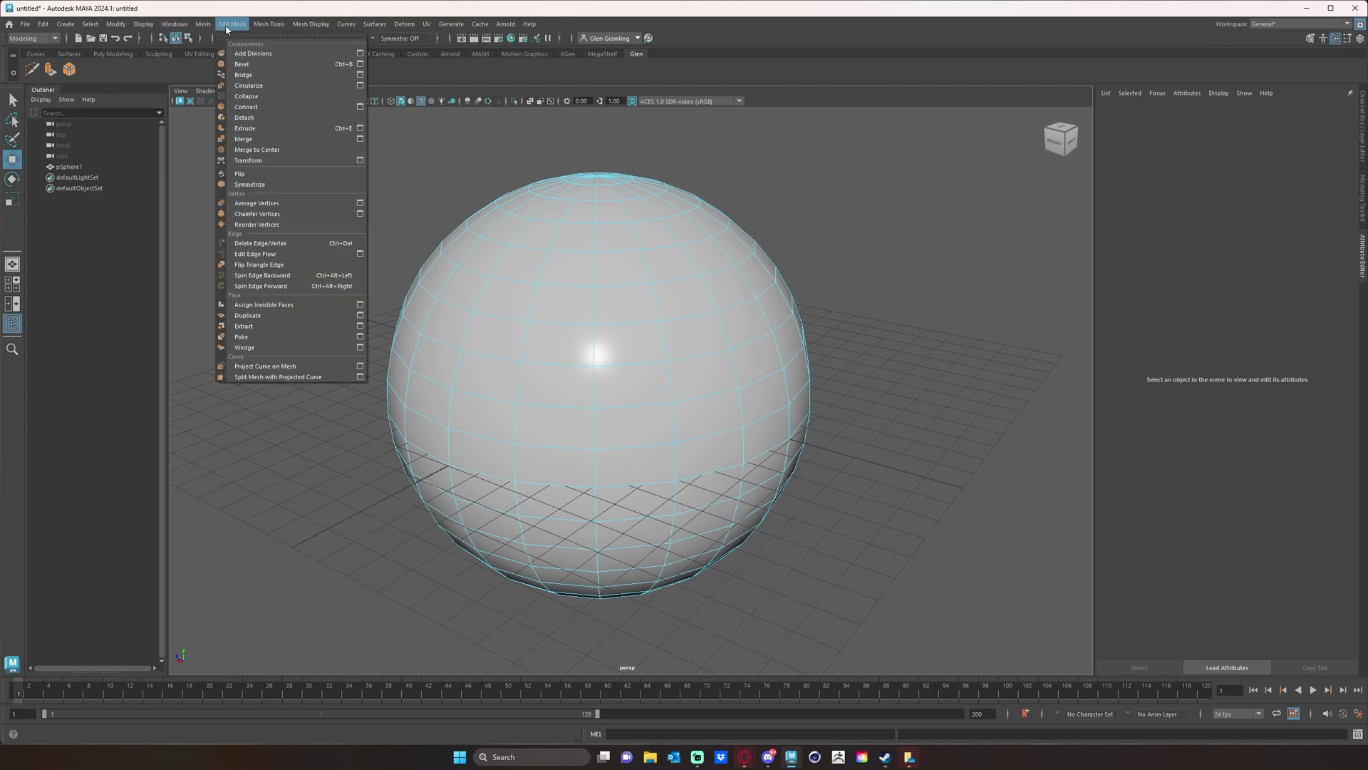
mouse_move(203, 23)
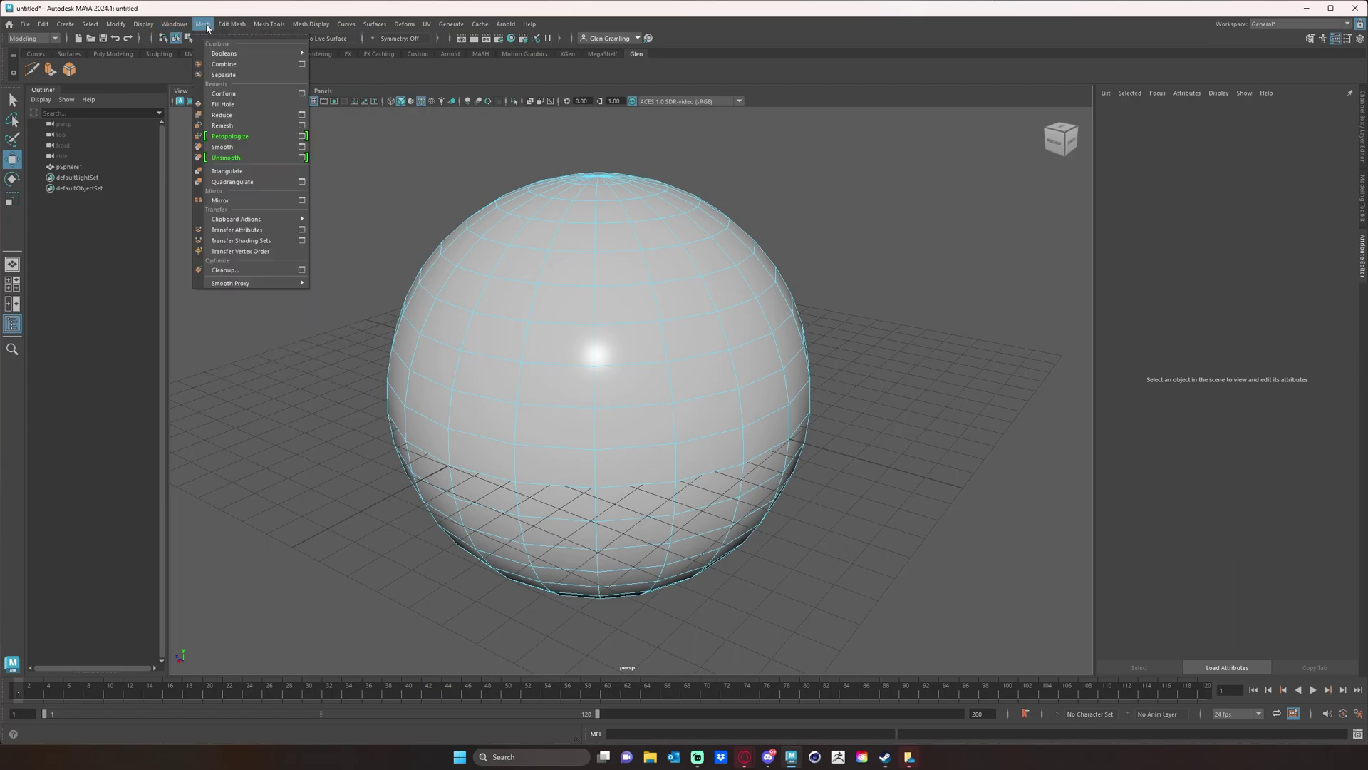
Preview the Mesh > Cleanup options, then add a Cleanup options shortcut to the shelf and test it.
click(301, 270)
drag(349, 264, 564, 204)
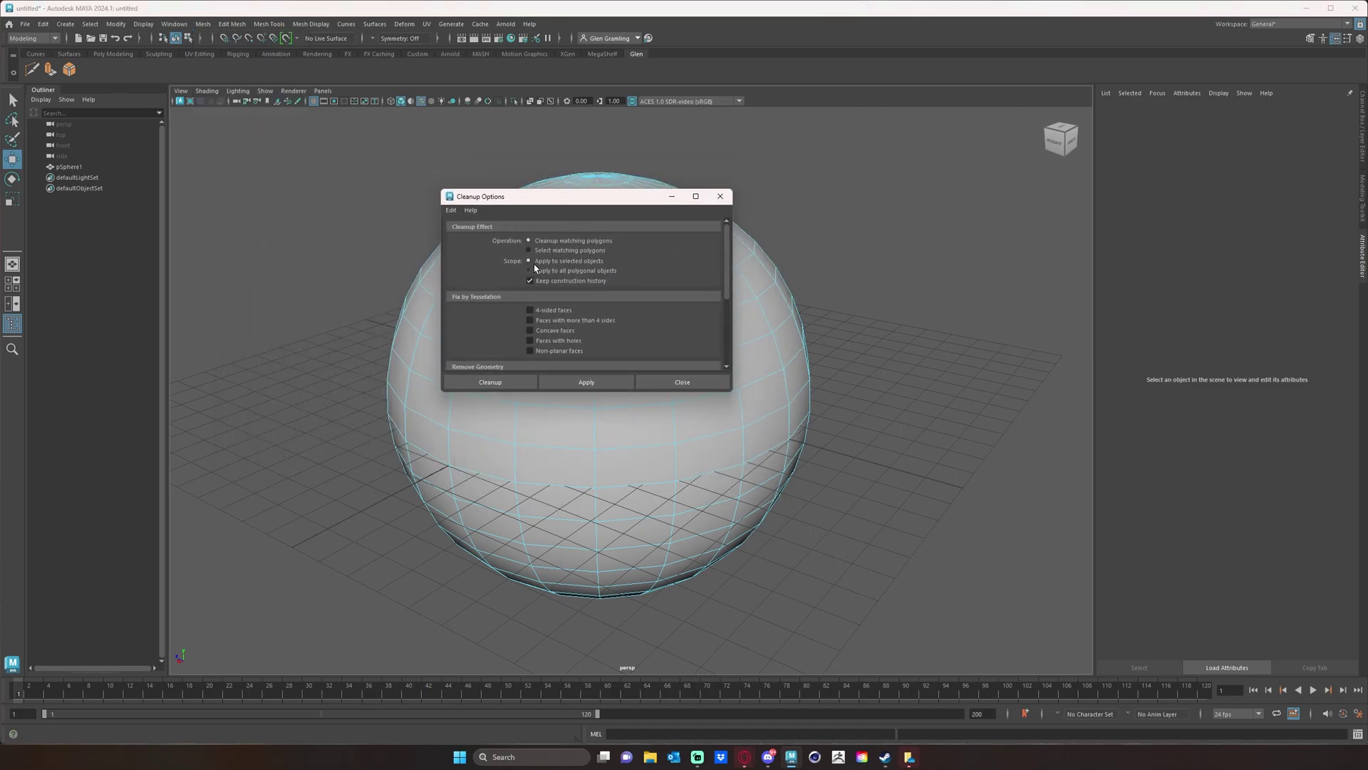
click(721, 197)
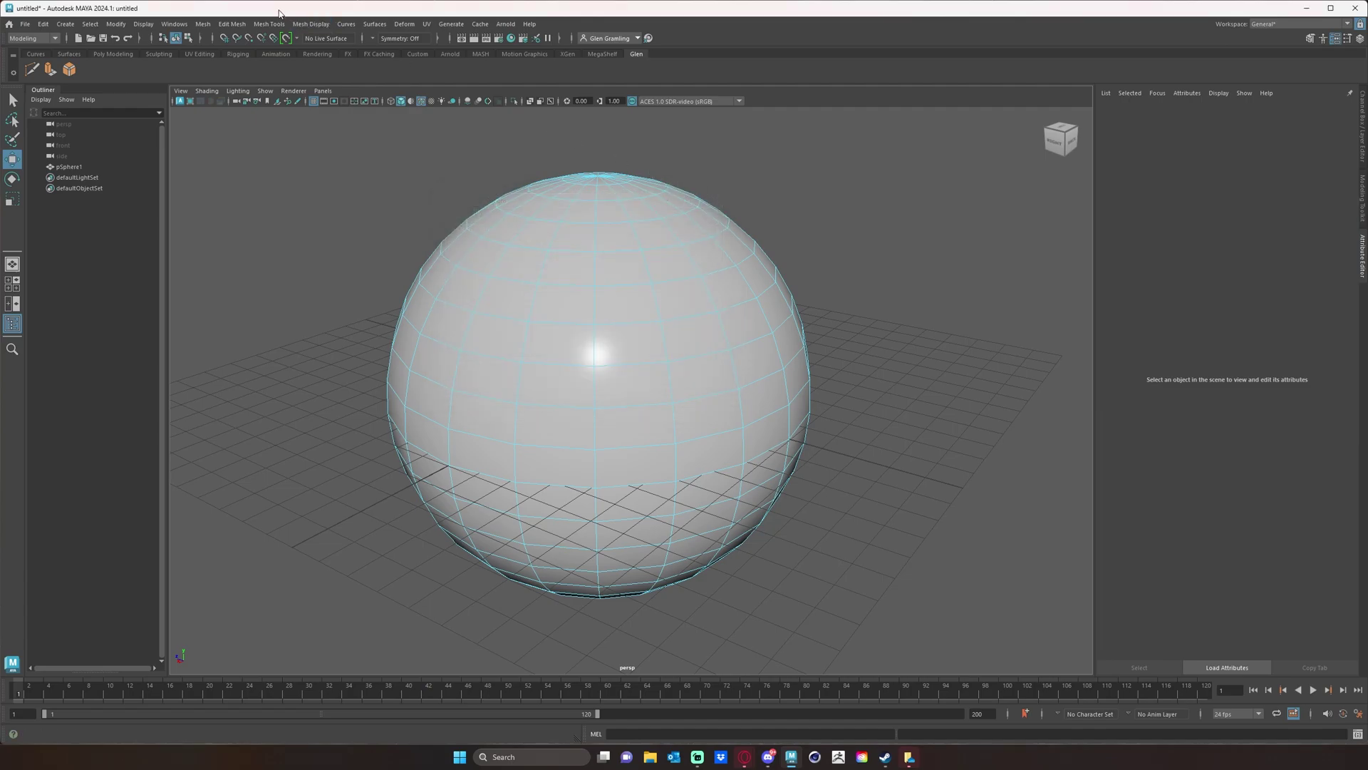
click(211, 27)
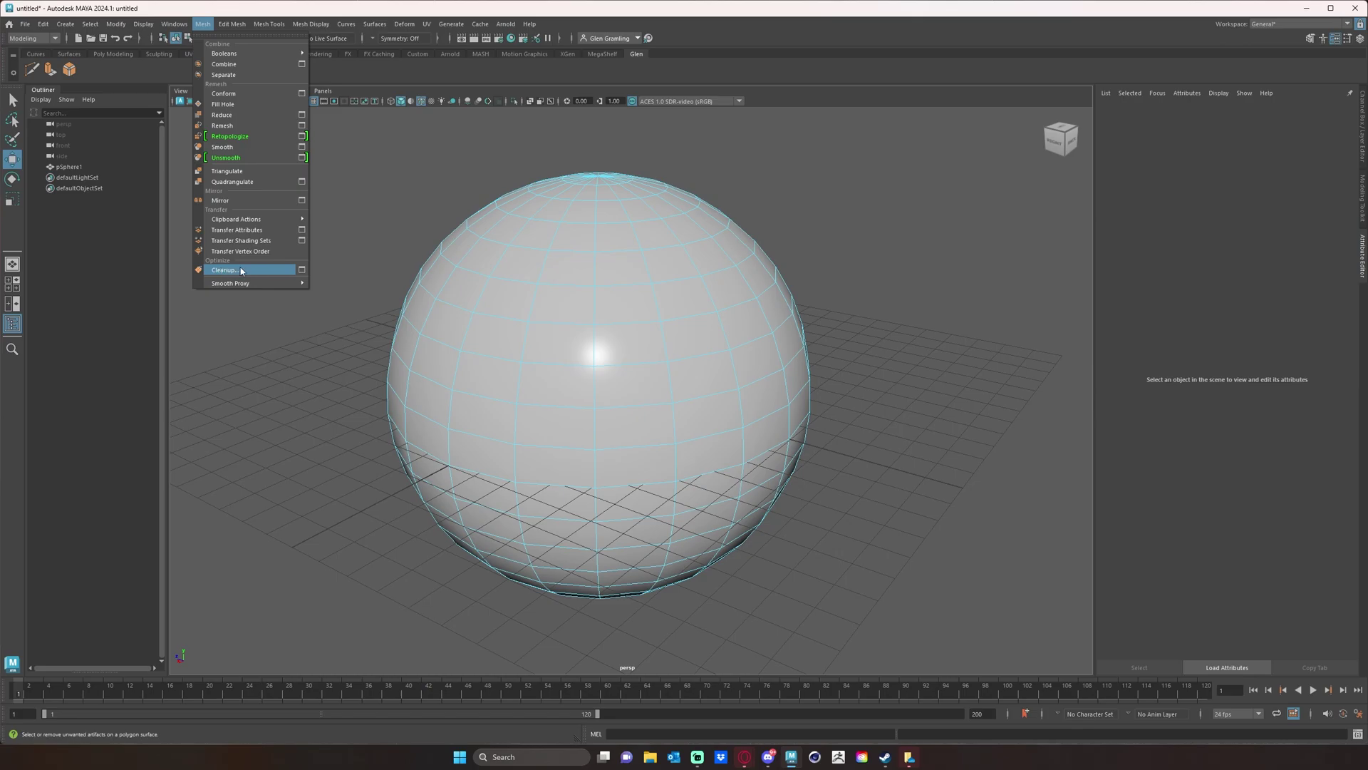
ctrl+shift+click(301, 272)
click(122, 114)
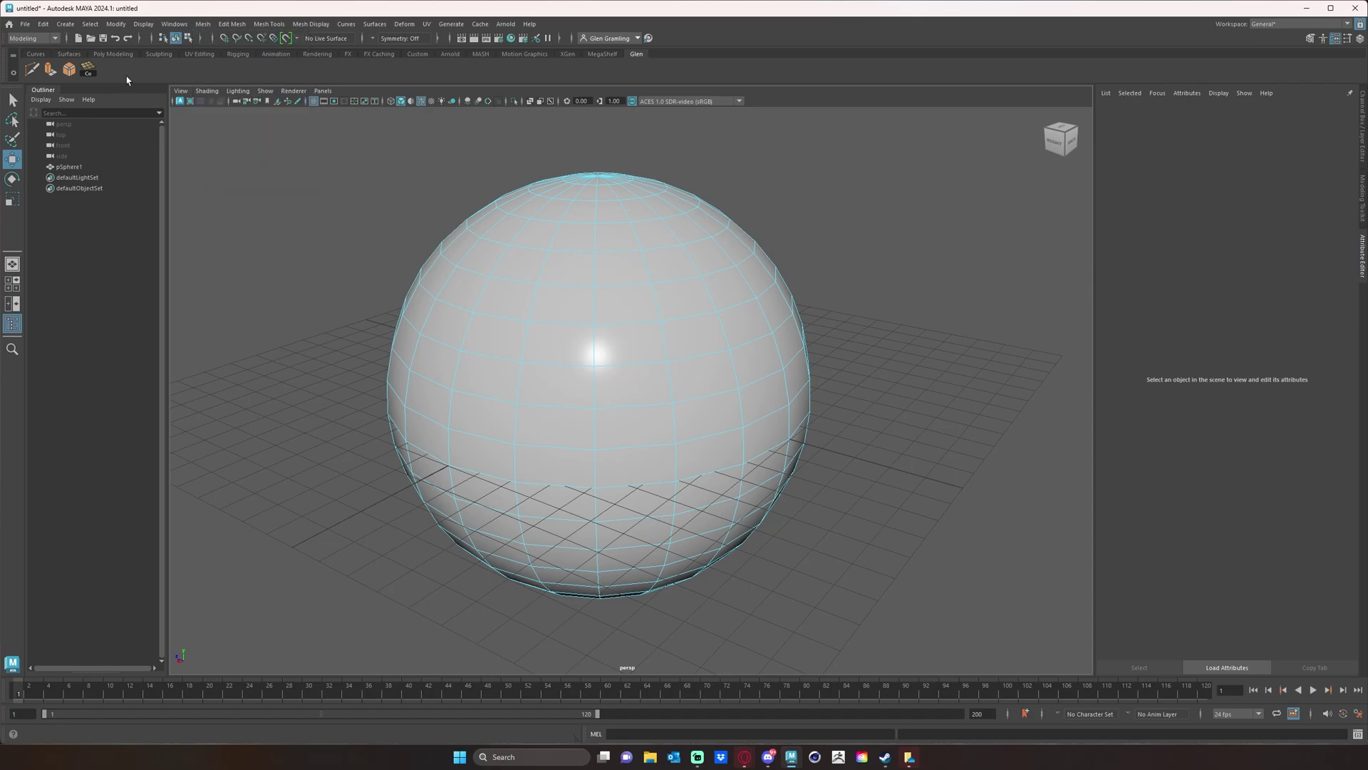
click(88, 71)
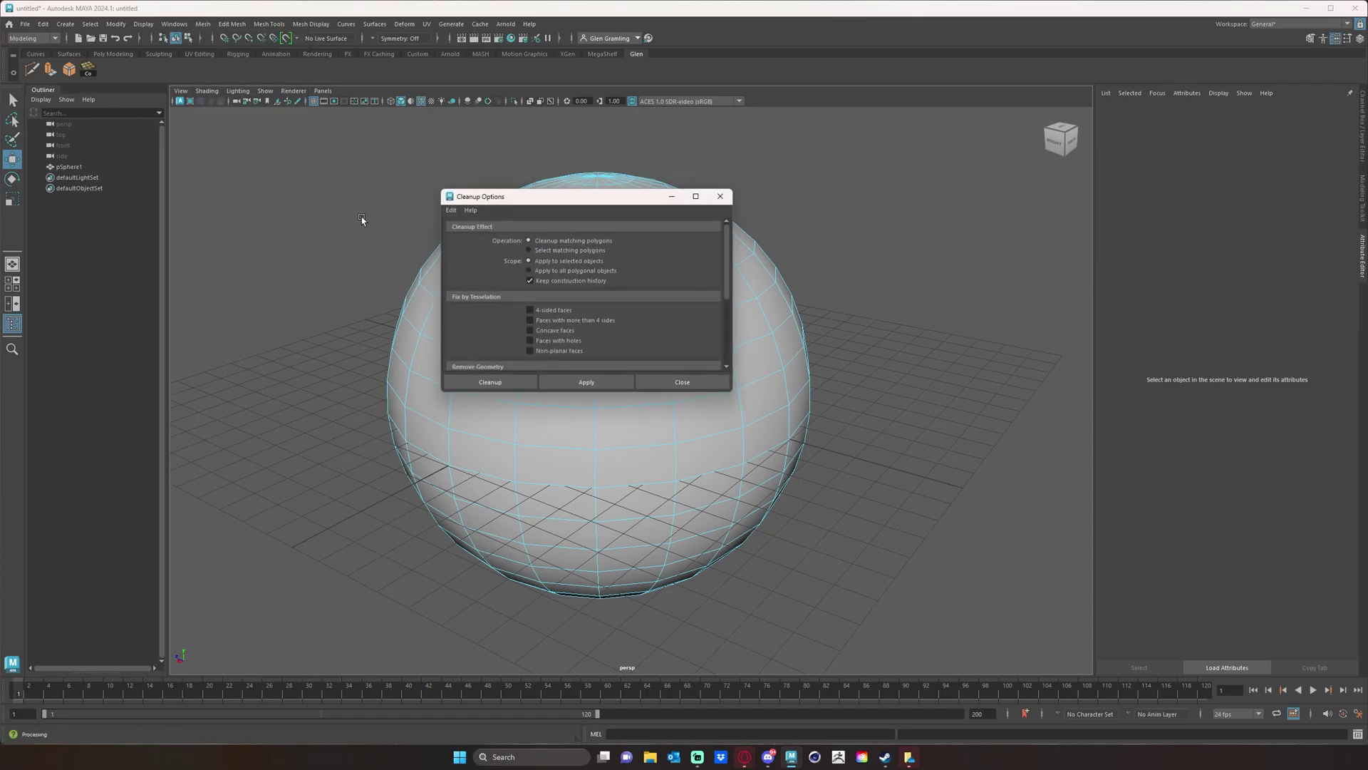
drag(605, 203, 492, 202)
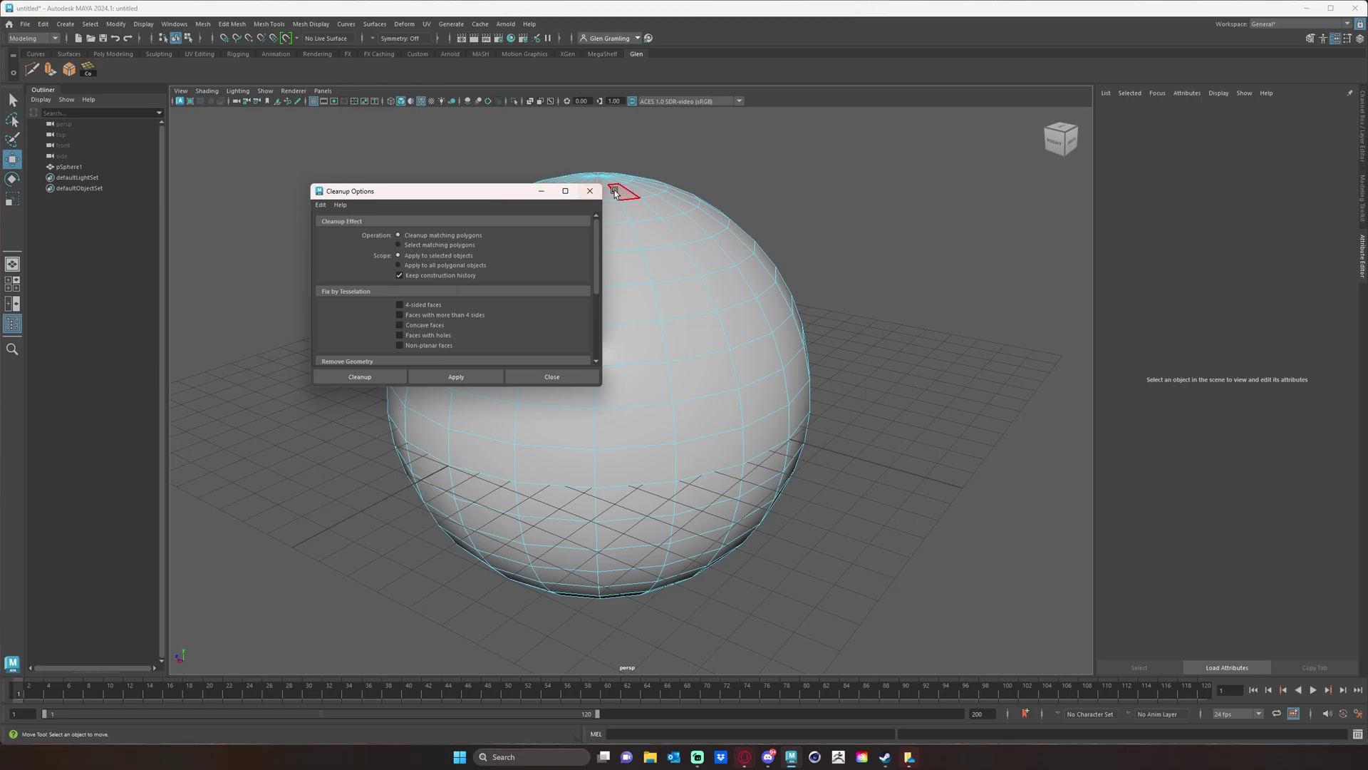
click(608, 196)
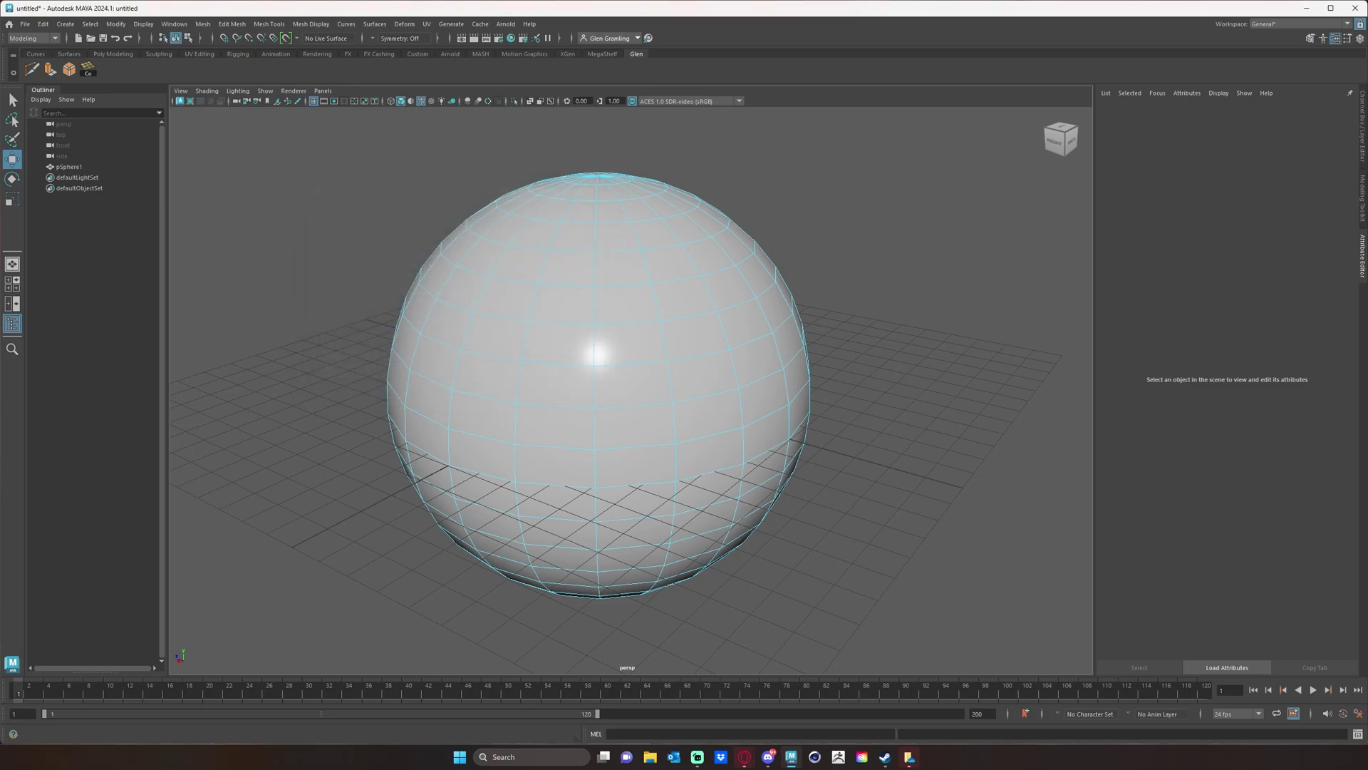
Add a second Cleanup shortcut to the shelf and confirm it opens Cleanup options.
click(203, 24)
ctrl+shift+click(229, 271)
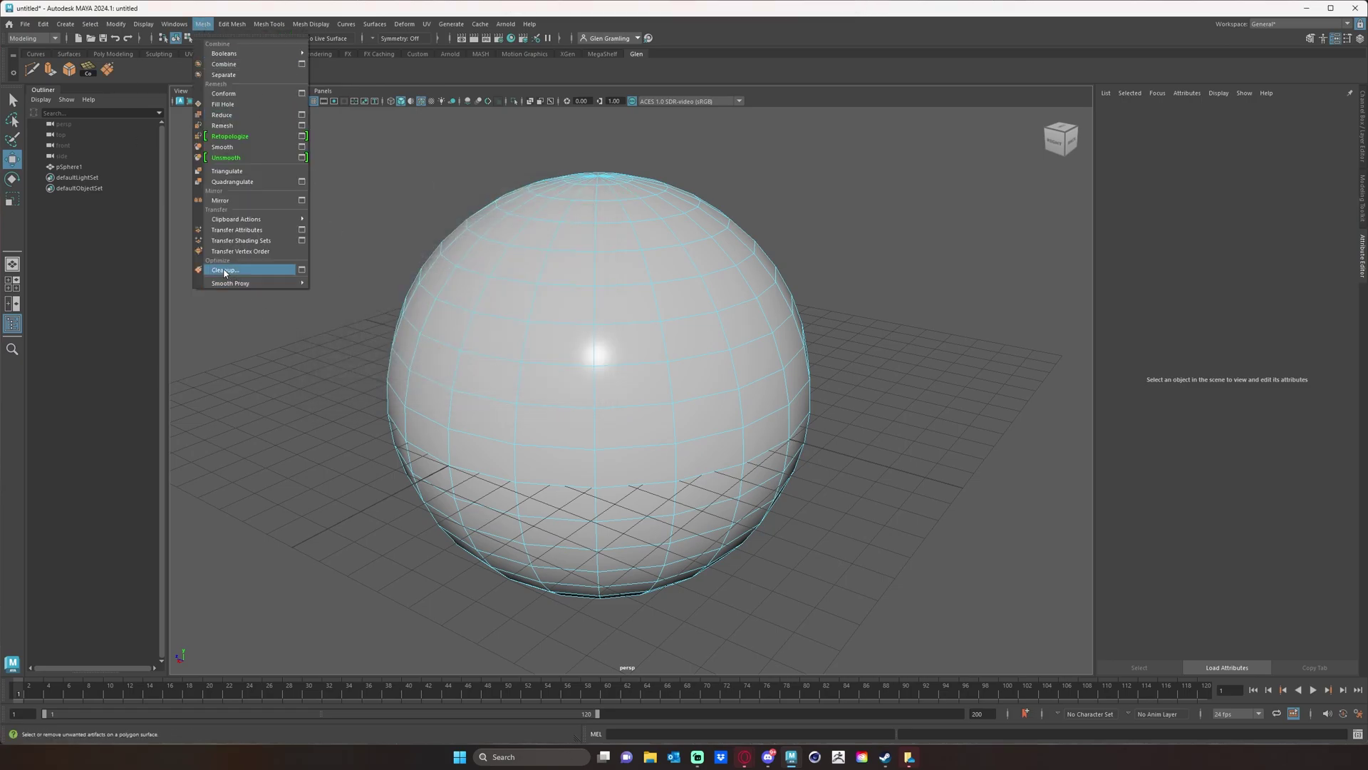
click(137, 64)
click(87, 68)
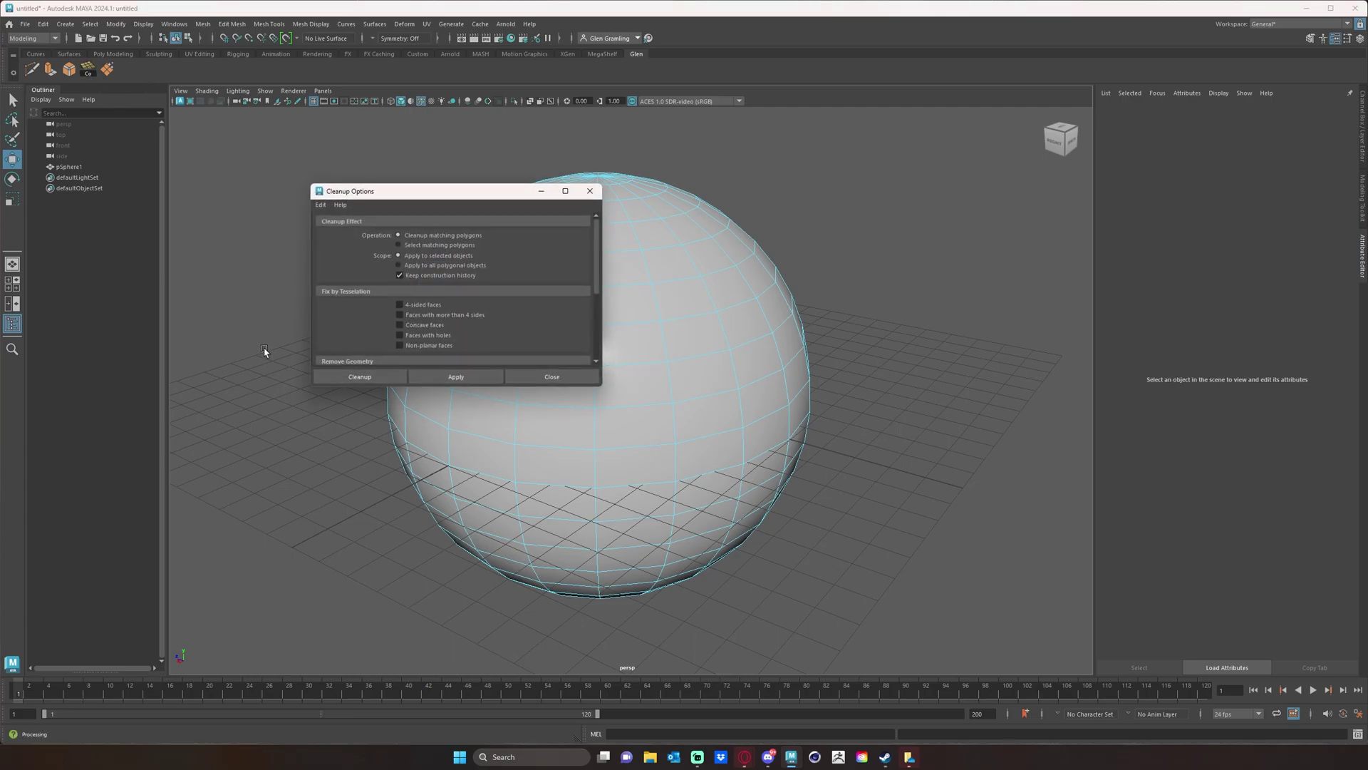
click(589, 191)
Select and deselect pSphere1, then reopen Cleanup options from the shelf shortcut.
right_drag(609, 299, 601, 284)
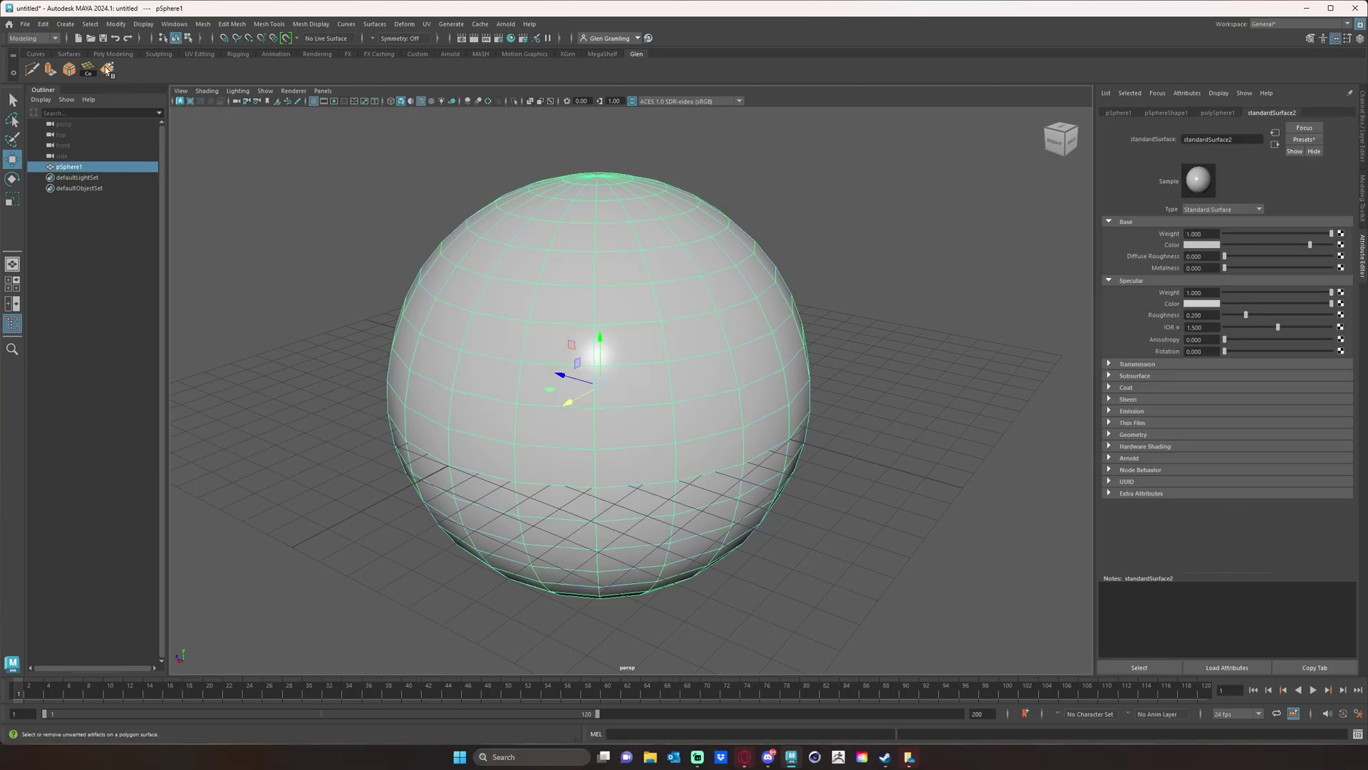
click(288, 396)
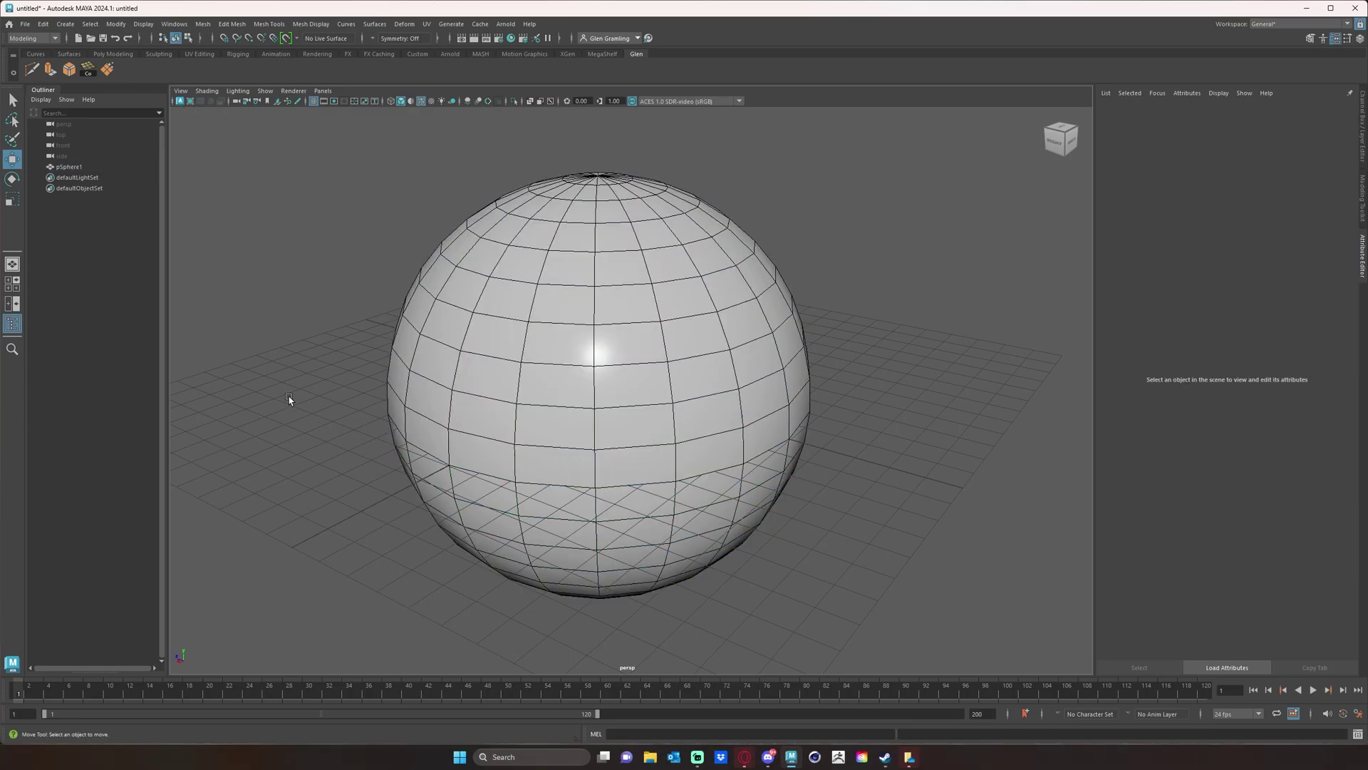
click(107, 71)
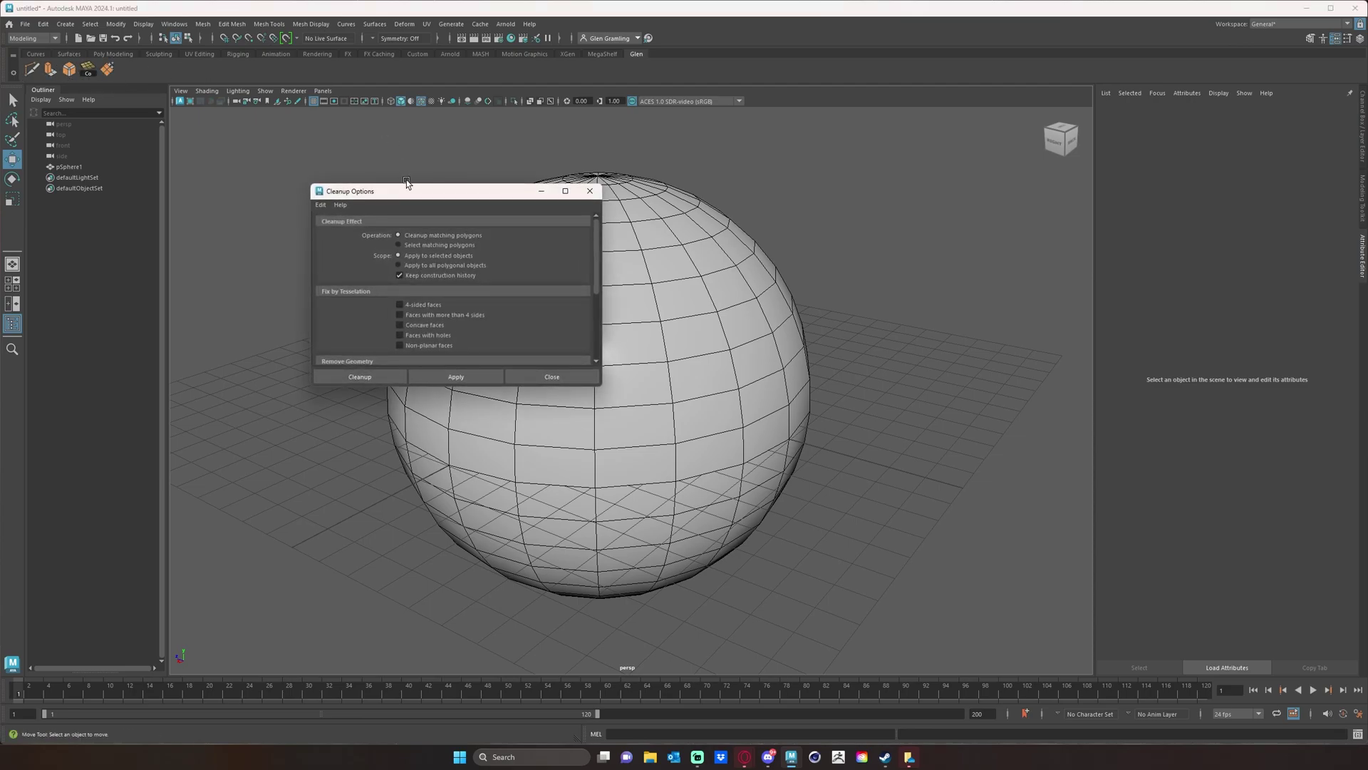
drag(412, 189, 382, 175)
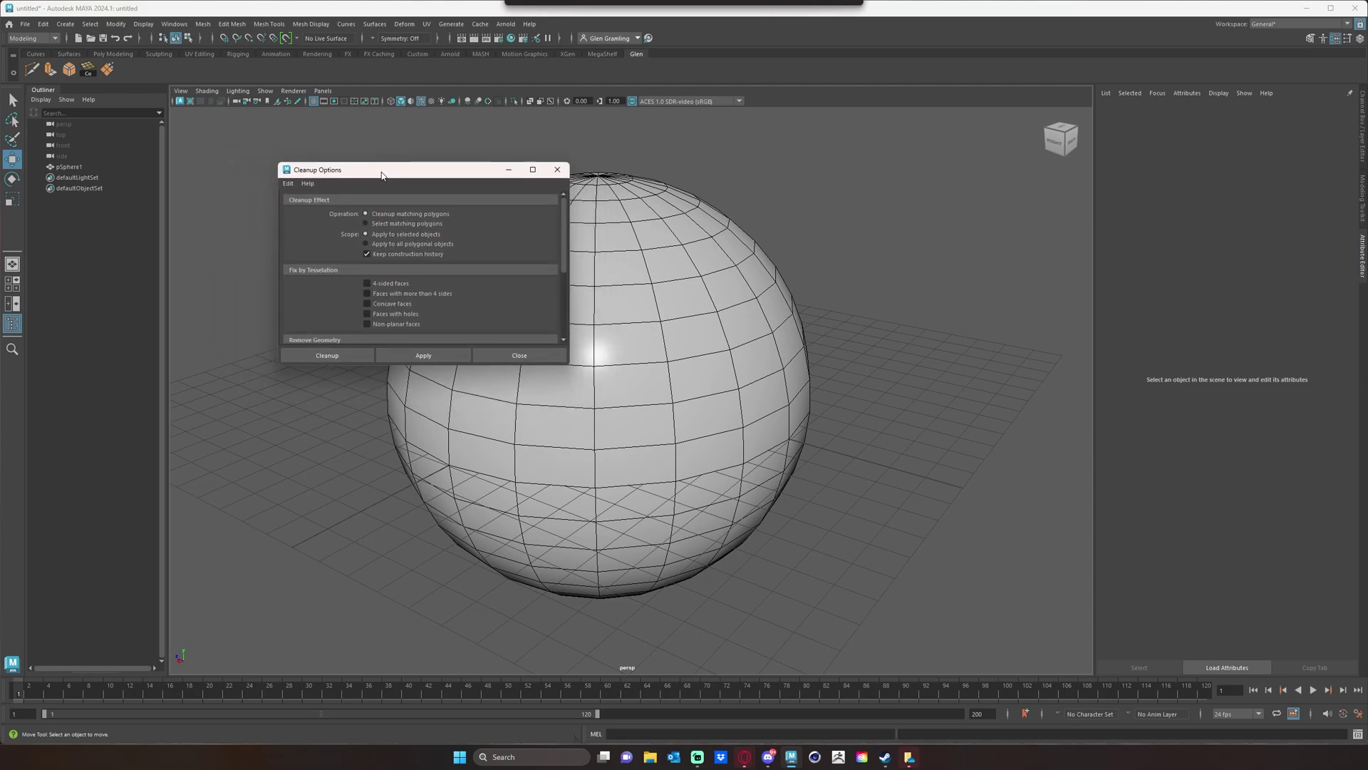
mouse_move(377, 181)
mouse_down()
mouse_move(404, 194)
mouse_move(390, 196)
mouse_up()
click(571, 186)
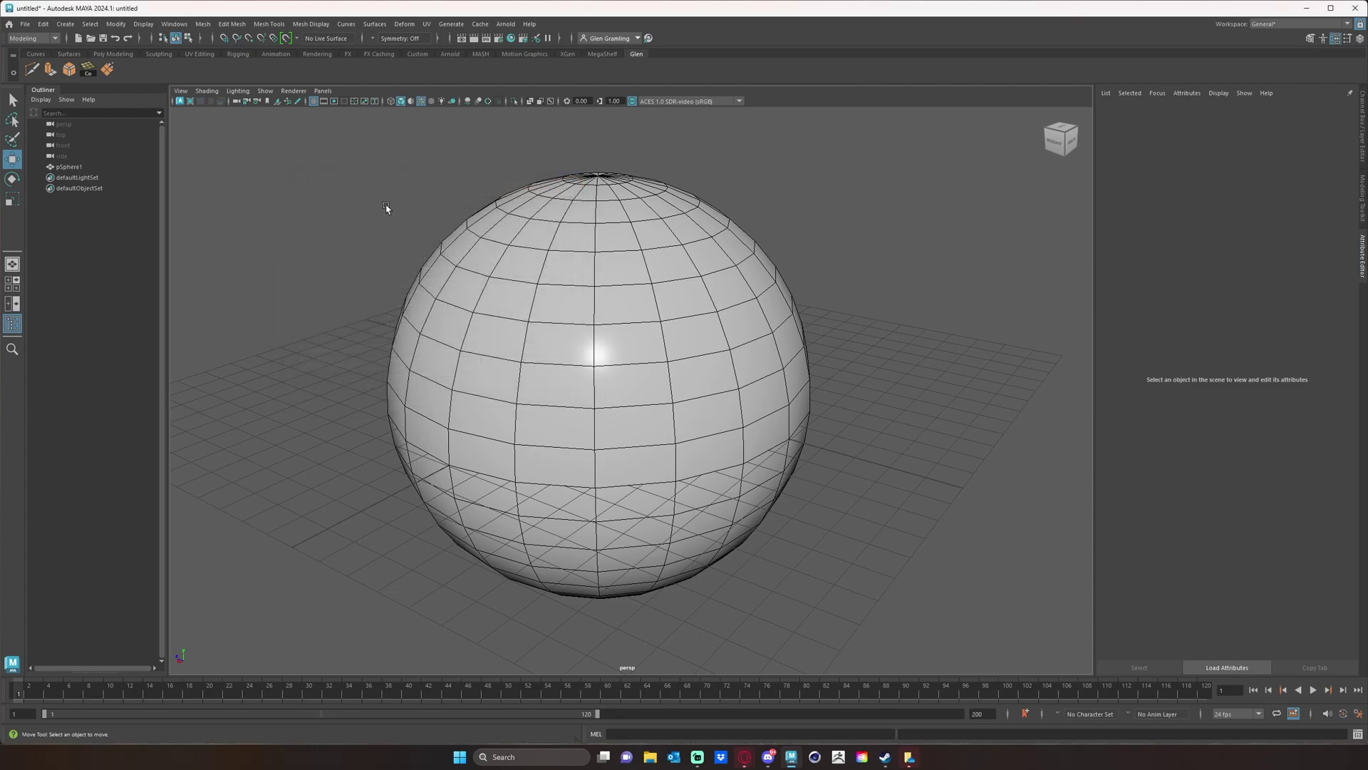
Open the Shelf Editor from the shelf management menu.
click(15, 72)
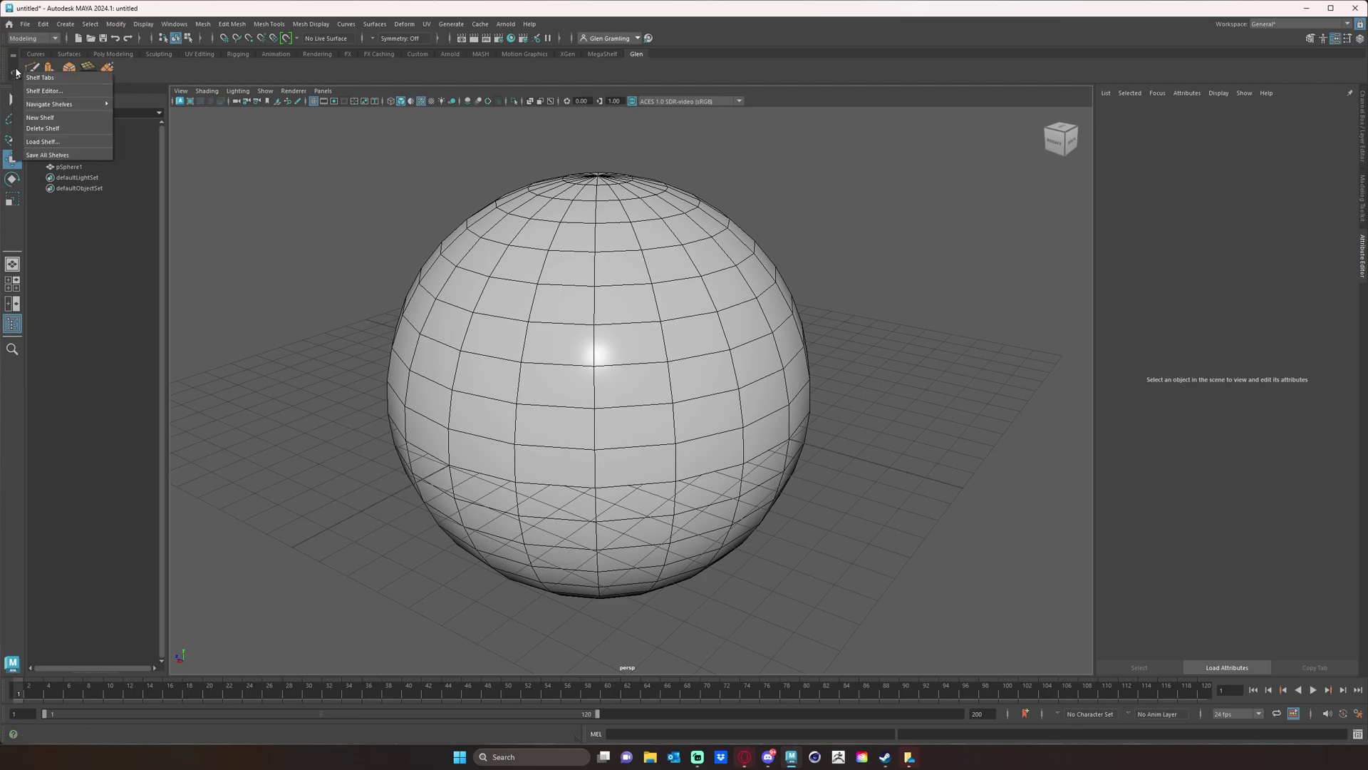
click(15, 75)
click(16, 75)
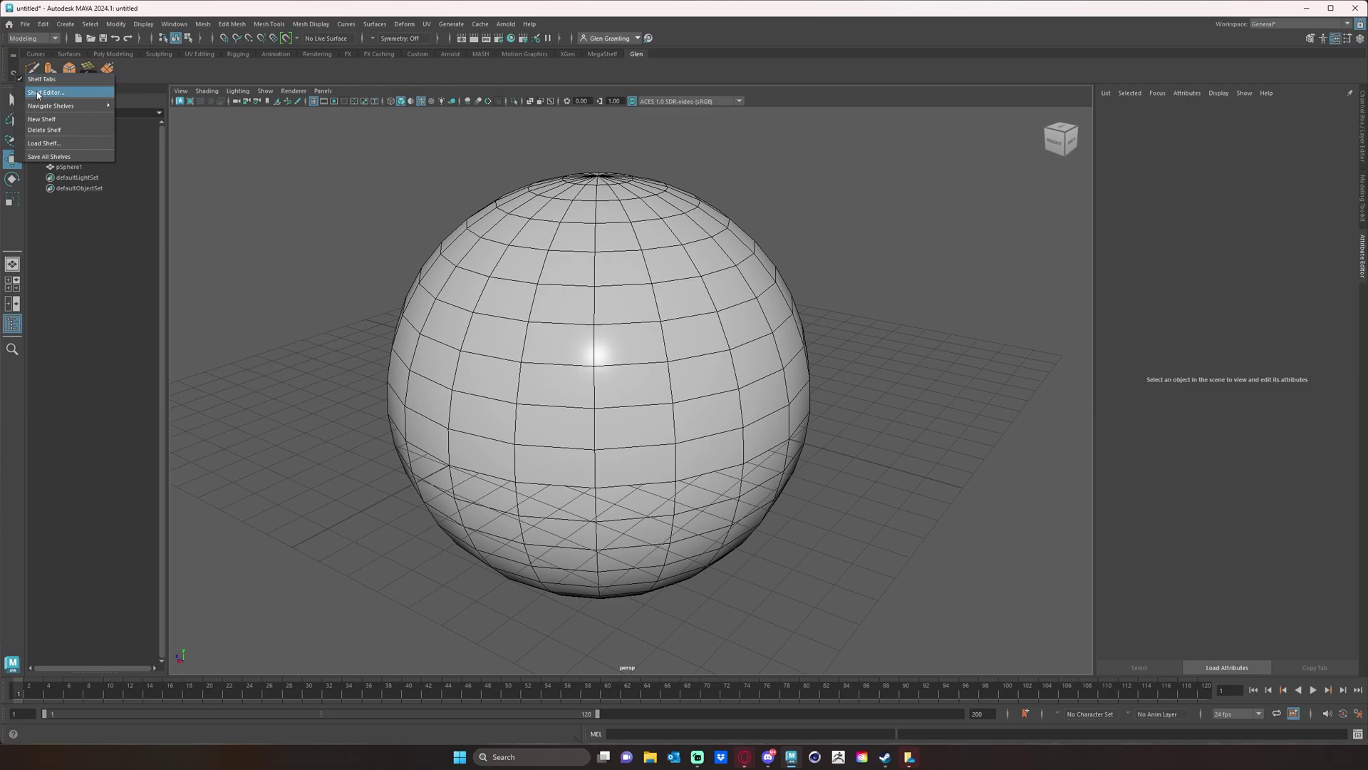
click(42, 91)
drag(346, 258, 447, 216)
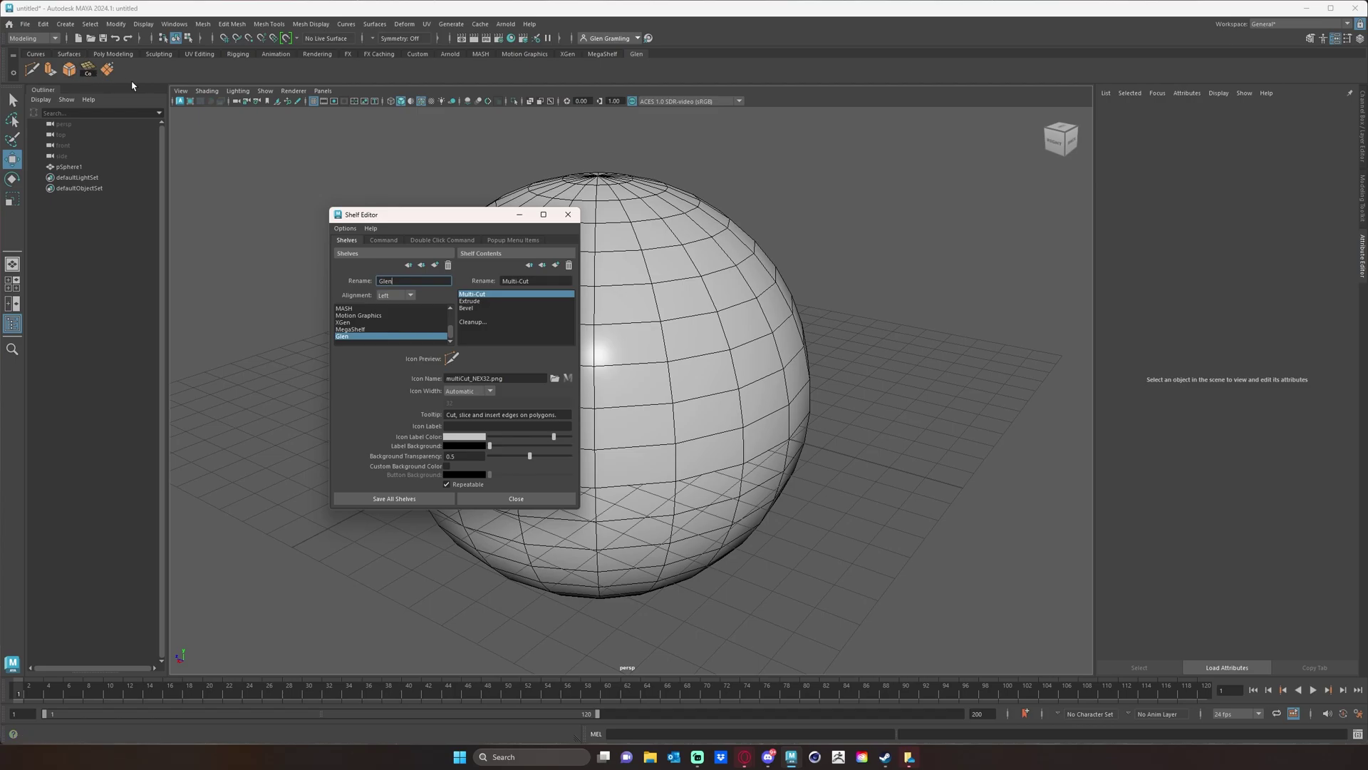
Rename the Cleanup item under Shelf Contents to CleanOptions.
click(468, 314)
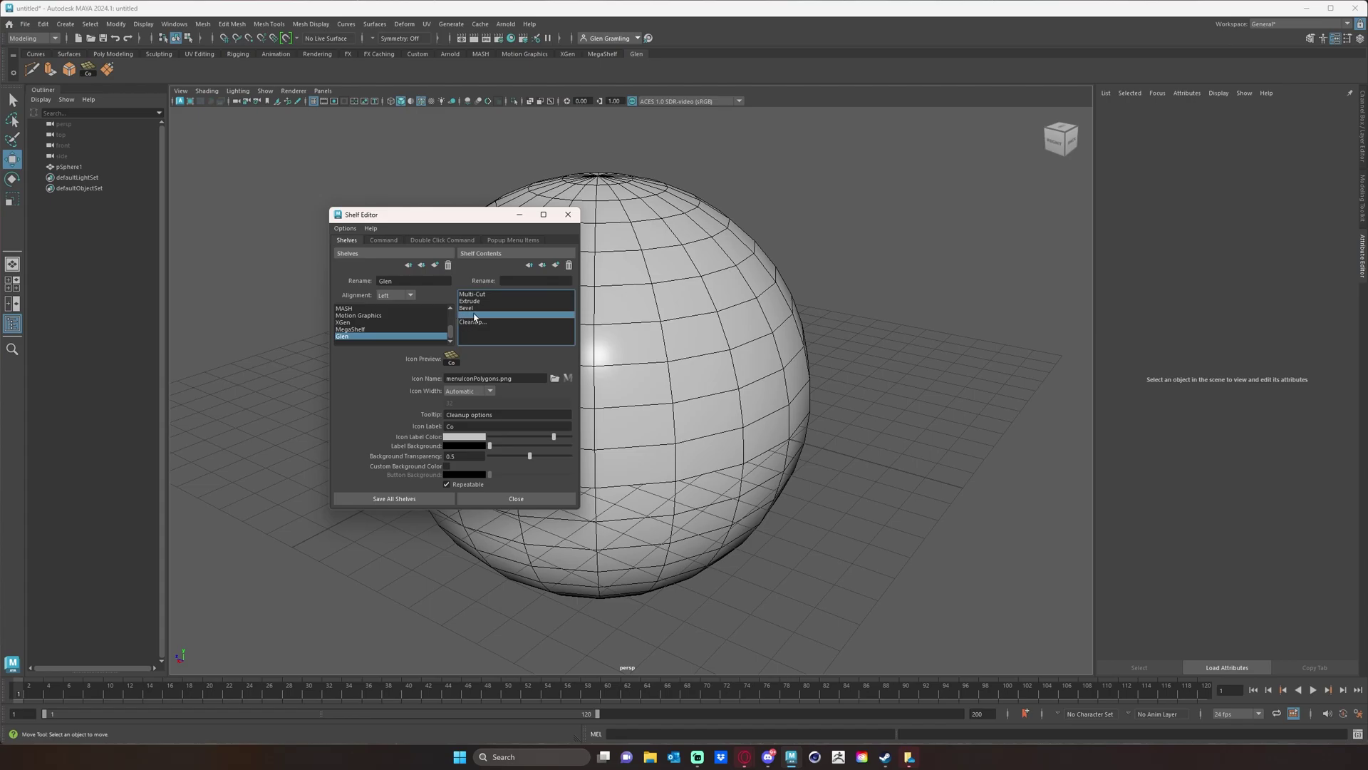
click(530, 281)
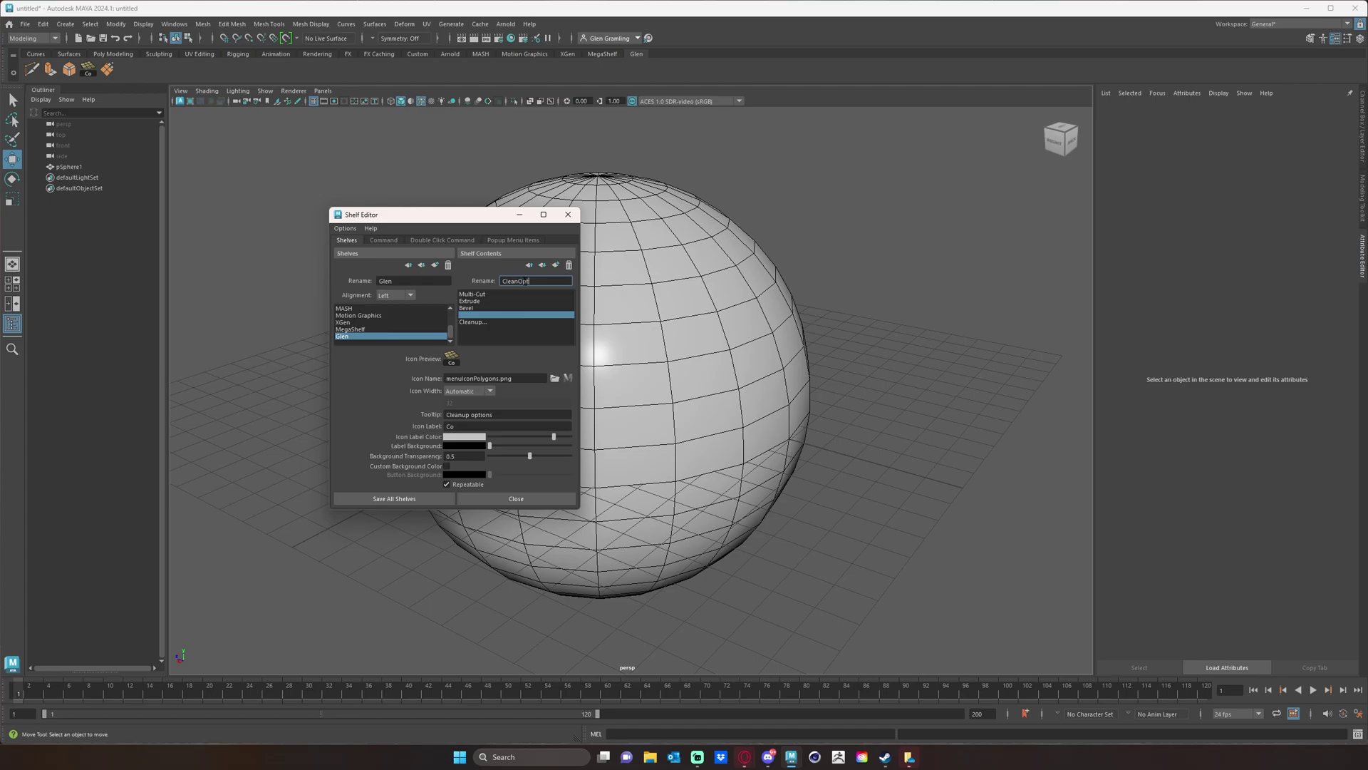
key(Return)
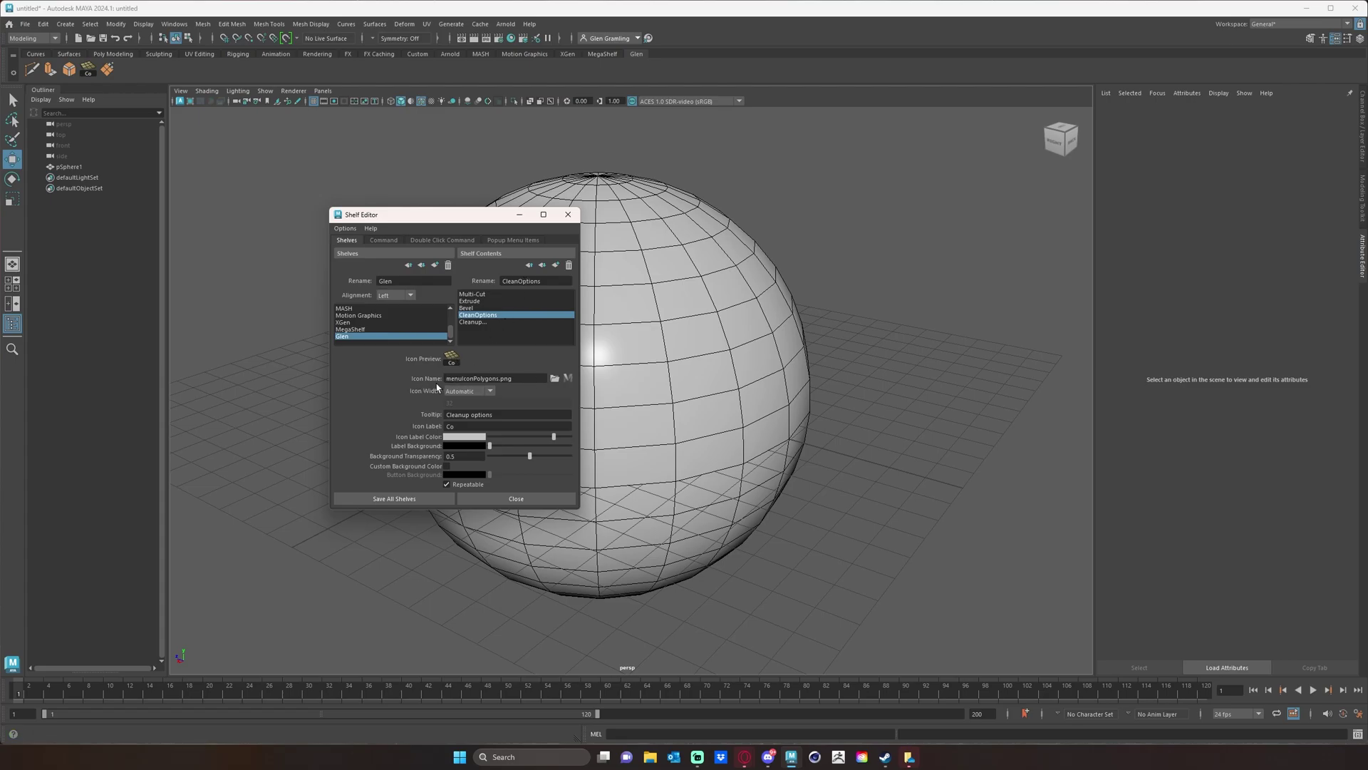
Open the built-in icon list and preview icons from a_standard_surface.png to addCreateGeneric.png.
click(555, 379)
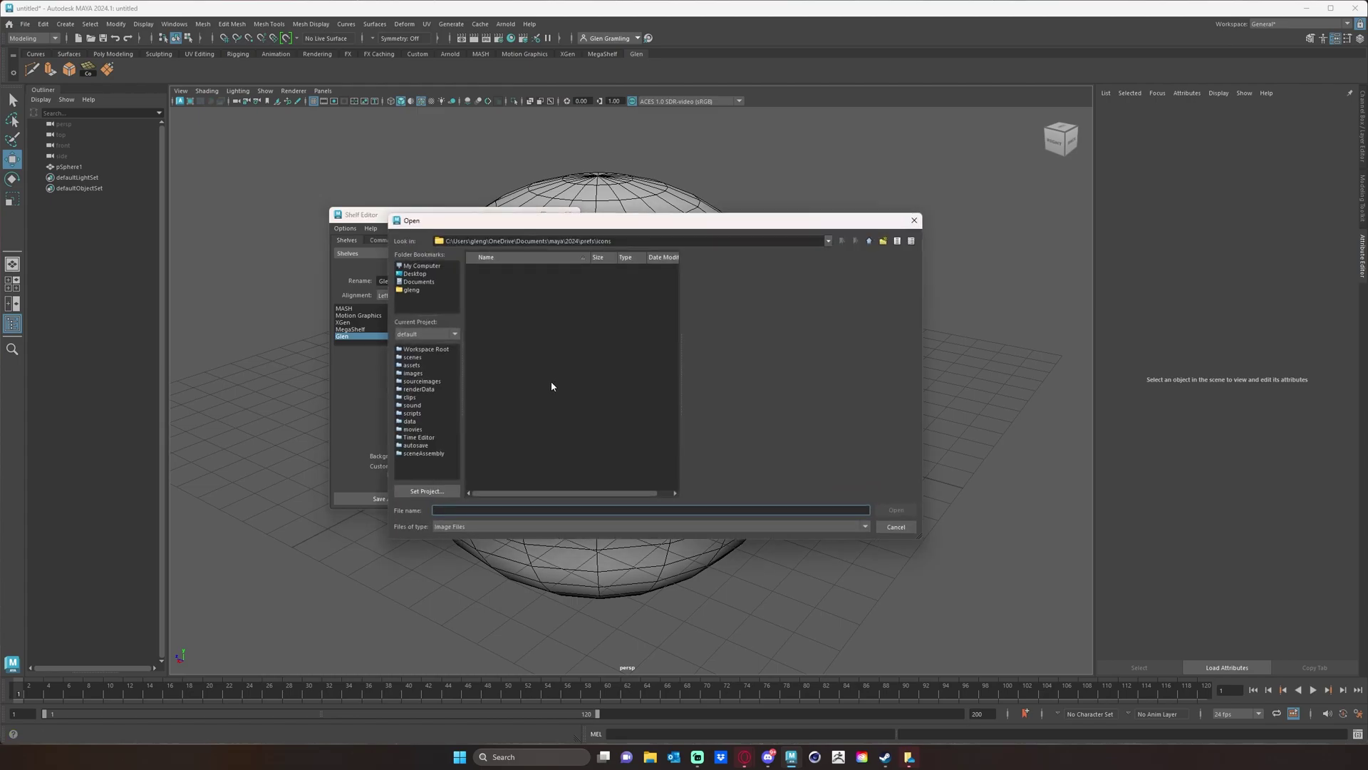
click(915, 220)
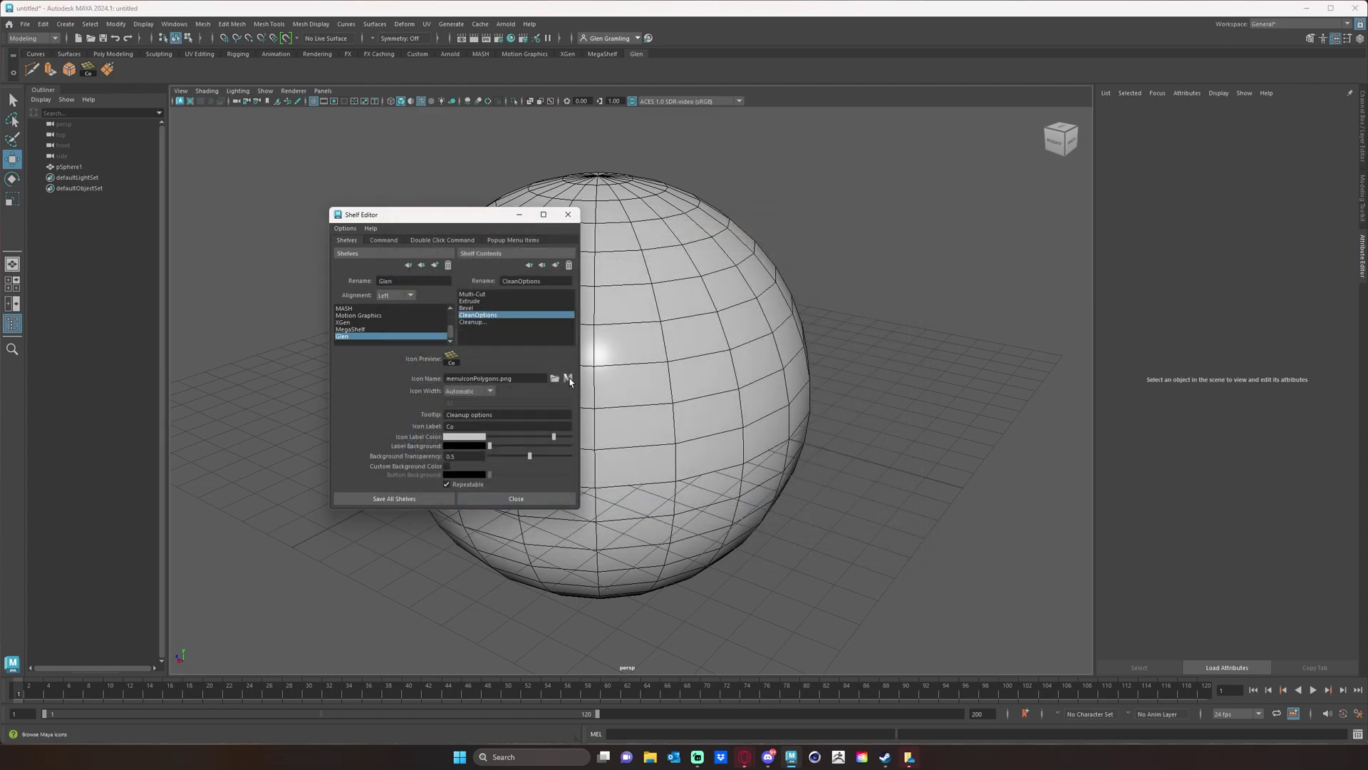
click(568, 378)
click(617, 361)
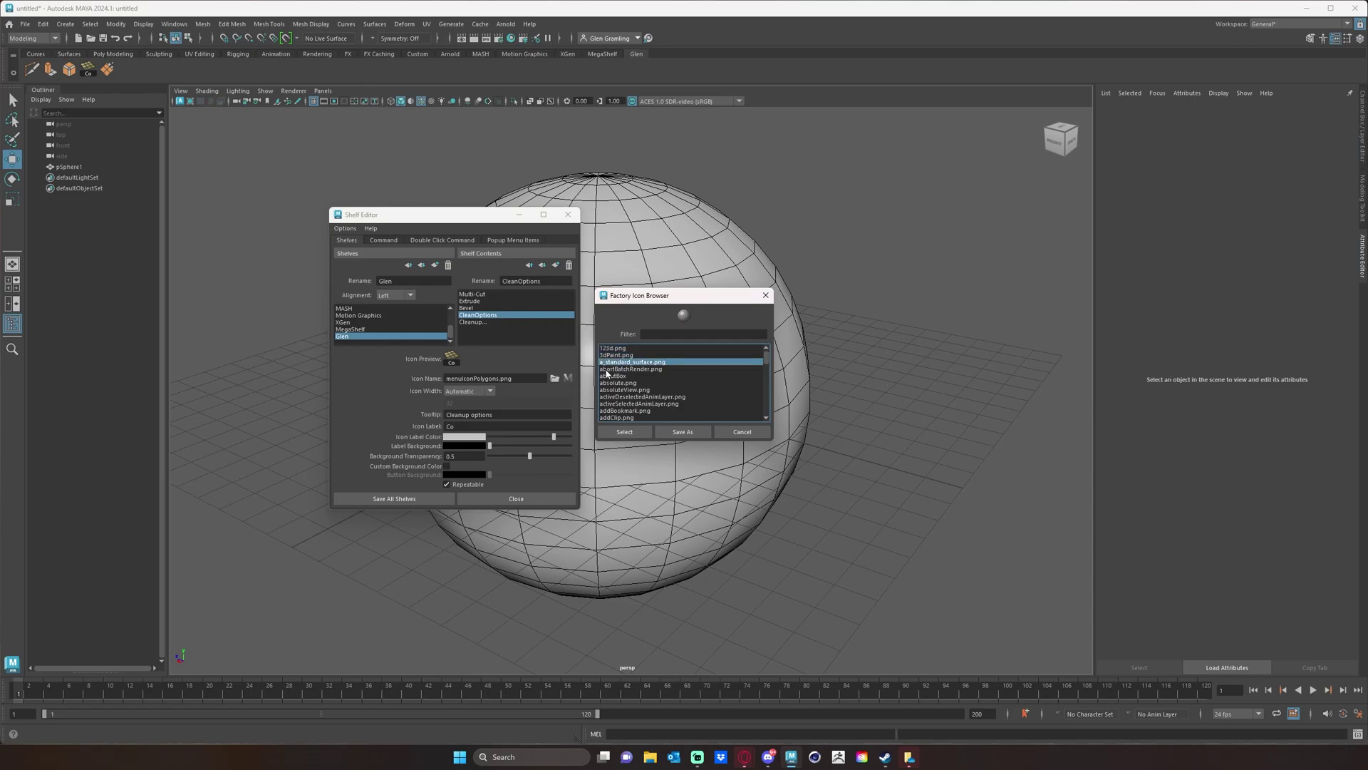
click(633, 377)
click(625, 386)
click(626, 391)
click(627, 393)
click(627, 394)
click(627, 395)
click(627, 393)
click(629, 391)
click(630, 389)
click(631, 393)
click(628, 401)
Step further through the icons and apply the advancedSettings_100.png gear icon.
key(Down)
key(Down)
key(Down)
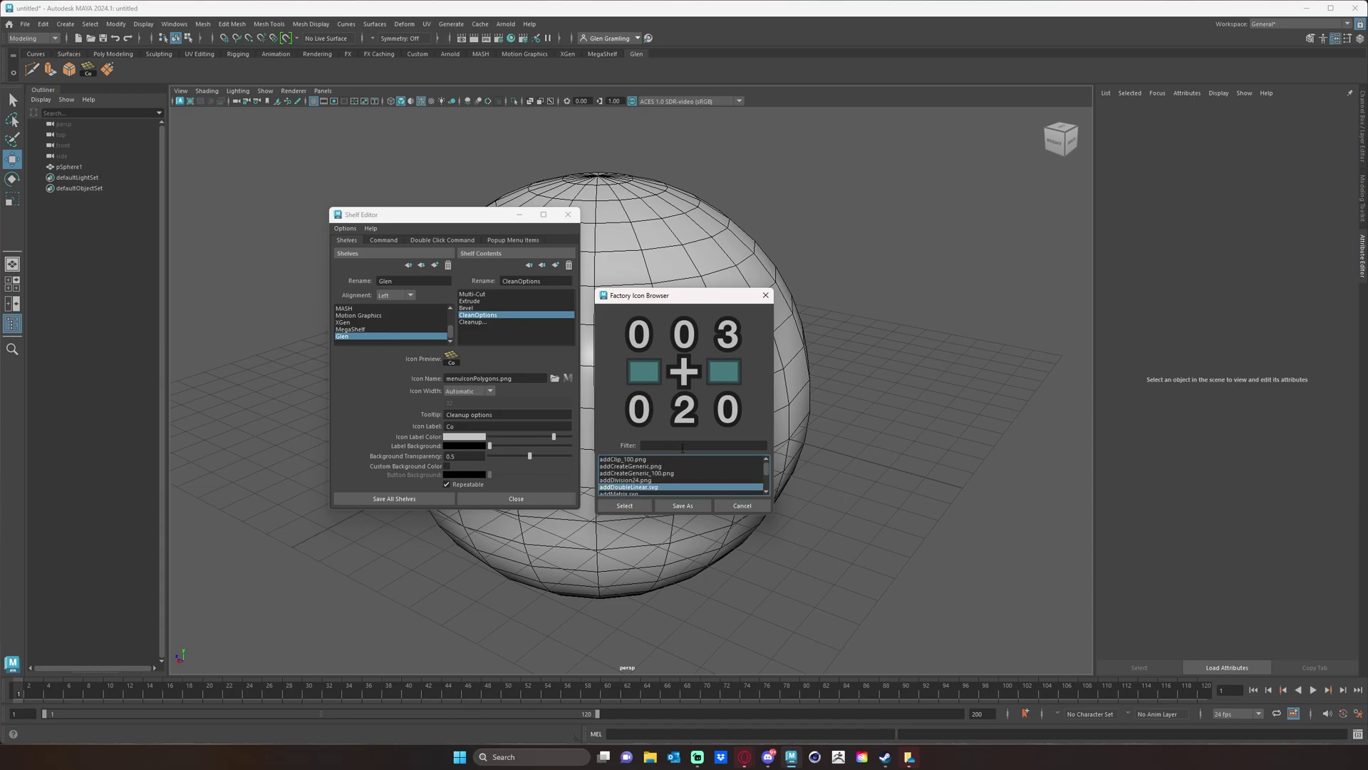
key(Down)
key(Down)
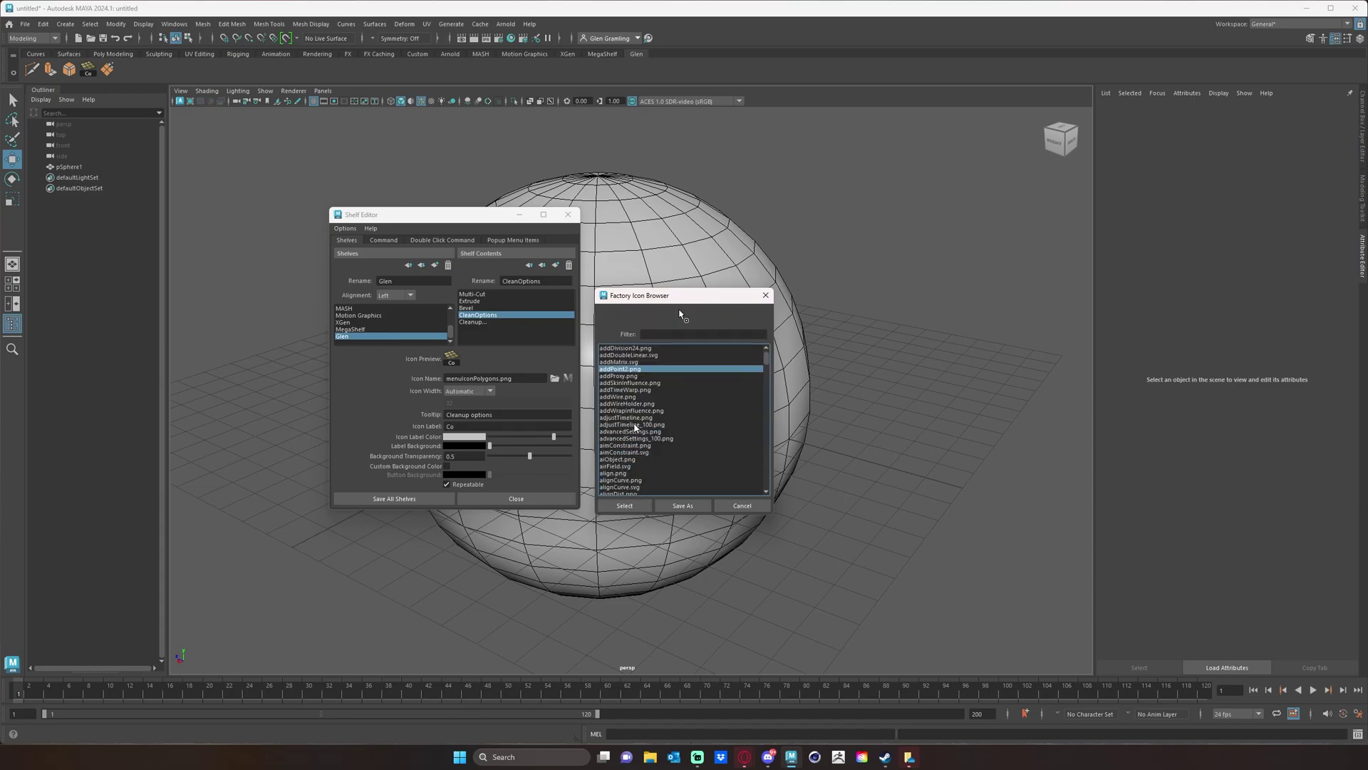
click(635, 390)
click(635, 397)
click(633, 404)
click(631, 418)
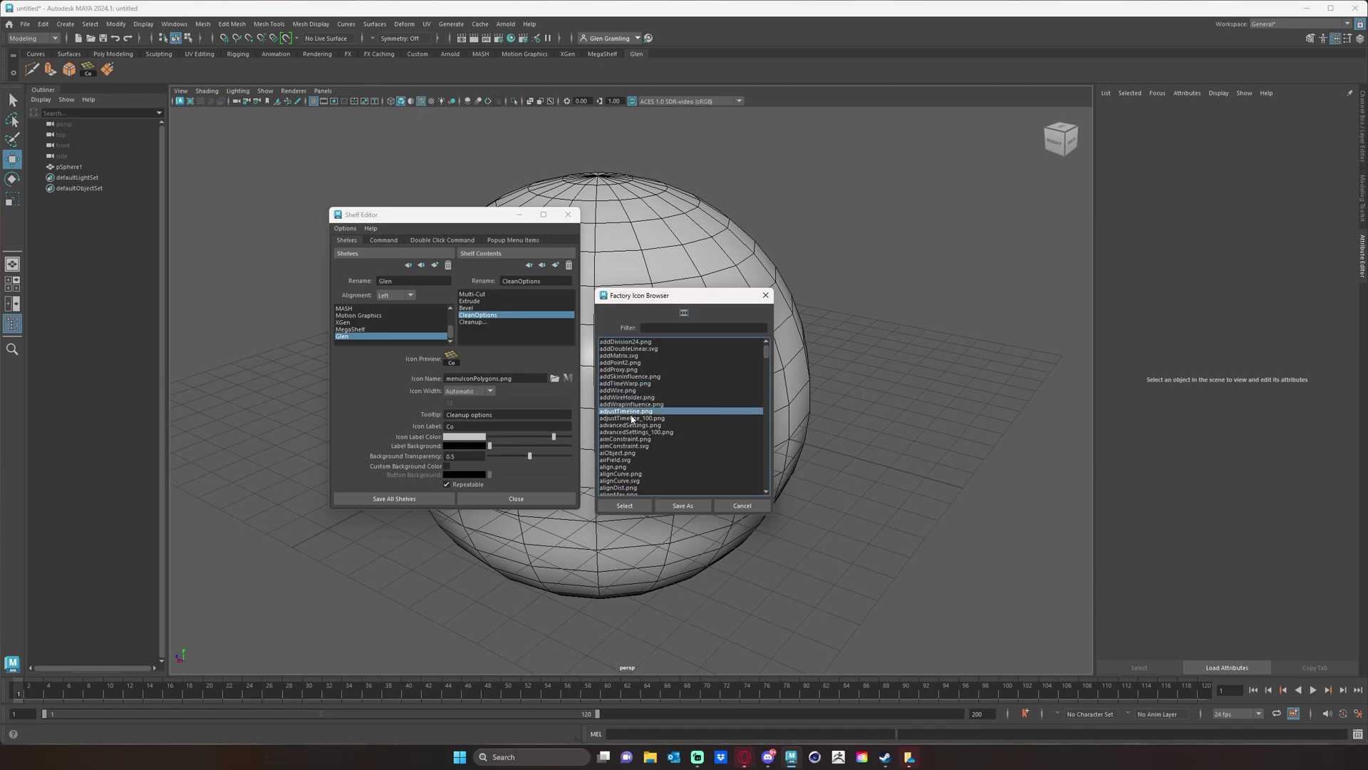
click(632, 418)
click(631, 432)
click(631, 440)
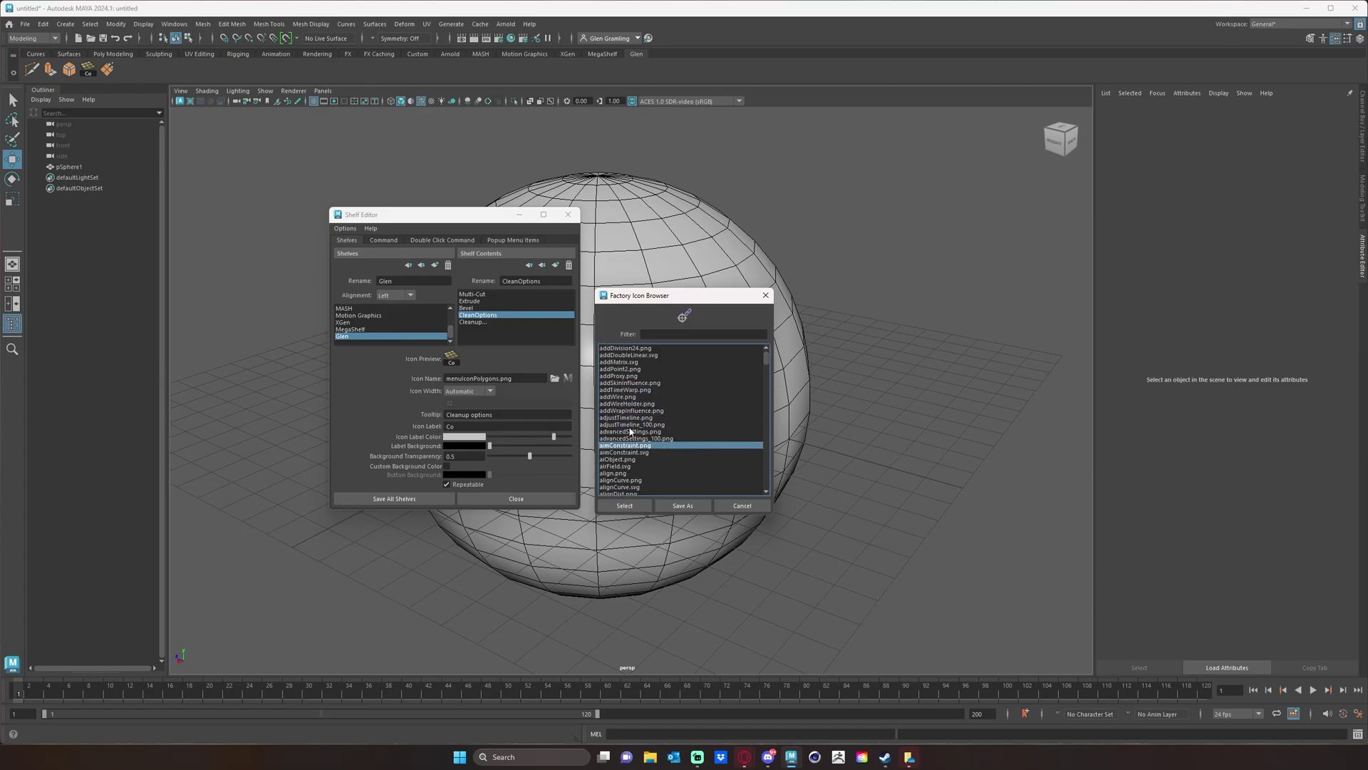
click(631, 438)
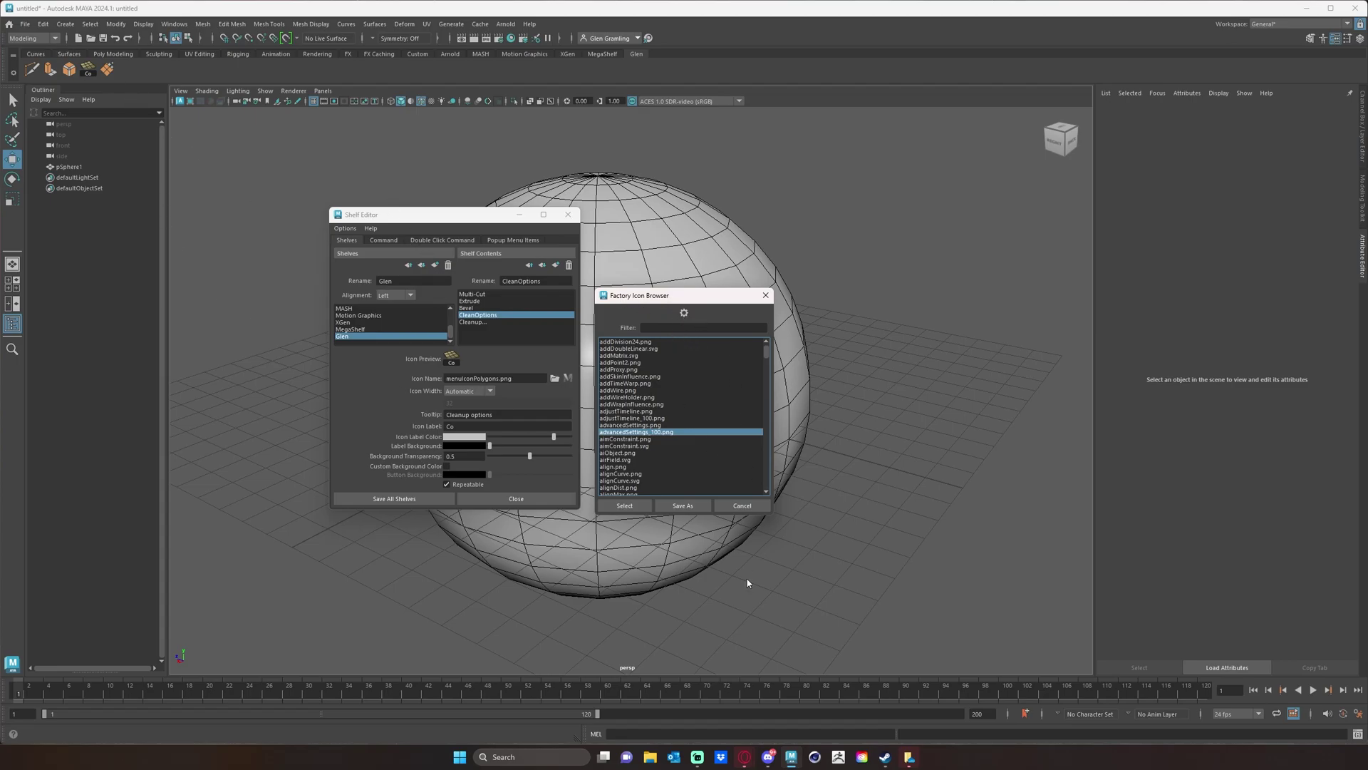
click(624, 505)
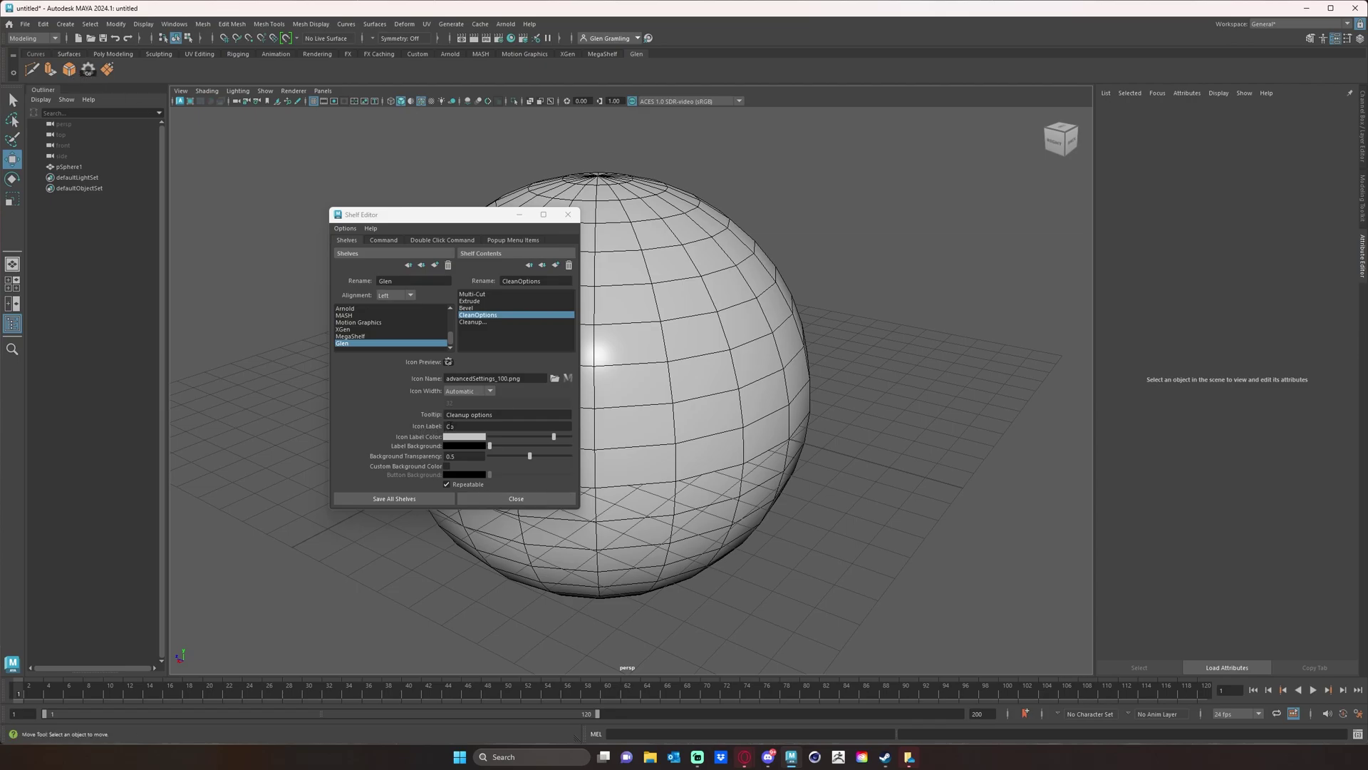
Empty the gear button's Icon Label field, then Save All Shelves and close the editor.
click(481, 426)
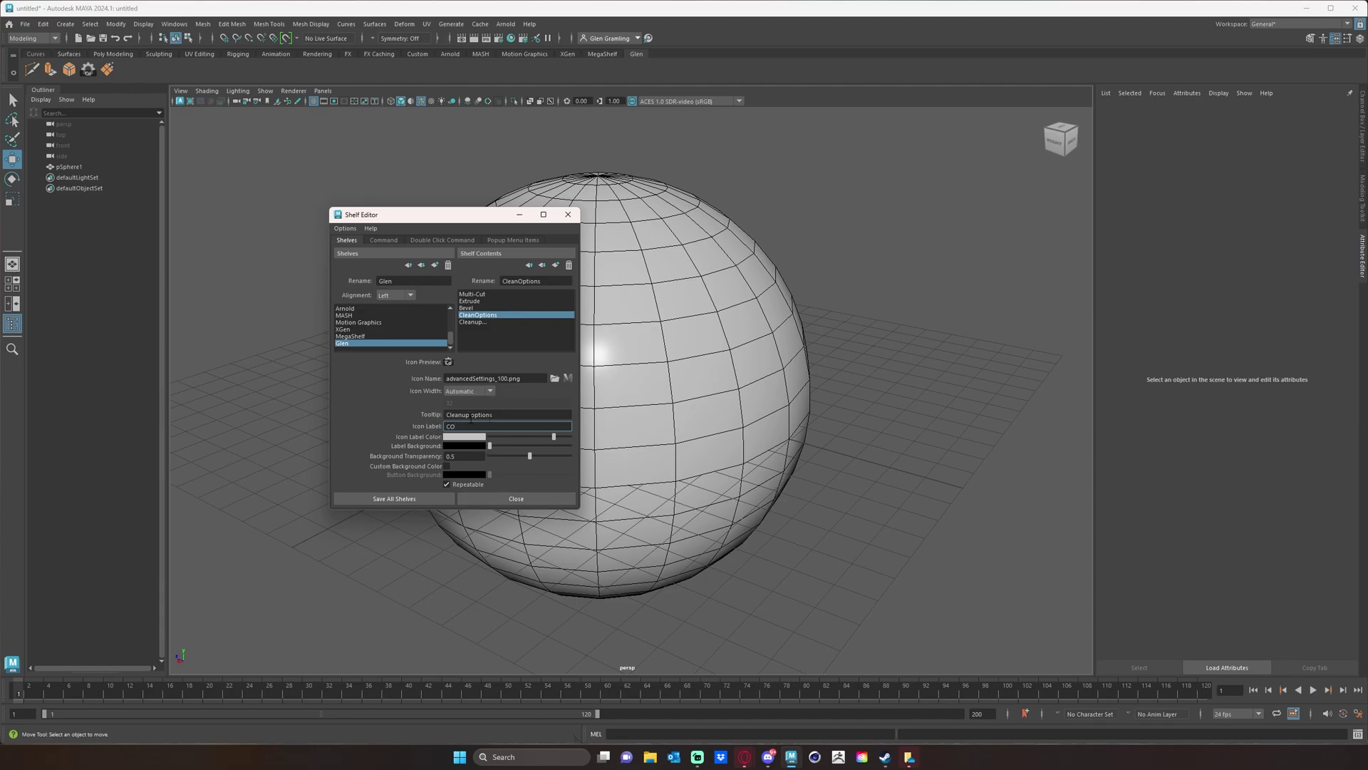
key(ctrl+a)
key(BackSpace)
click(471, 416)
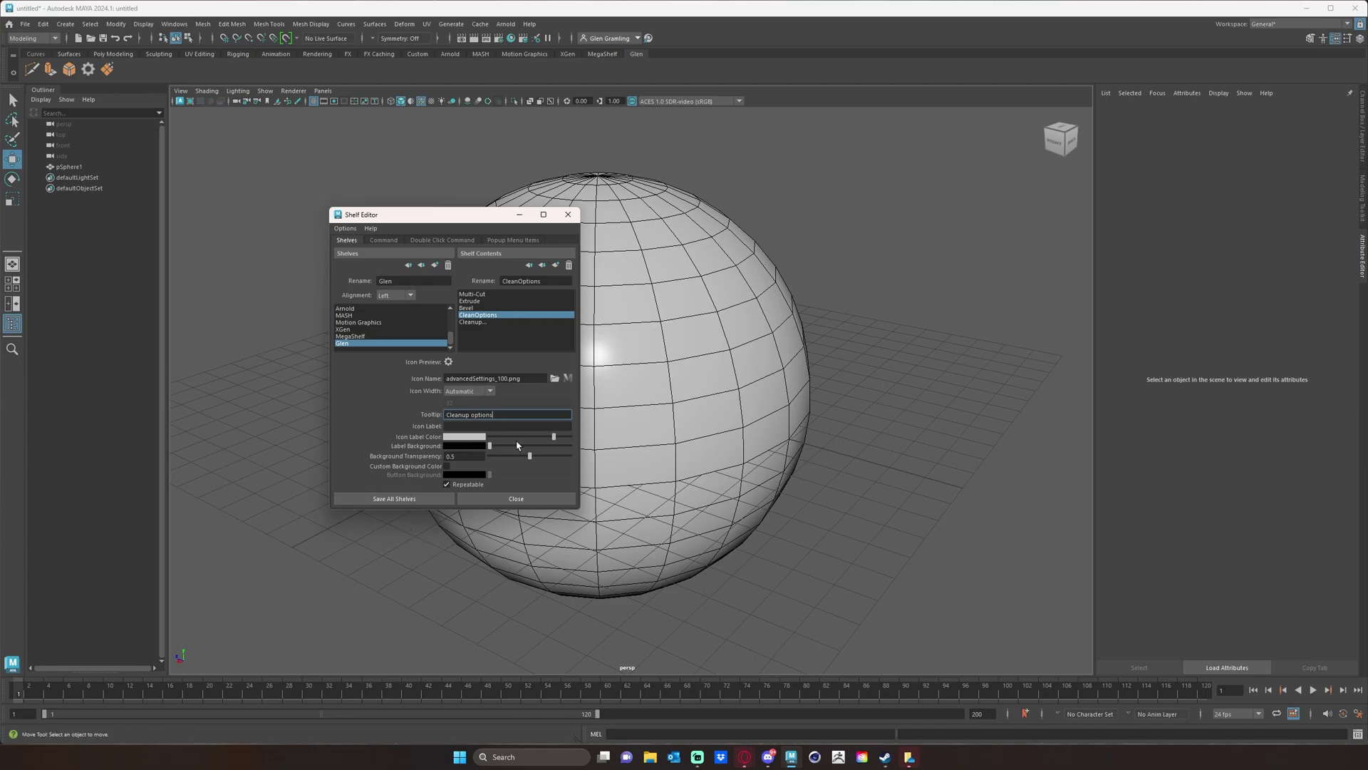
drag(446, 214, 427, 181)
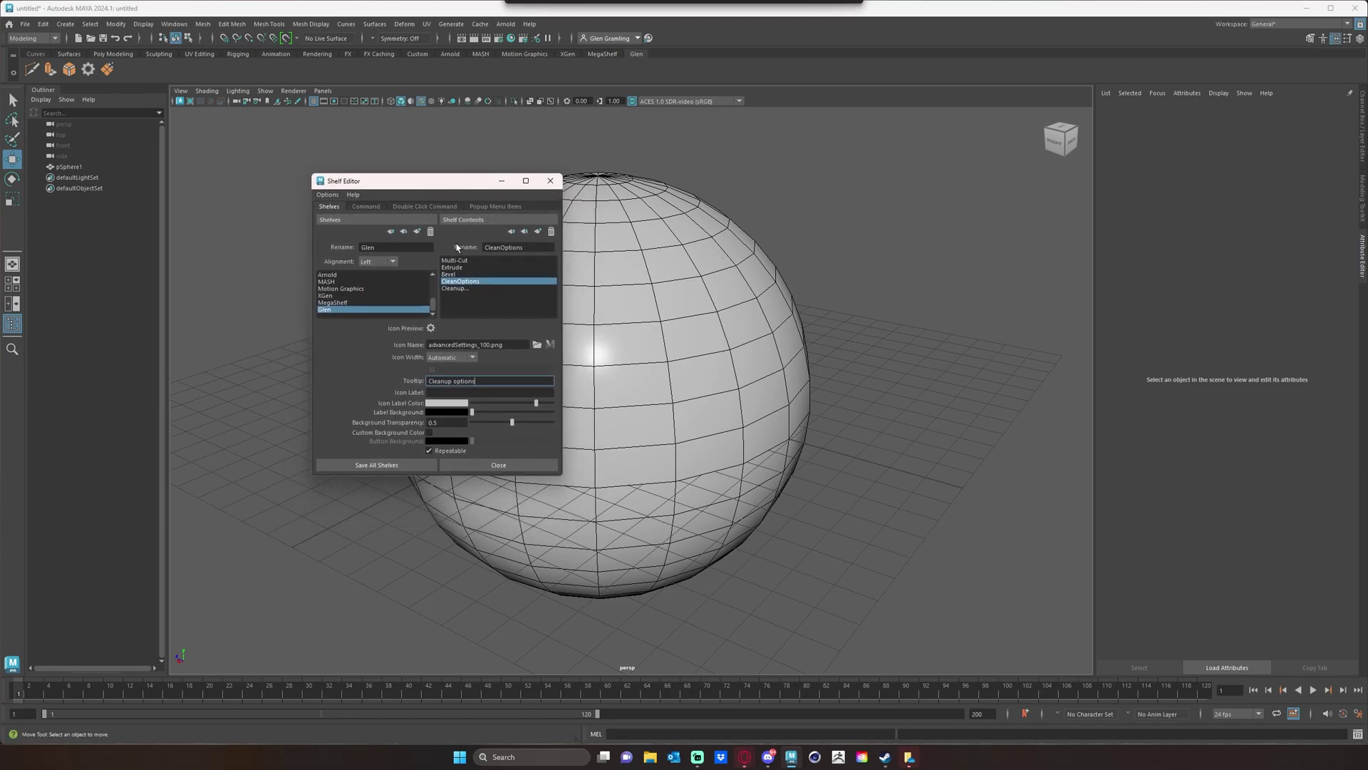
click(376, 465)
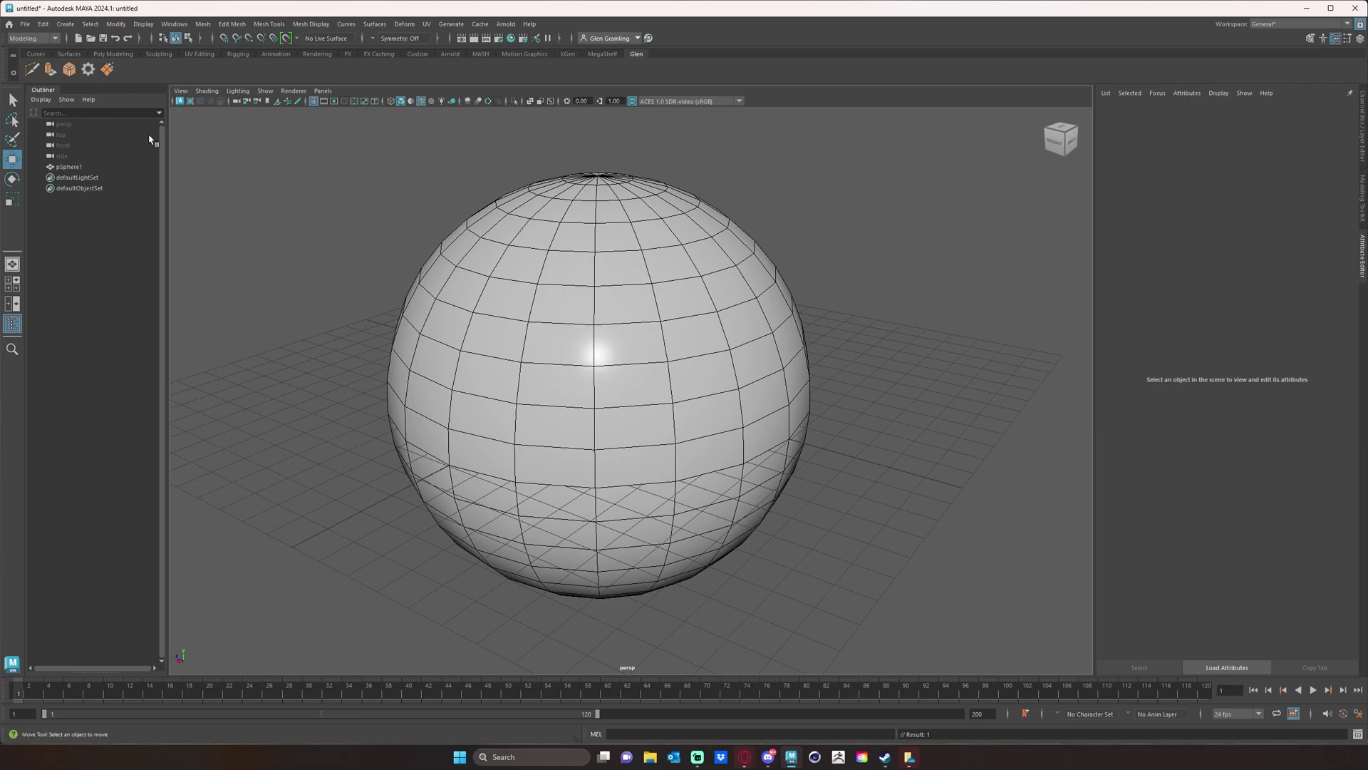
Save Maya's preferences from the File menu.
click(44, 23)
mouse_move(31, 27)
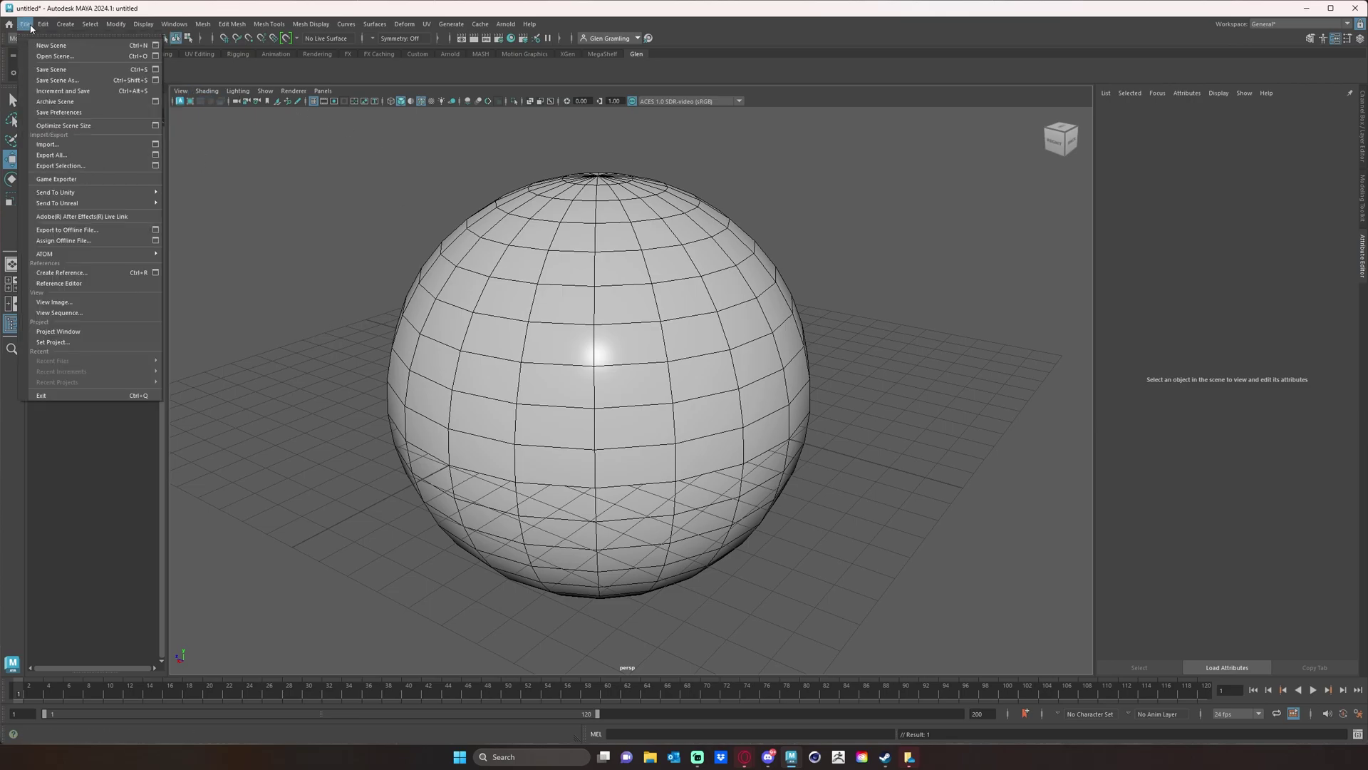
click(59, 112)
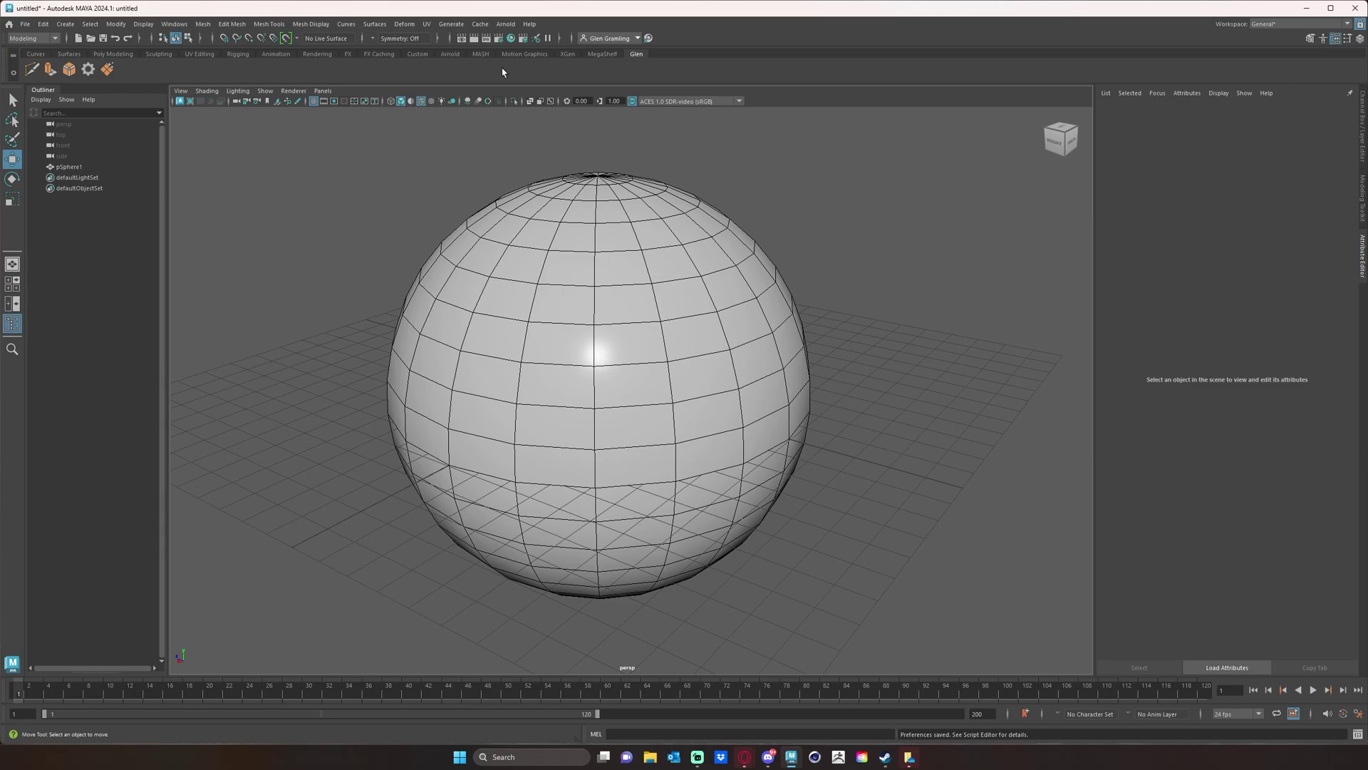
Open the Shelf Editor and select the Glen shelf in the Shelves list.
click(13, 72)
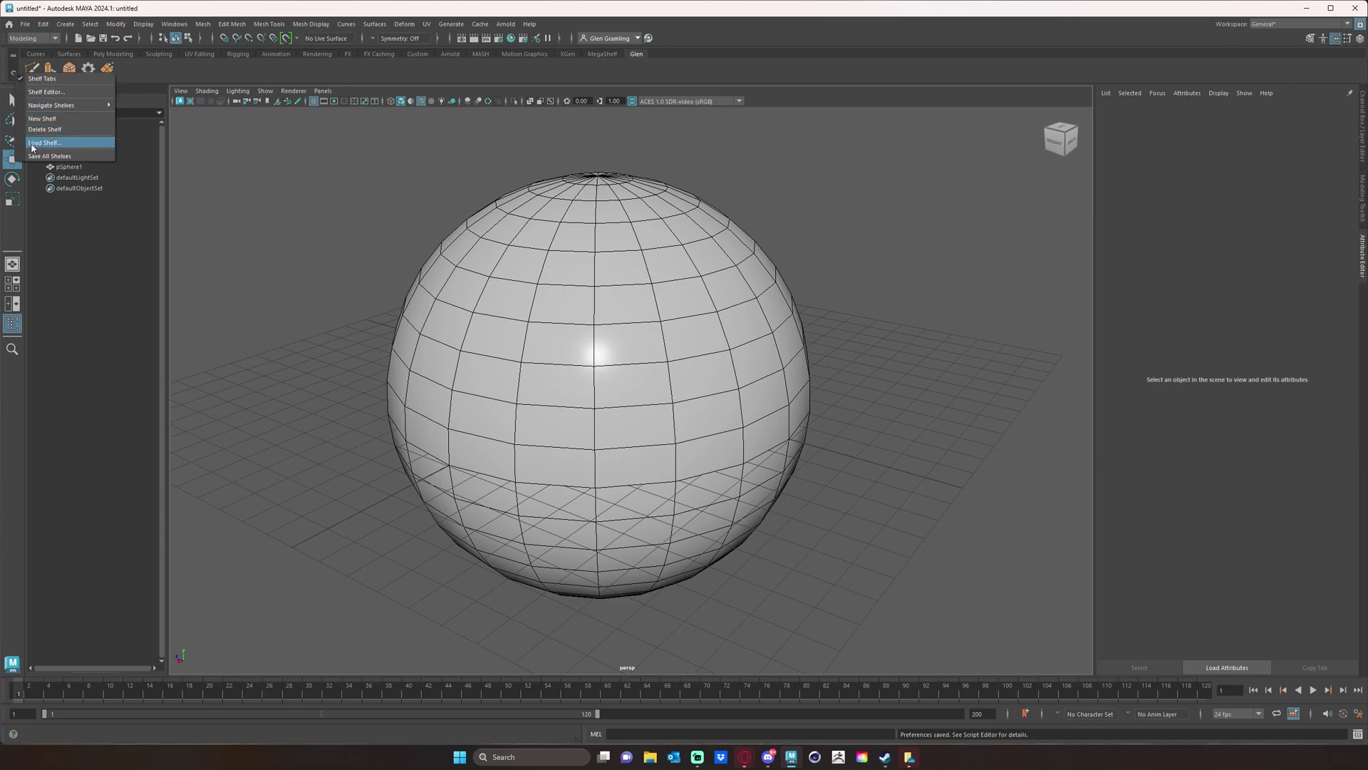
click(47, 92)
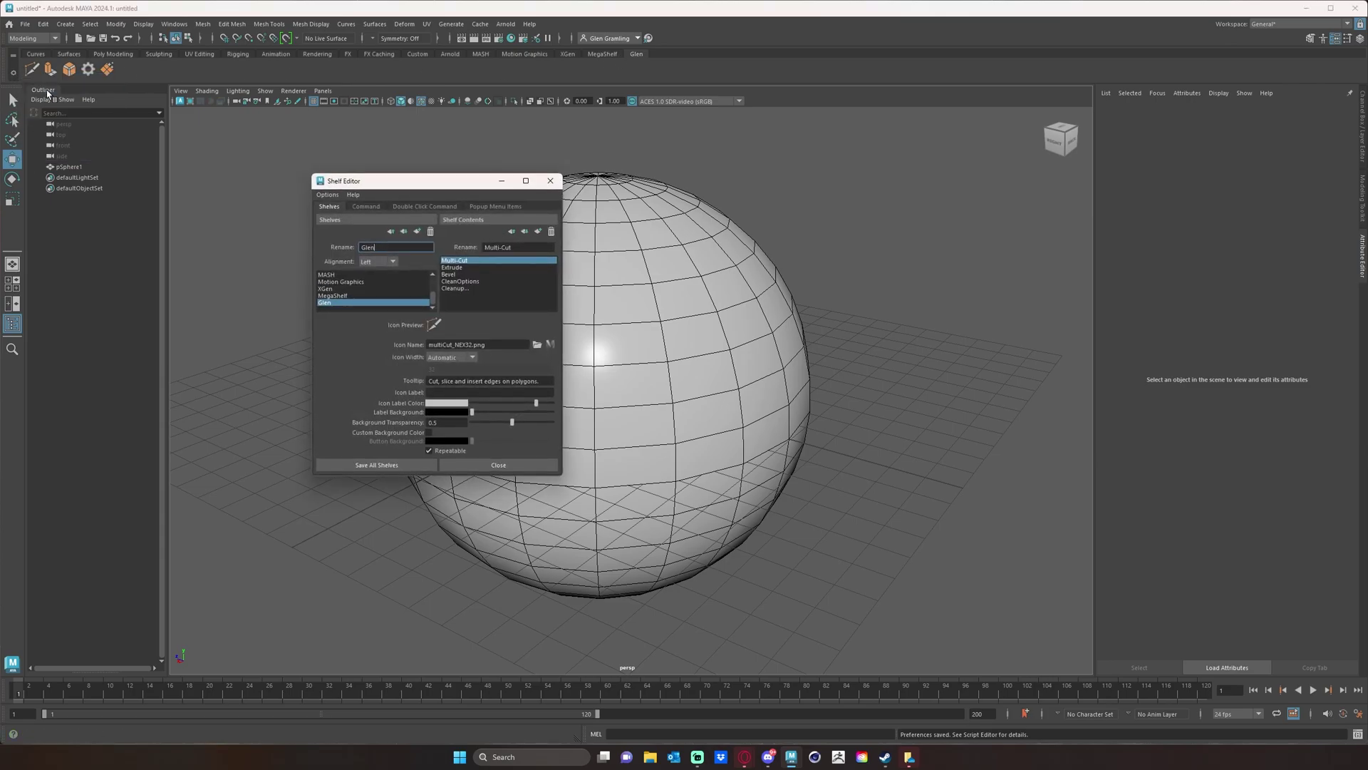
click(330, 295)
click(330, 288)
click(330, 282)
click(327, 302)
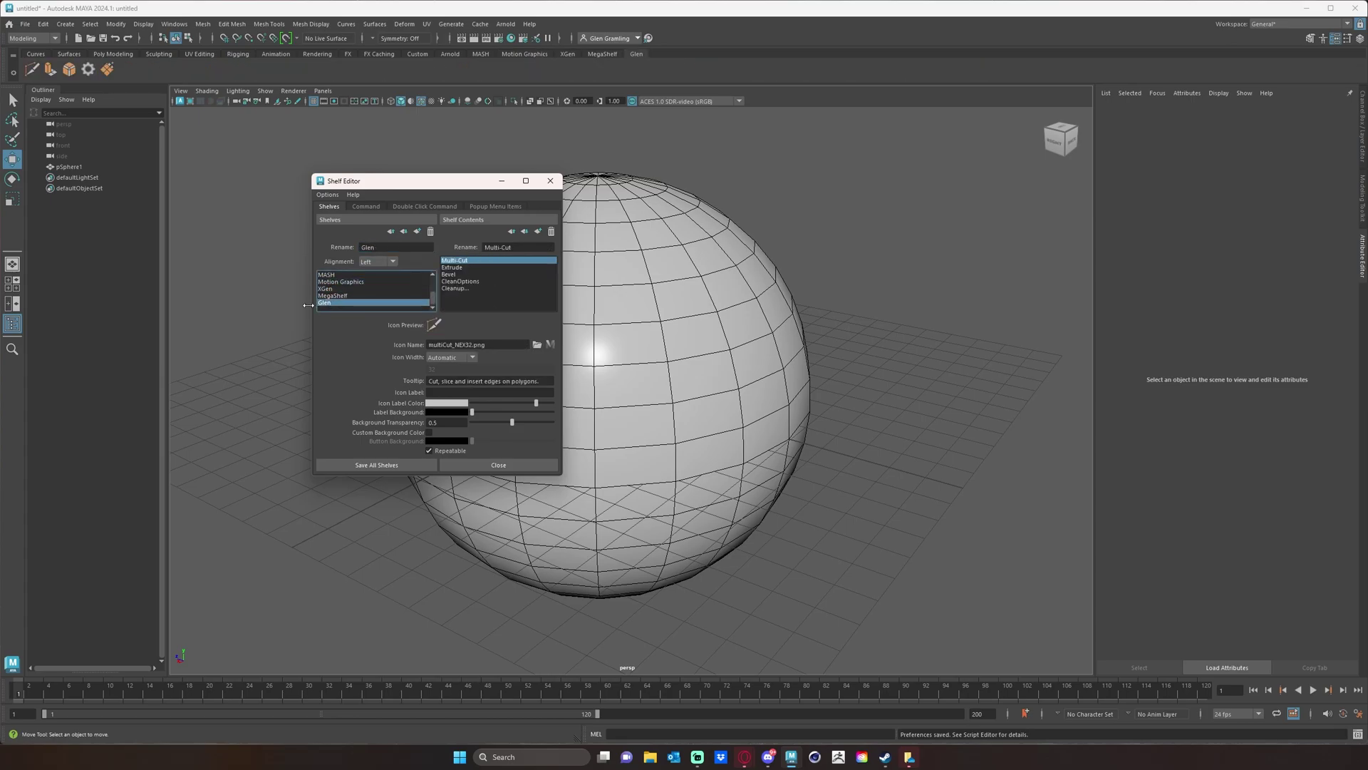
scroll(360, 299, up, 3)
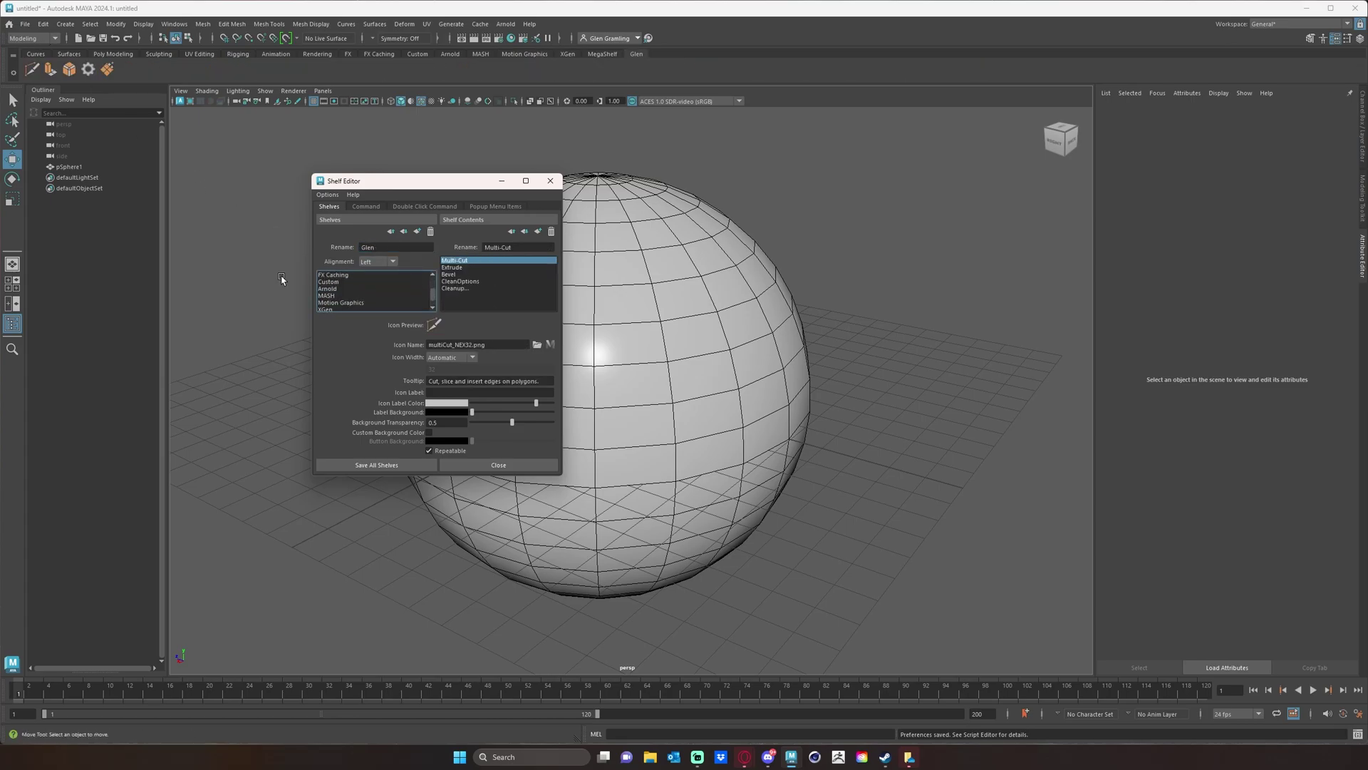
scroll(344, 302, down, 3)
scroll(324, 299, up, 4)
scroll(360, 285, down, 4)
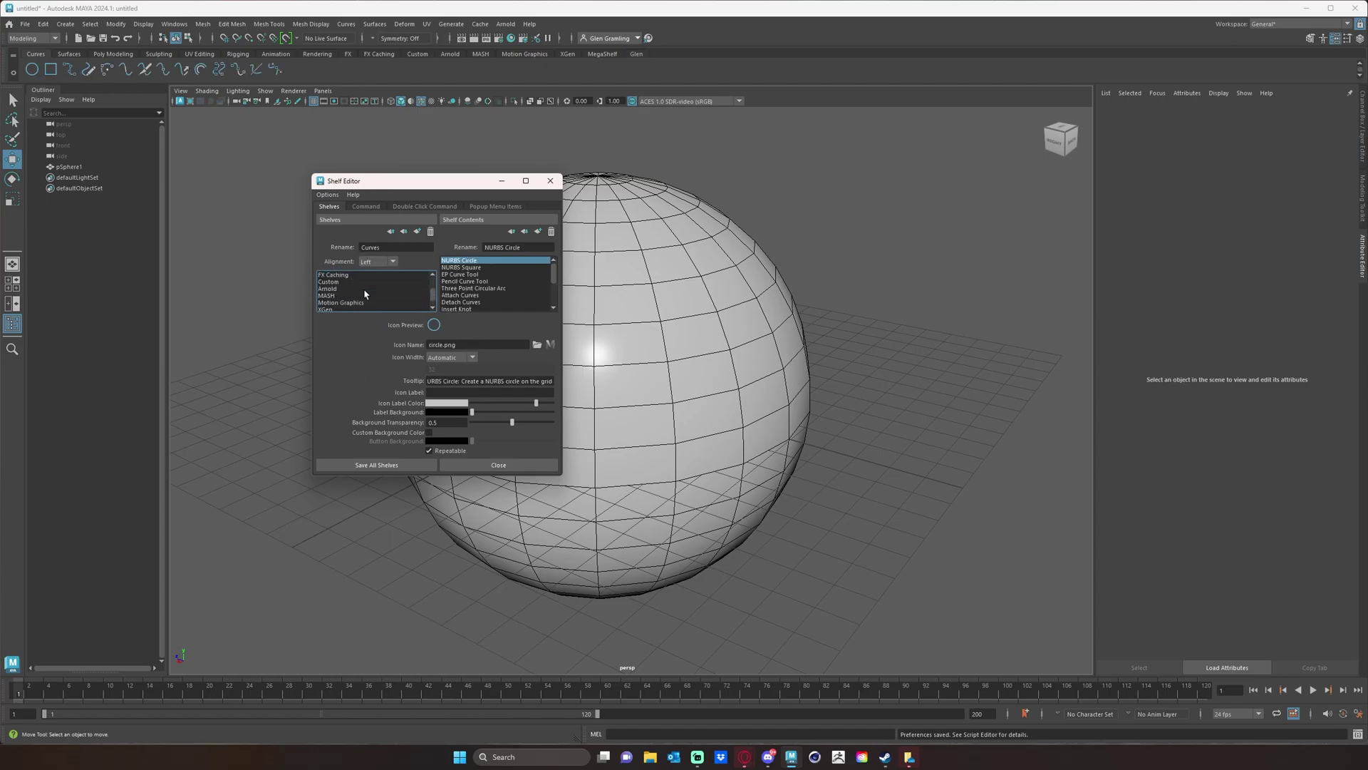
click(327, 303)
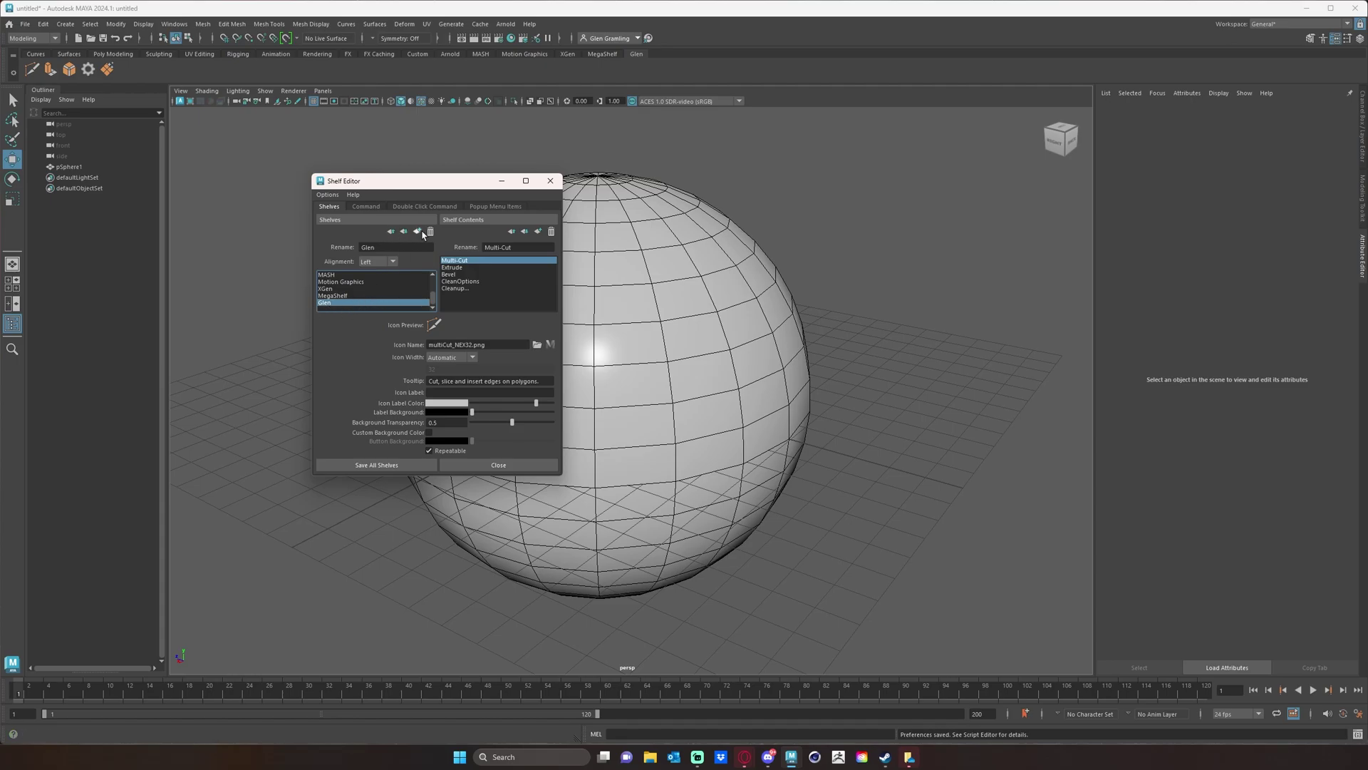
Move the Glen shelf up six places so it sits first, ahead of Curves.
click(391, 232)
click(391, 231)
click(392, 231)
click(391, 231)
click(391, 232)
click(391, 232)
click(391, 232)
click(391, 231)
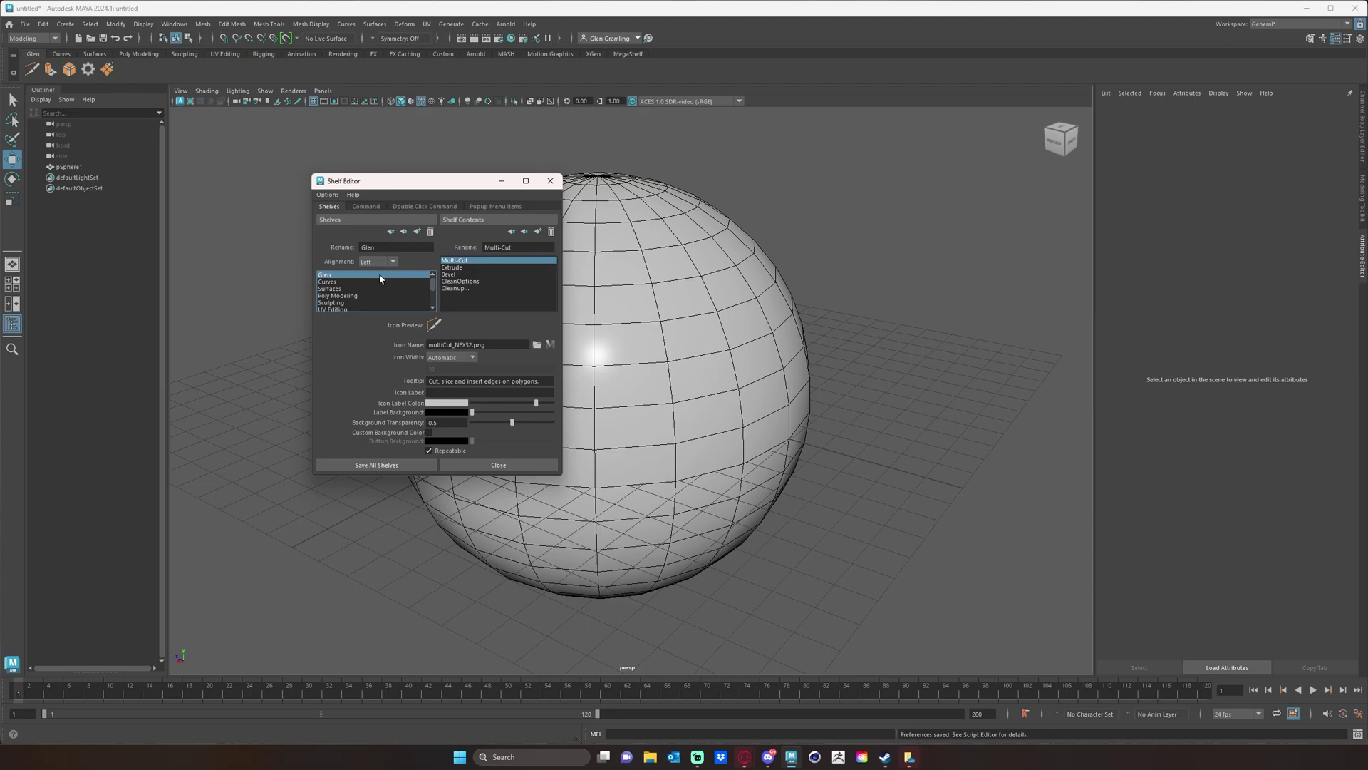
Remove Multi-Cut from Glen, delete the Glen shelf after confirming, and save all shelves.
click(551, 232)
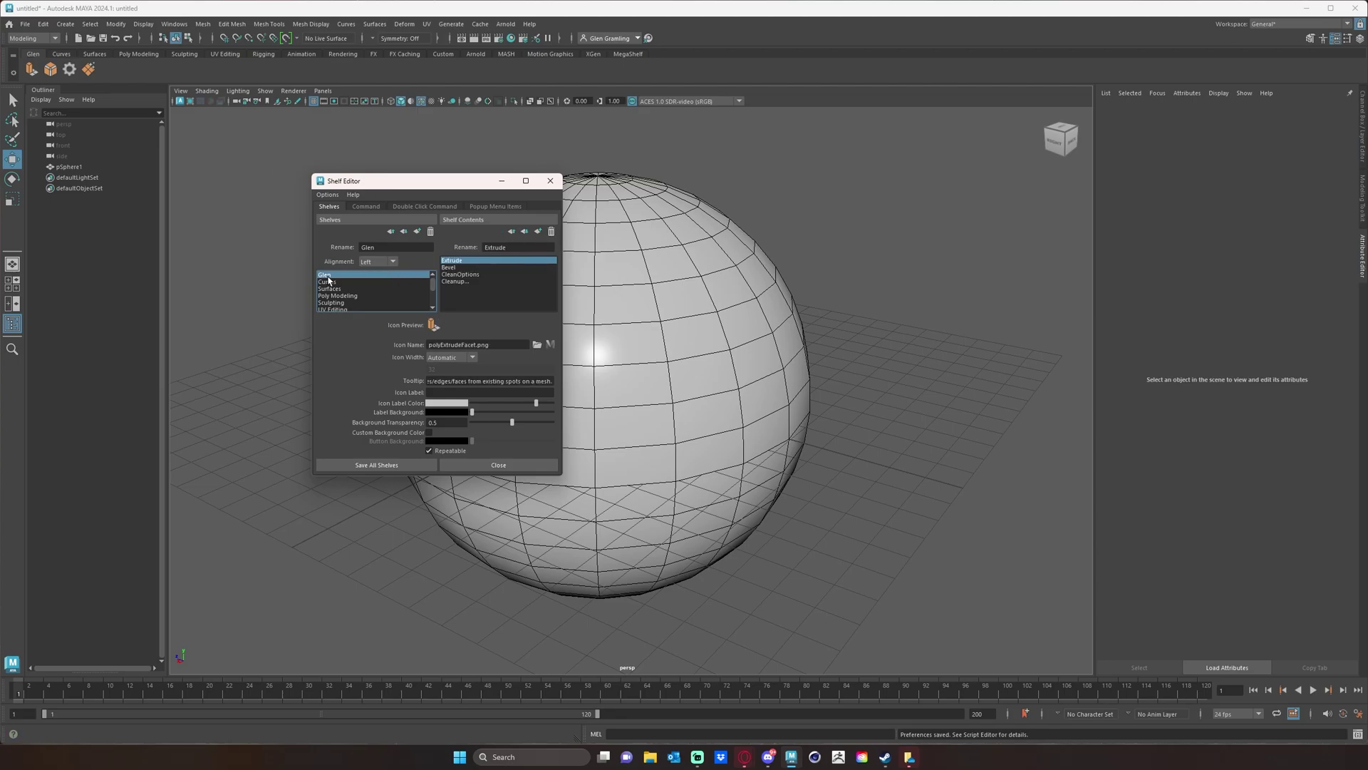
click(430, 231)
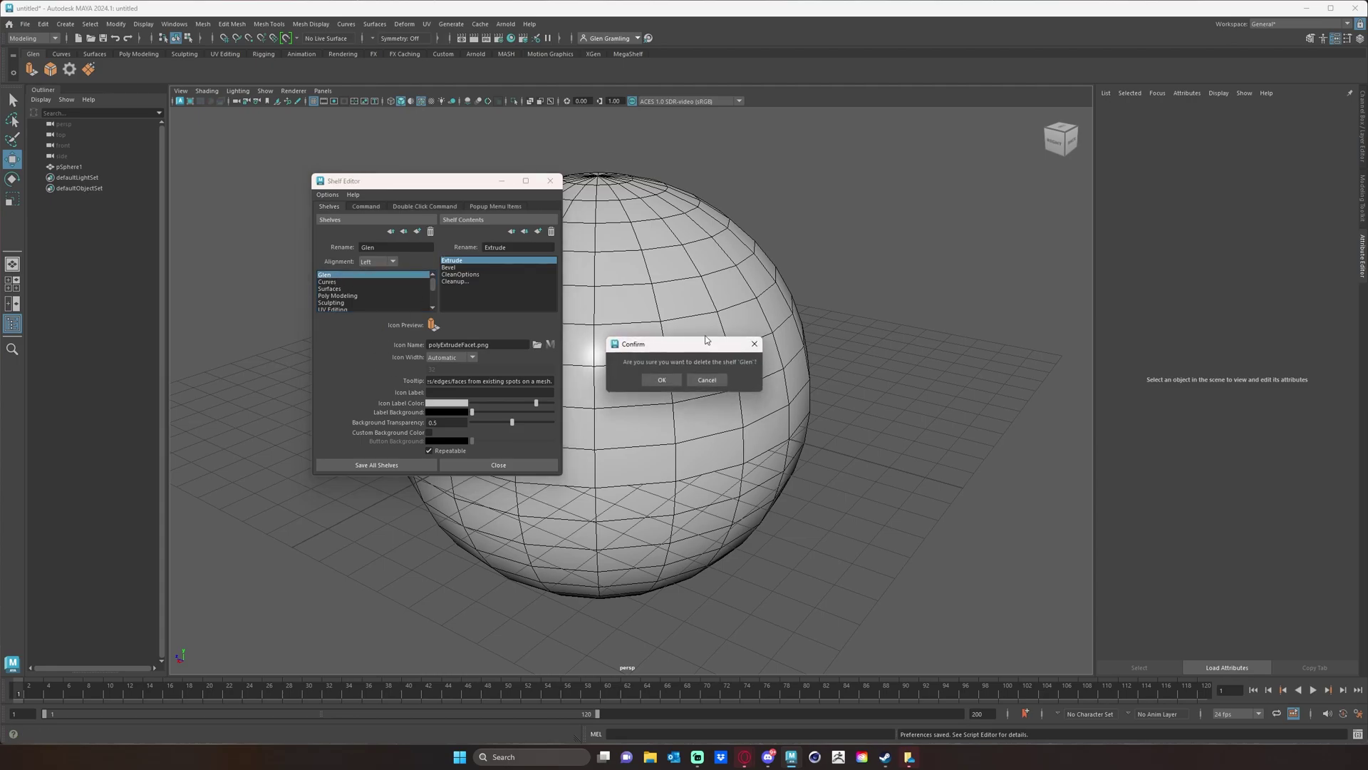
click(661, 380)
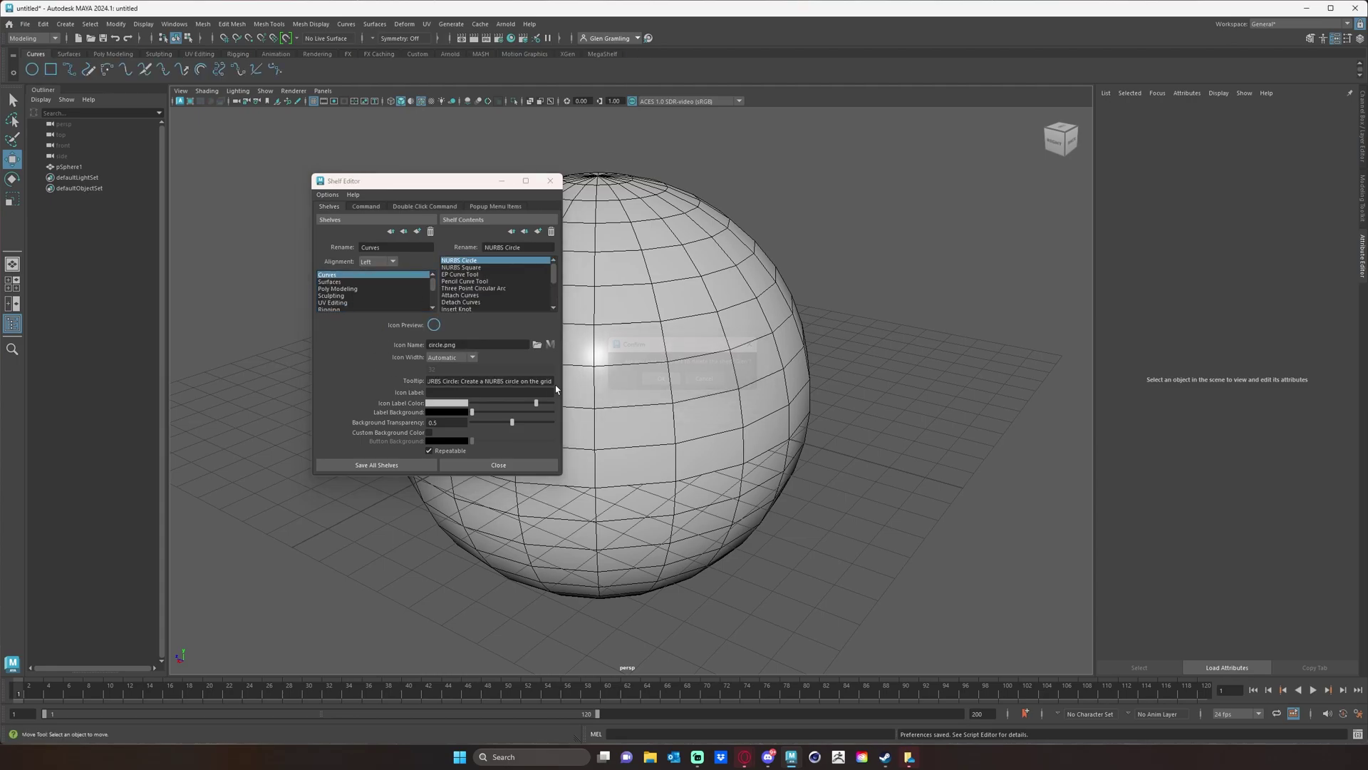
click(399, 469)
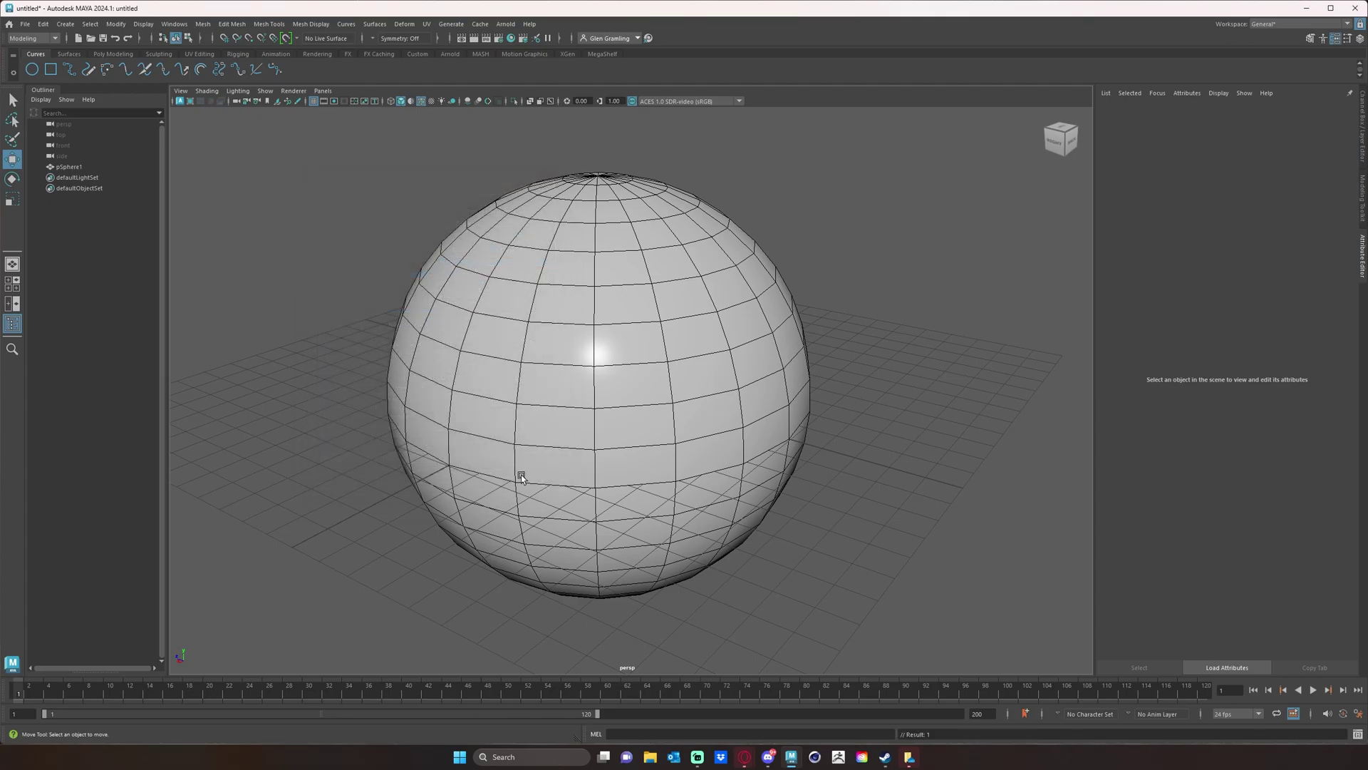
Show the MegaShelf shelf's tools while orbiting around the wireframed sphere.
alt+drag(605, 257, 641, 93)
scroll(678, 320, down, 2)
click(598, 54)
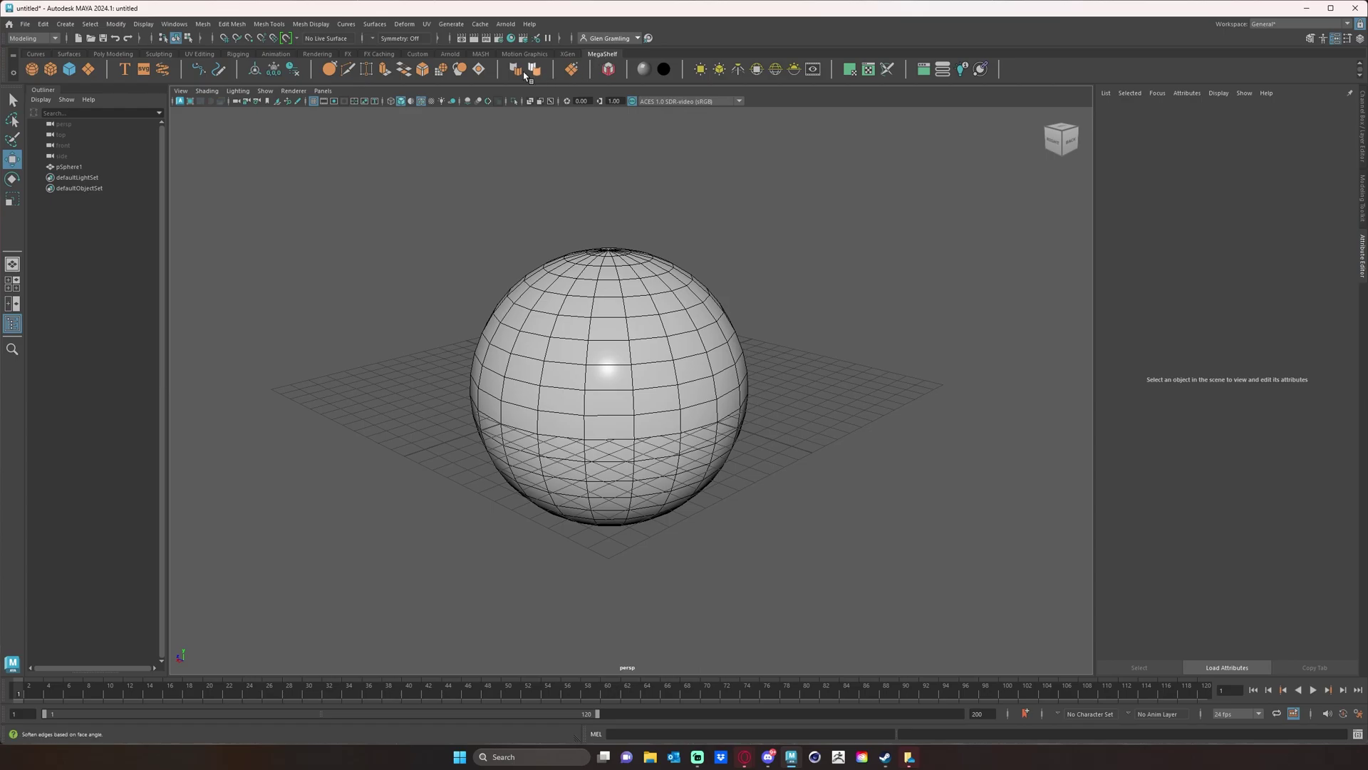
alt+drag(779, 373, 642, 342)
scroll(617, 391, up, 2)
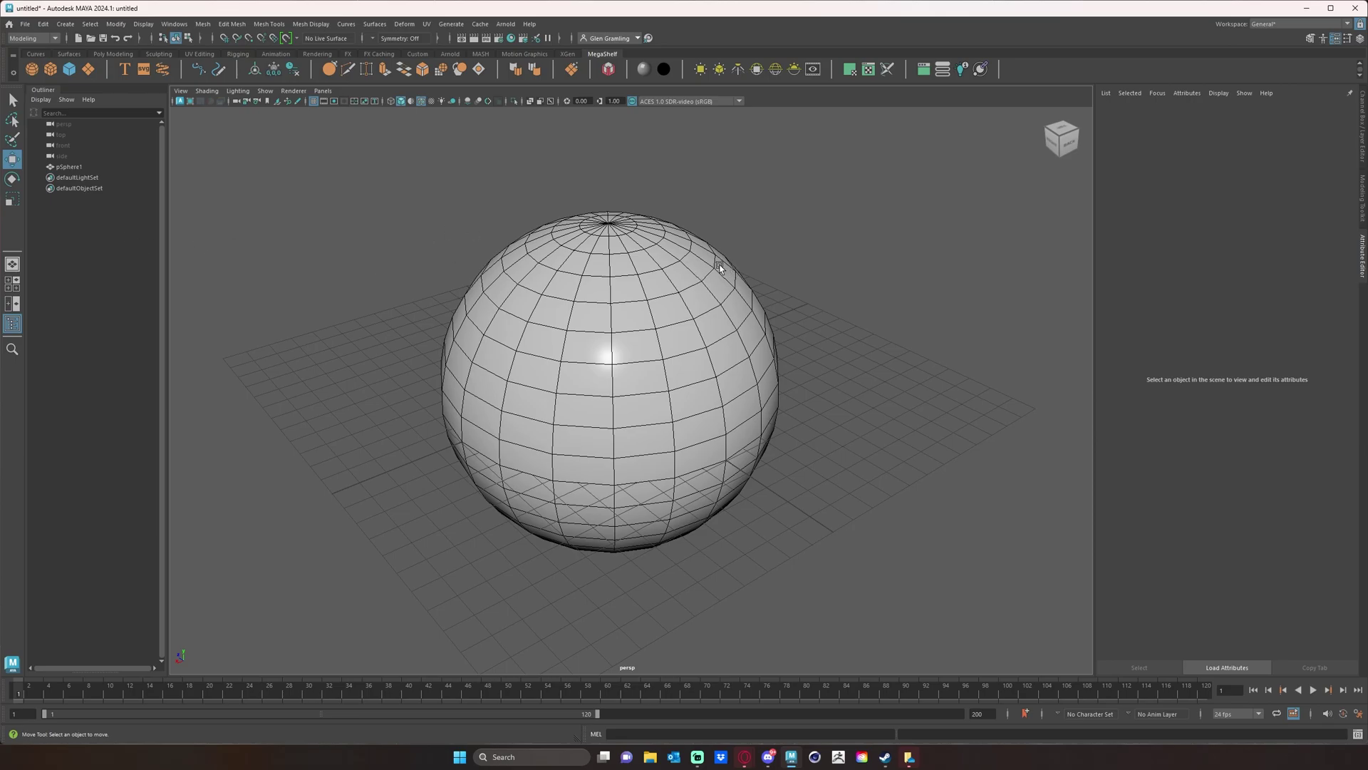
alt+drag(650, 293, 1074, 228)
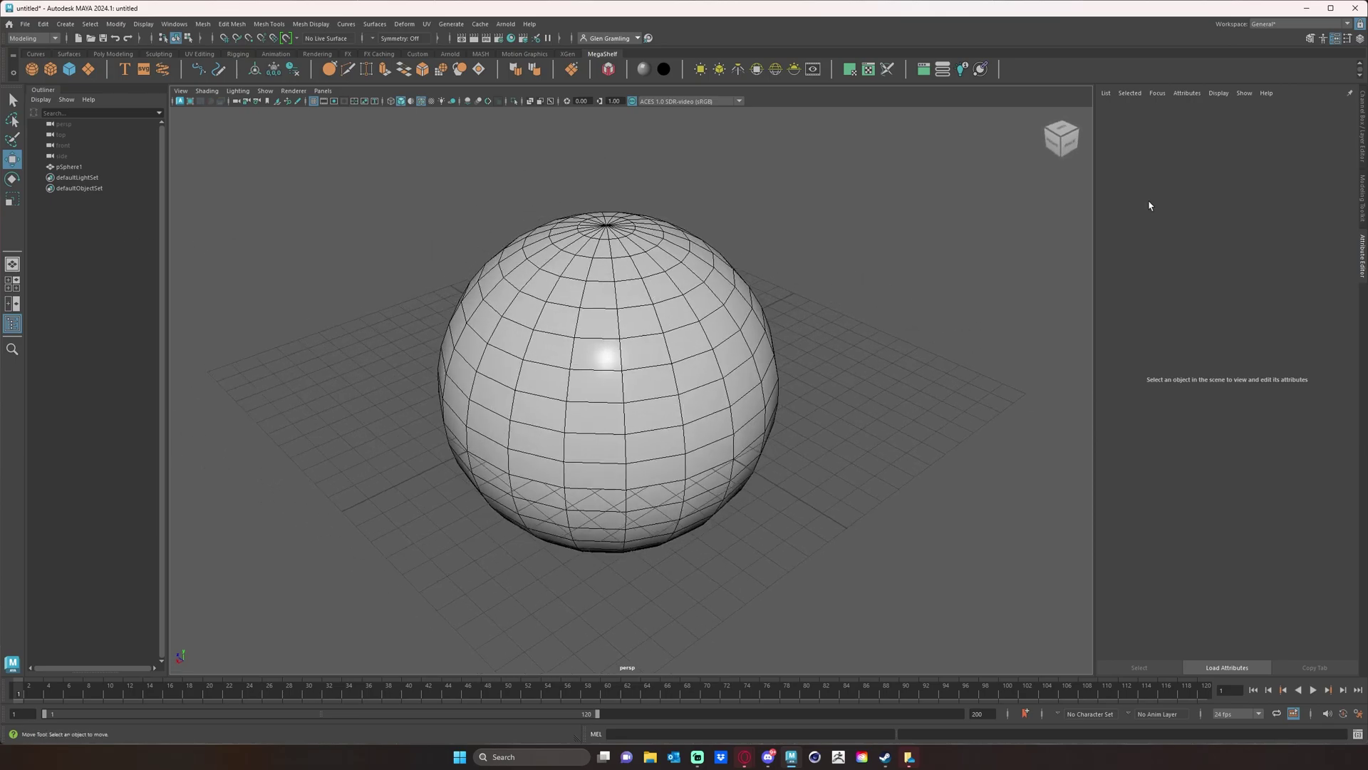
click(1285, 25)
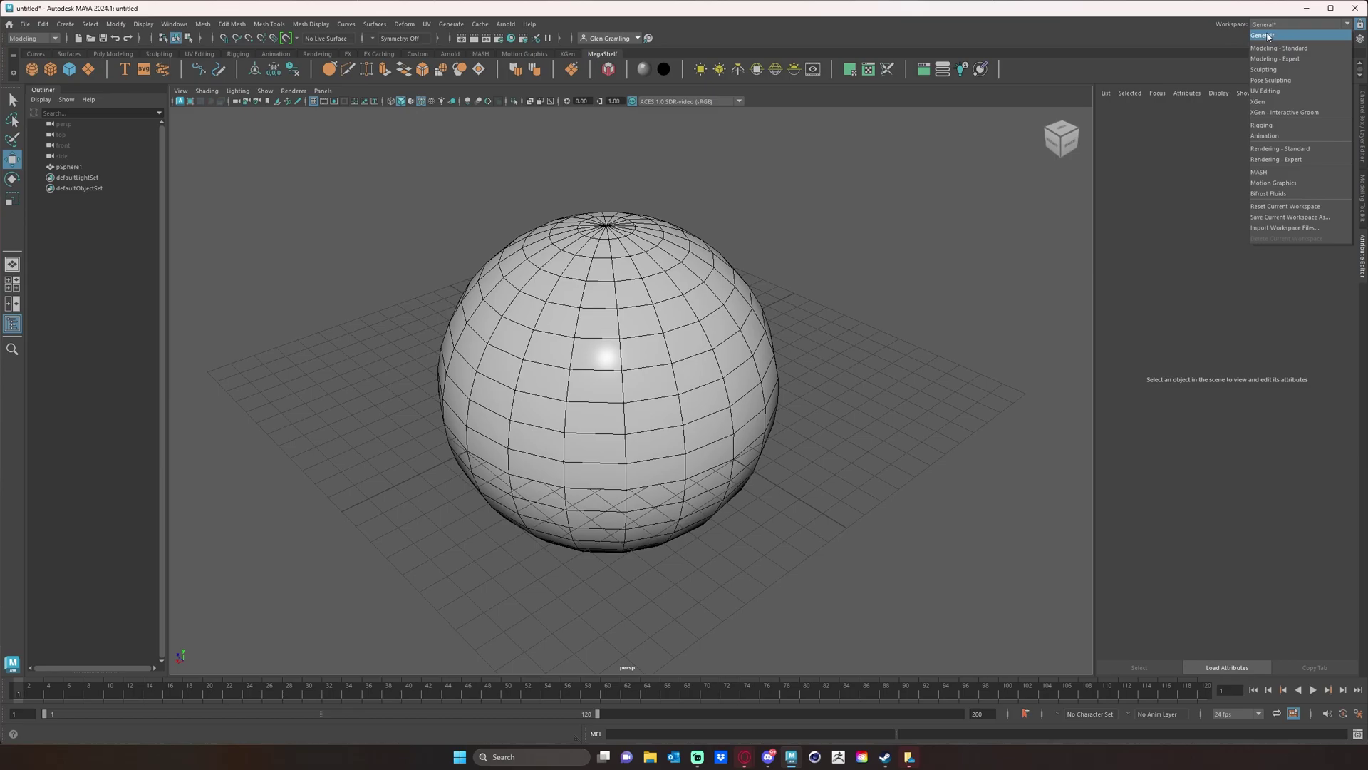
click(720, 331)
alt+drag(601, 281, 619, 267)
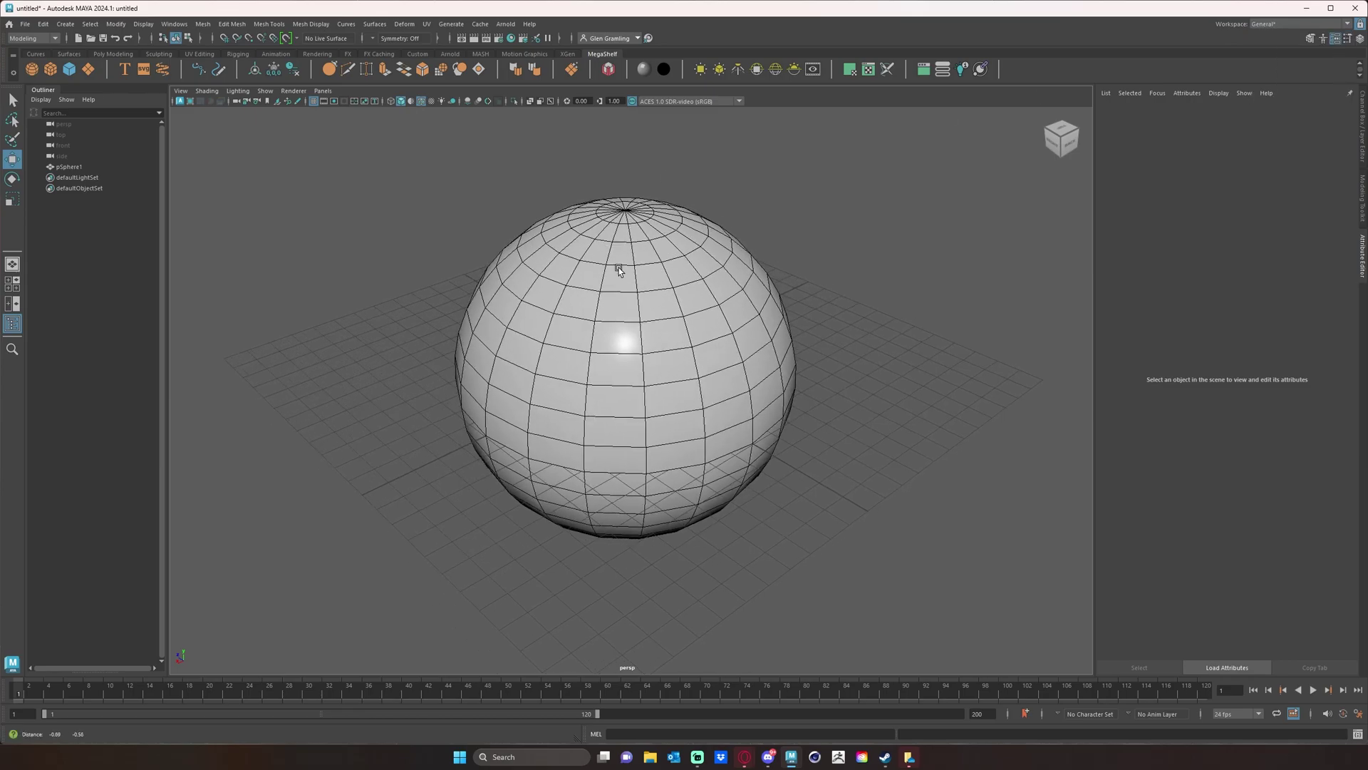